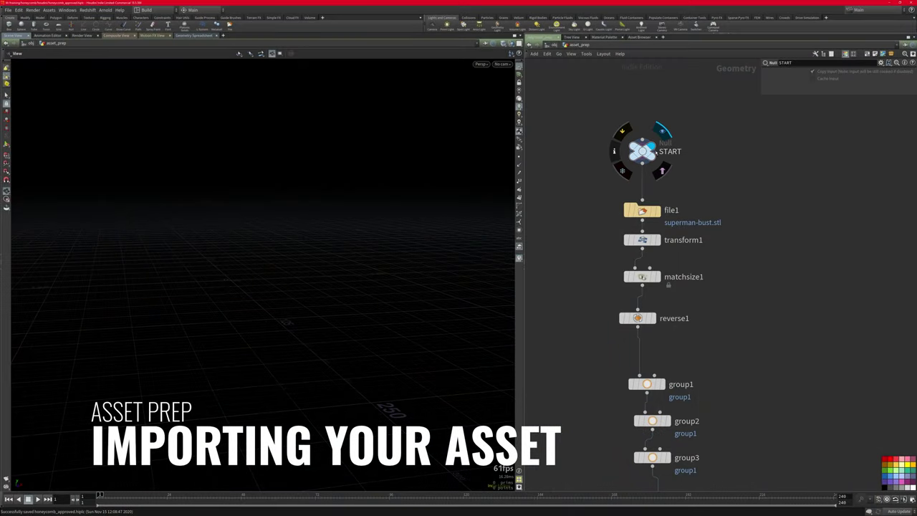
Step: Display the file1, transform1 and matchsize1 nodes in turn and frame the imported bust in the viewport
click(660, 192)
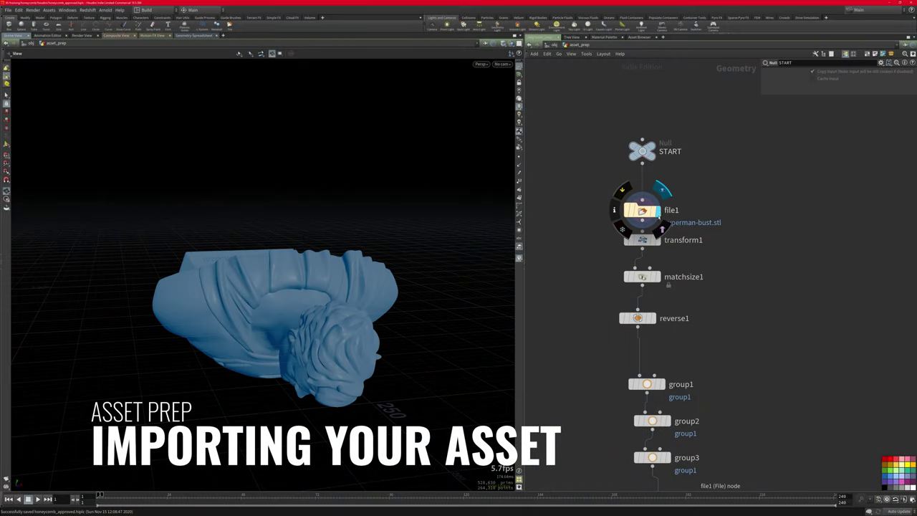
click(660, 222)
click(660, 259)
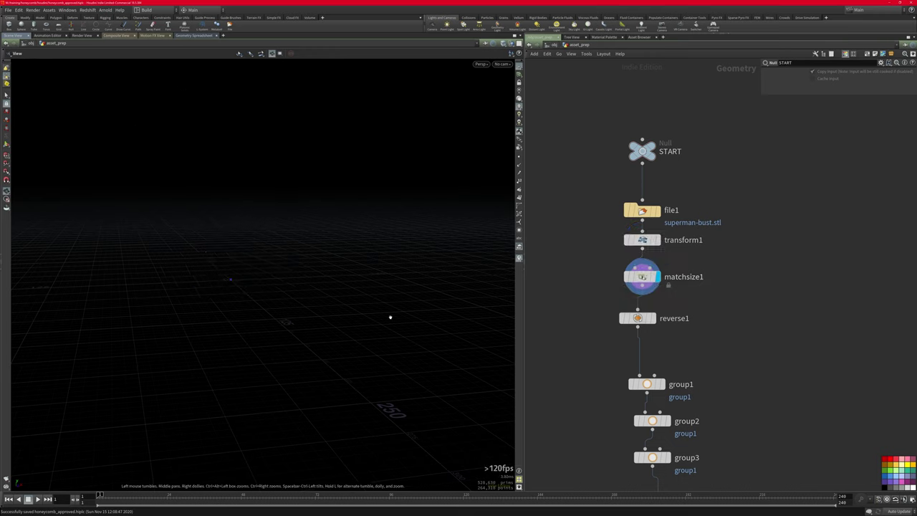
key(f)
right_drag(372, 284, 320, 245)
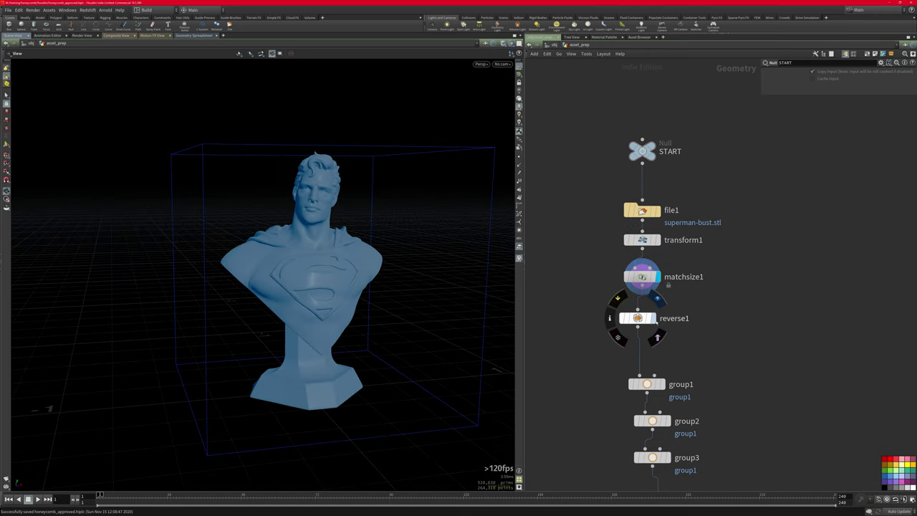
Step: Display the reverse1 node and examine the bust's surface from several angles
click(655, 320)
drag(312, 244, 287, 213)
middle_drag(713, 368, 702, 240)
drag(387, 237, 234, 225)
right_drag(234, 225, 348, 309)
drag(348, 309, 422, 236)
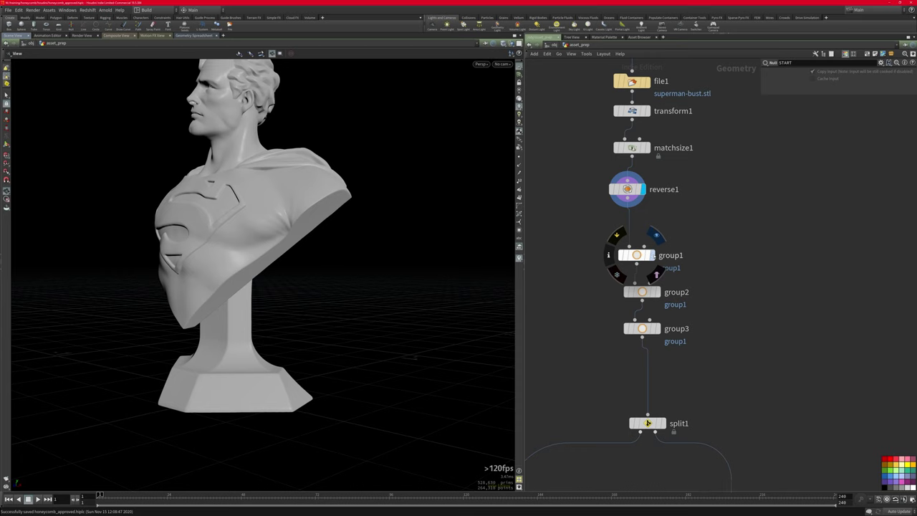
Step: Display group1, group2 and group3 in turn to examine which primitives each node puts in the group
click(636, 256)
mouse_move(336, 218)
mouse_down()
mouse_move(472, 246)
mouse_move(322, 207)
mouse_up()
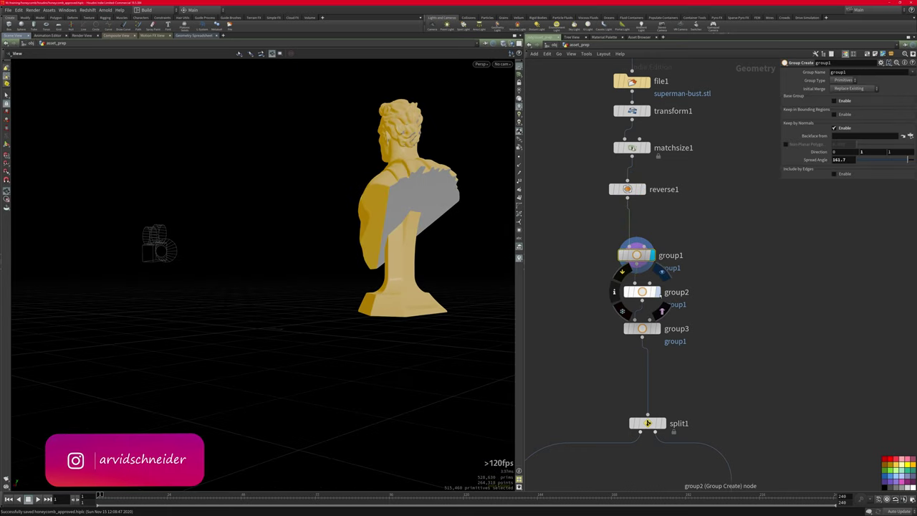
click(656, 291)
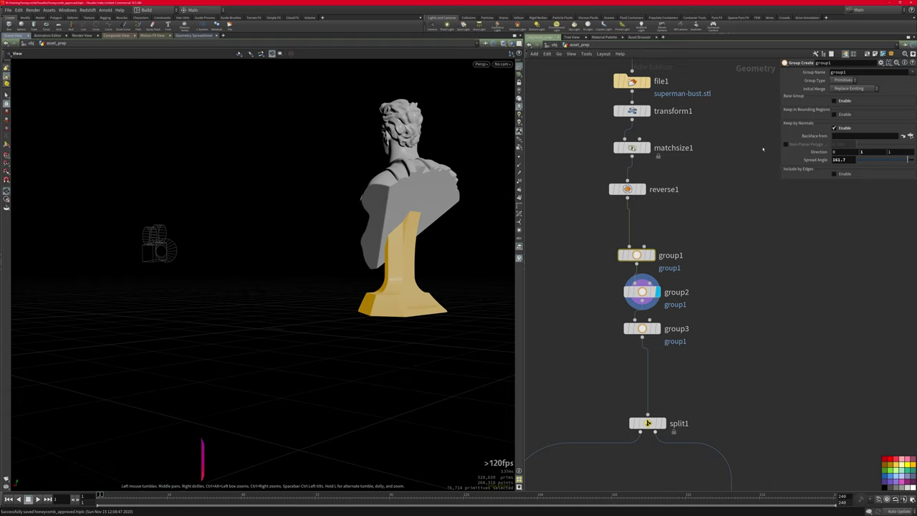
click(658, 330)
scroll(342, 282, up, 3)
drag(370, 236, 421, 281)
Step: Display the split1 node and show its parameters to examine the separated stand
middle_drag(652, 391, 704, 256)
click(714, 289)
click(699, 289)
mouse_move(699, 288)
click(700, 289)
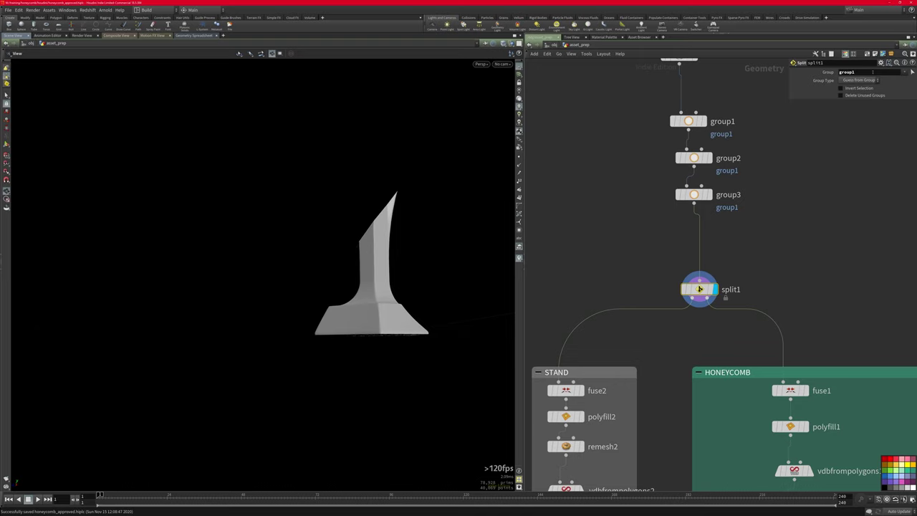
middle_drag(635, 268, 636, 168)
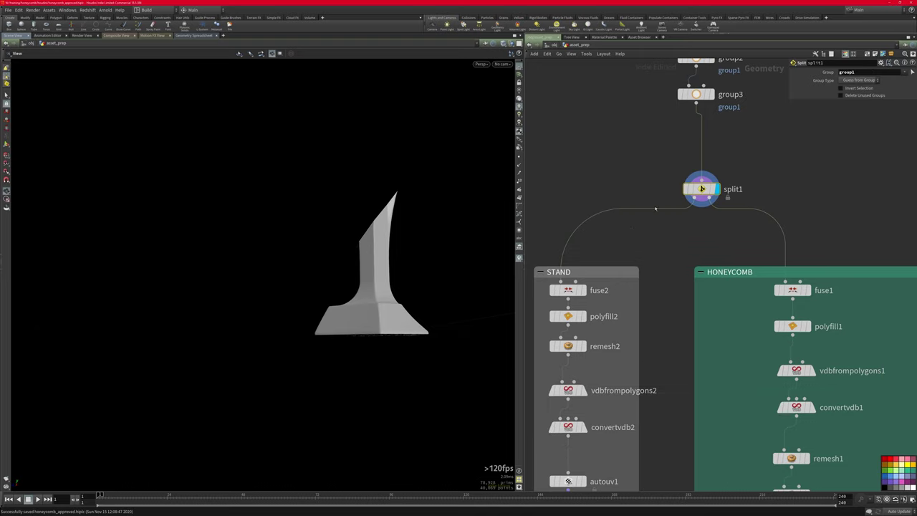
Step: Display fuse2 and fuse1 in turn to compare the stand and bust branches coming from split1
mouse_move(567, 289)
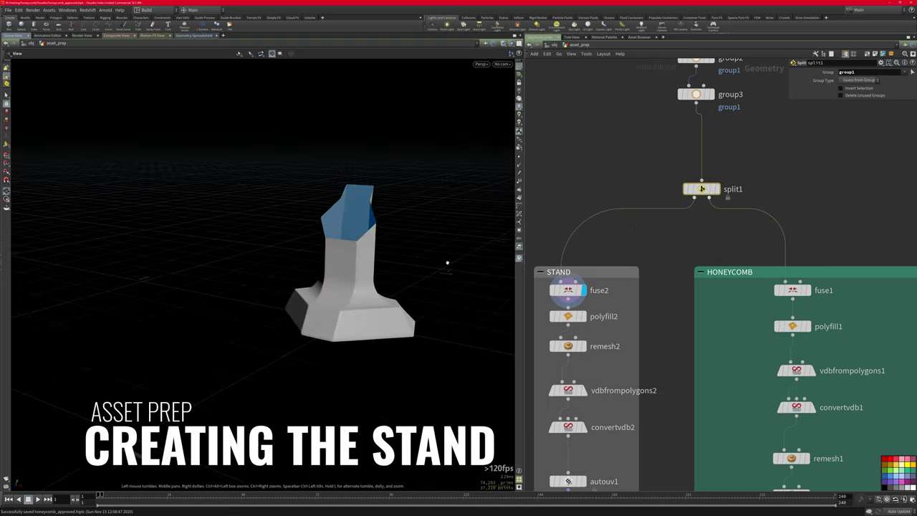
click(808, 290)
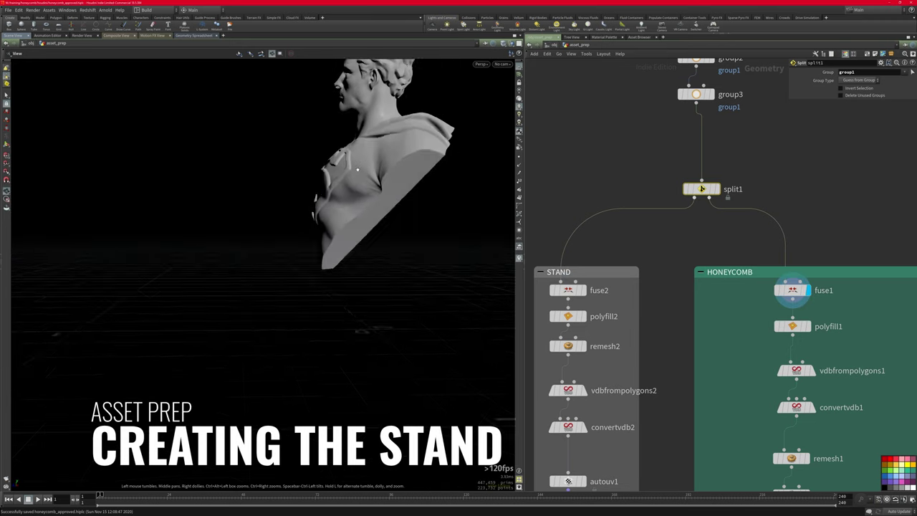
middle_drag(652, 300, 724, 248)
mouse_move(656, 236)
middle_drag(713, 211, 686, 278)
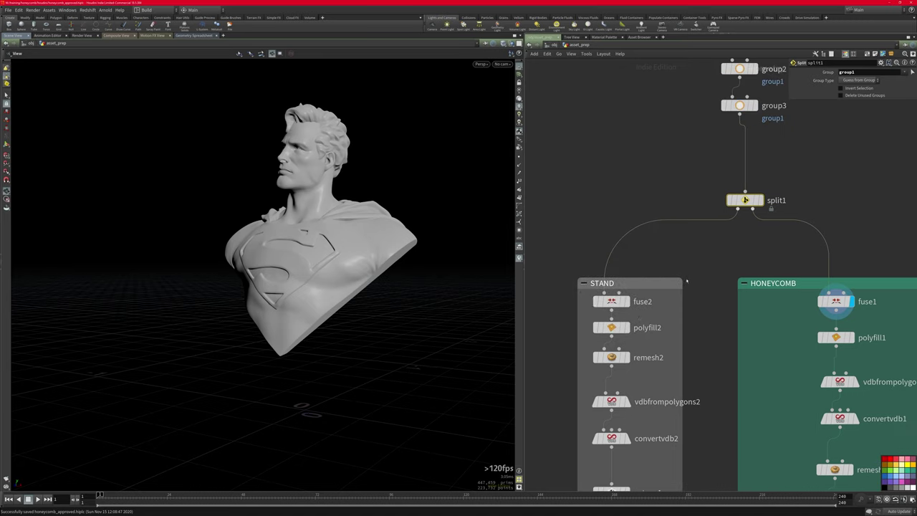
middle_drag(664, 162, 638, 282)
scroll(637, 281, down, 3)
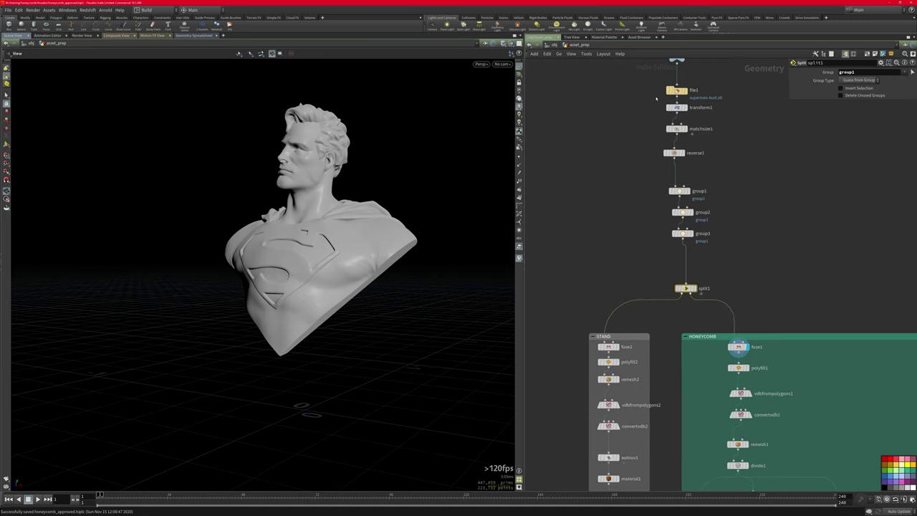
middle_drag(654, 381, 658, 233)
scroll(642, 278, up, 4)
Step: Display fuse2 and polyfill2 in the STAND branch to examine how the stand's opening is closed
click(639, 209)
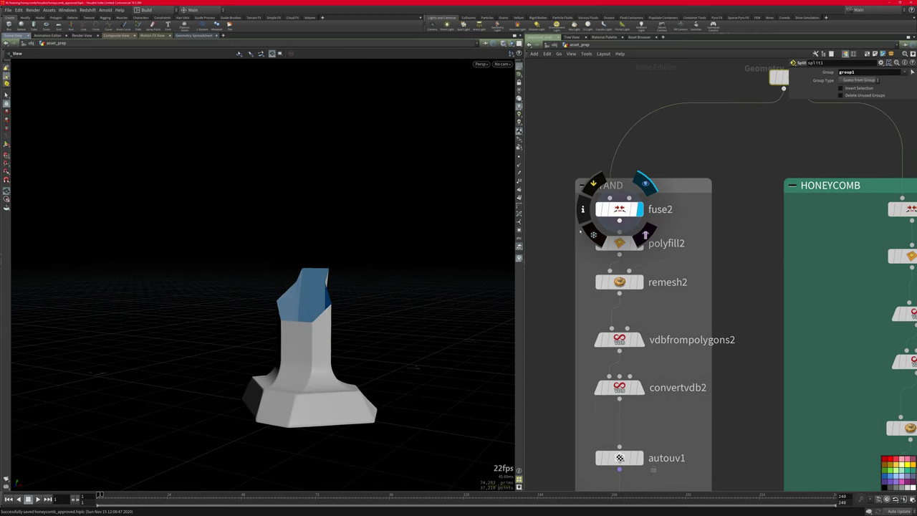
key(f)
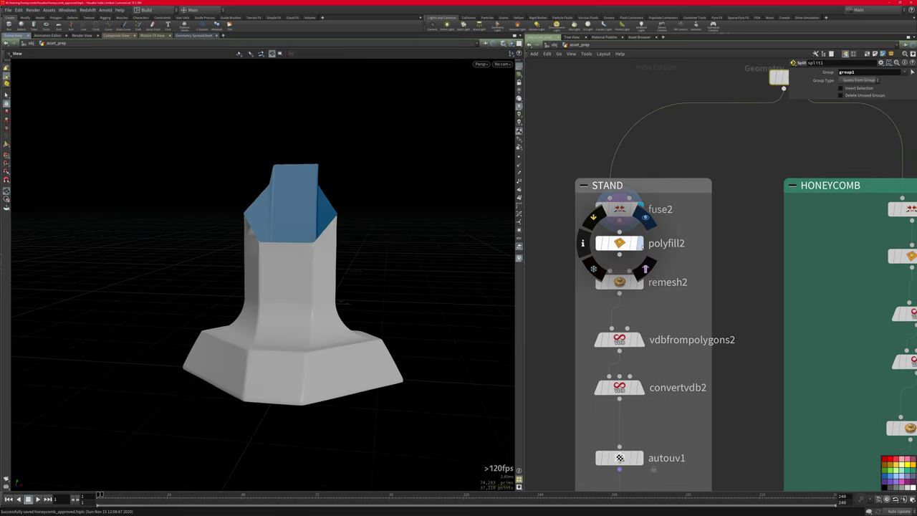
click(639, 243)
drag(279, 252, 337, 231)
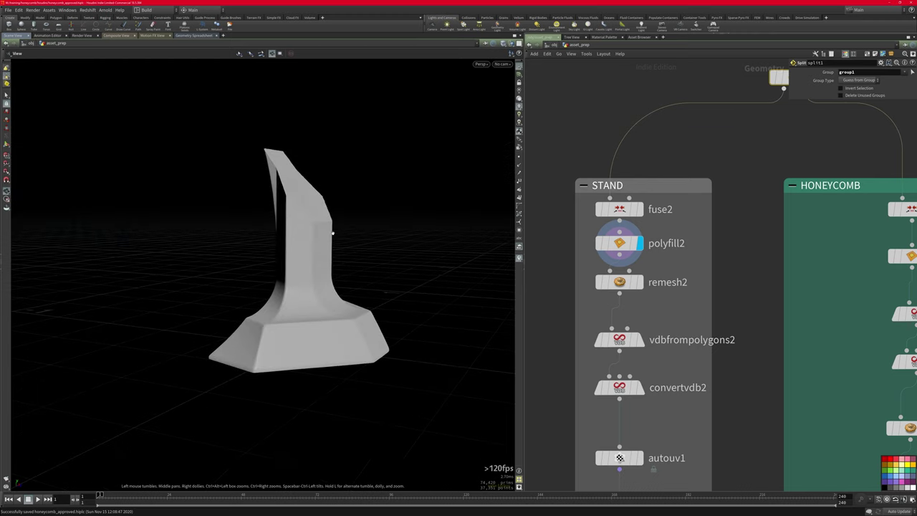
Step: Display the remesh2 node and turn on the shaded wireframe to examine the stand's mesh
mouse_move(630, 285)
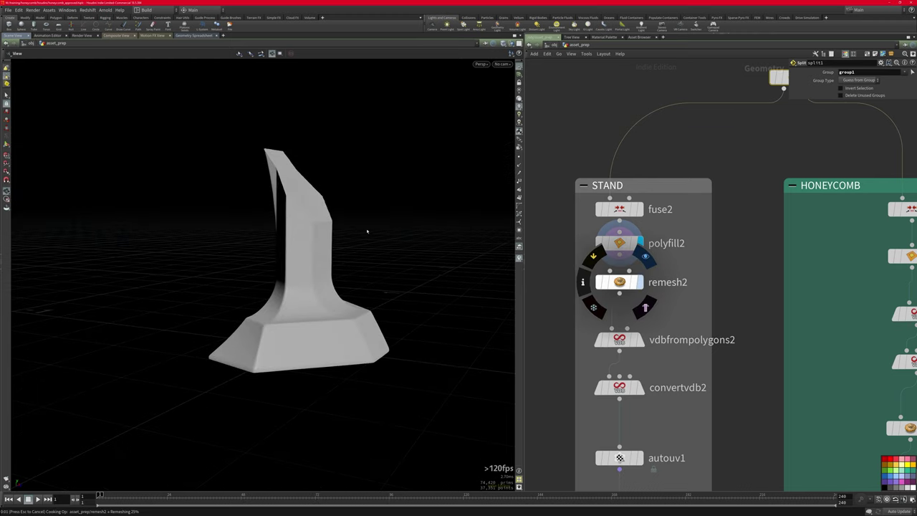
key(shift+w)
key(ctrl+s)
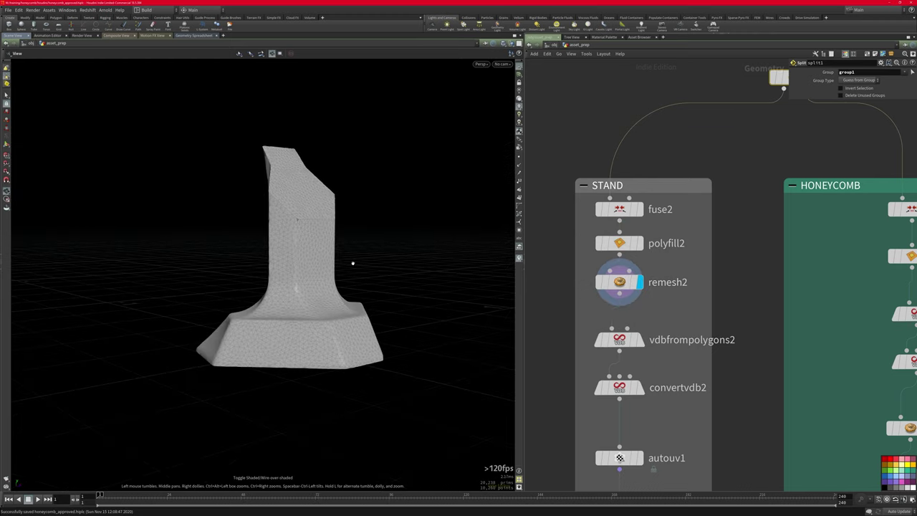
Step: Display vdbfrompolygons2, convertvdb2 and autouv1 in turn to examine the stand's VDB conversion and UV stage
click(639, 339)
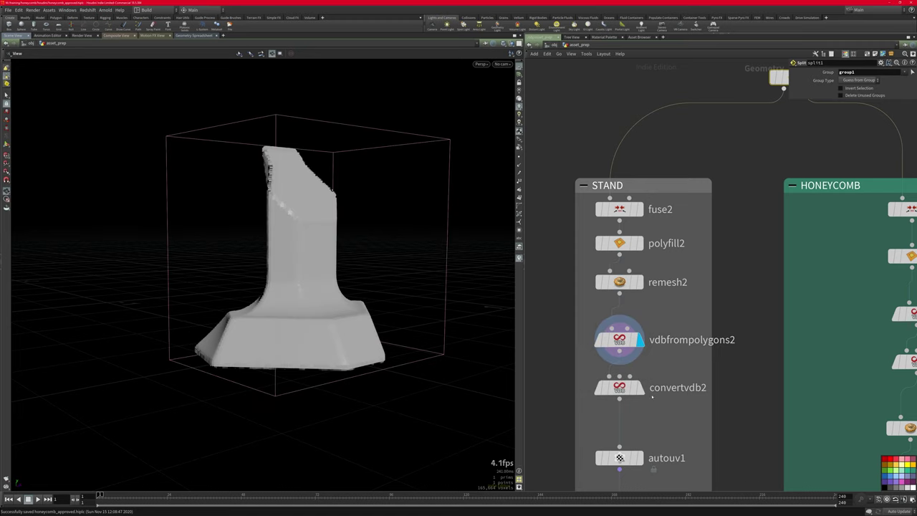
click(639, 387)
middle_drag(653, 423, 656, 291)
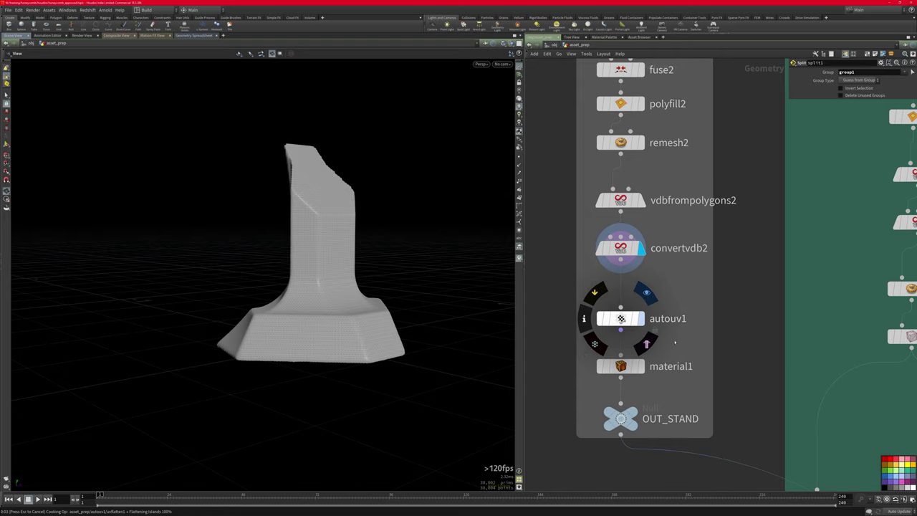
middle_drag(656, 343, 675, 321)
Step: Add a UV Quick Shade node after autouv1, display it on the stand and set its texture scale to 15
key(Tab)
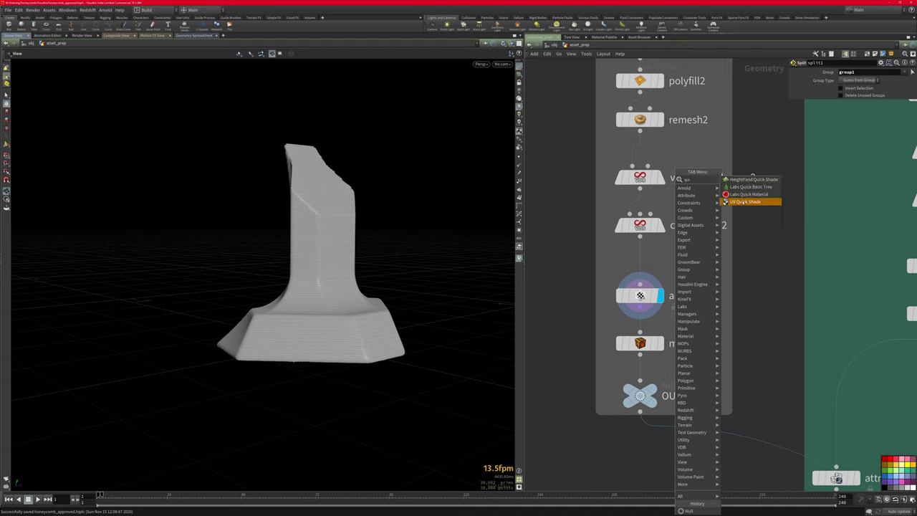
click(748, 201)
click(581, 343)
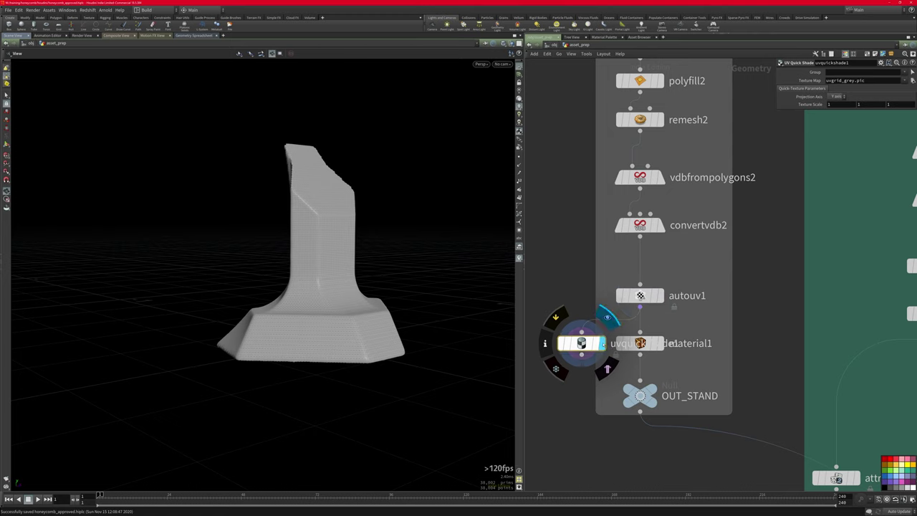
click(603, 330)
drag(421, 284, 343, 299)
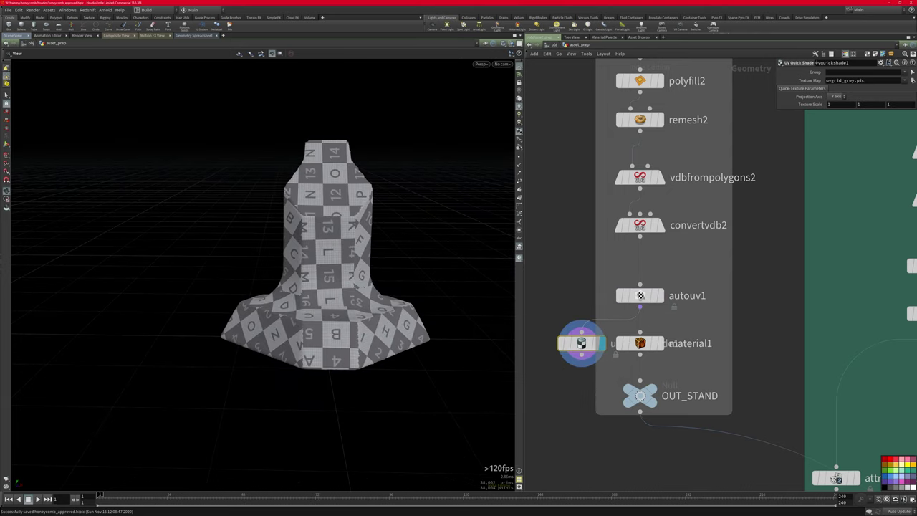
middle_drag(816, 104, 812, 95)
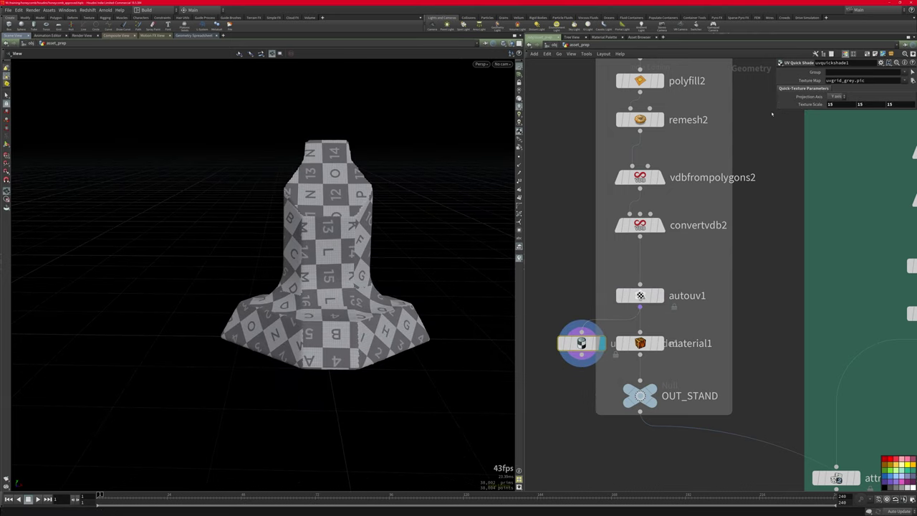
Step: Move the UV Quick Shade node clear of the STAND branch and delete it
drag(581, 343, 531, 360)
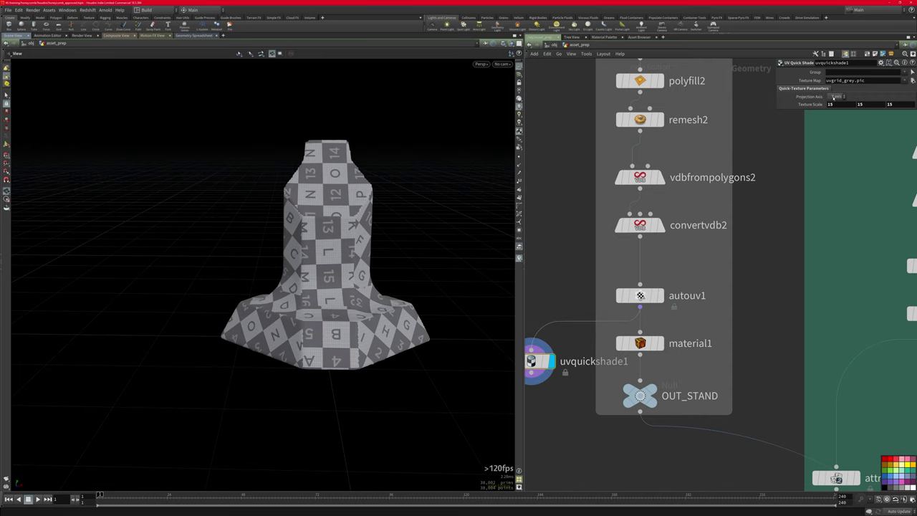
middle_drag(588, 231, 620, 208)
key(Delete)
Step: Display the OUT_STAND null and show the material1 node's parameters to examine the assigned material
click(684, 367)
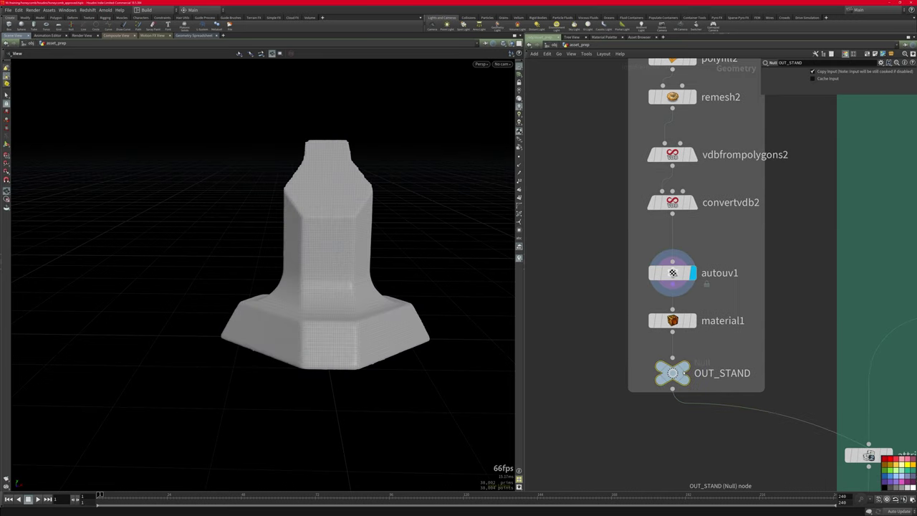
click(683, 368)
drag(321, 248, 364, 268)
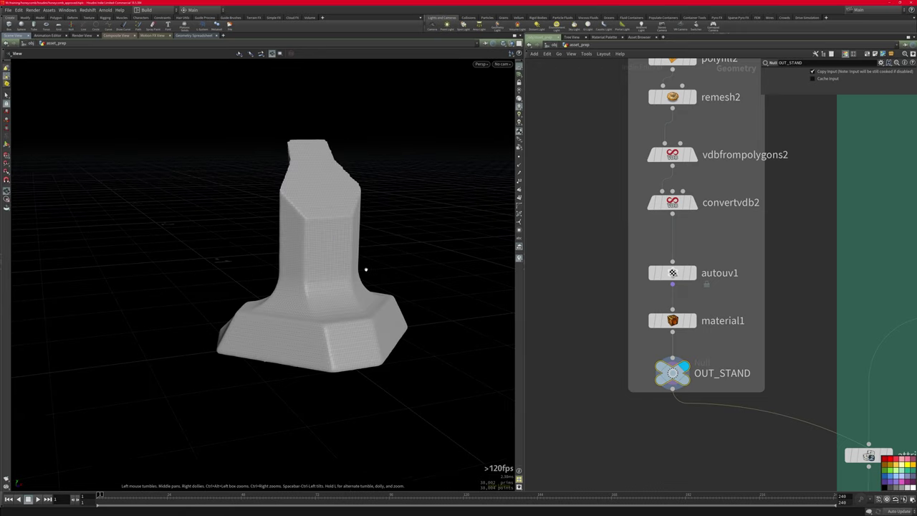
click(673, 320)
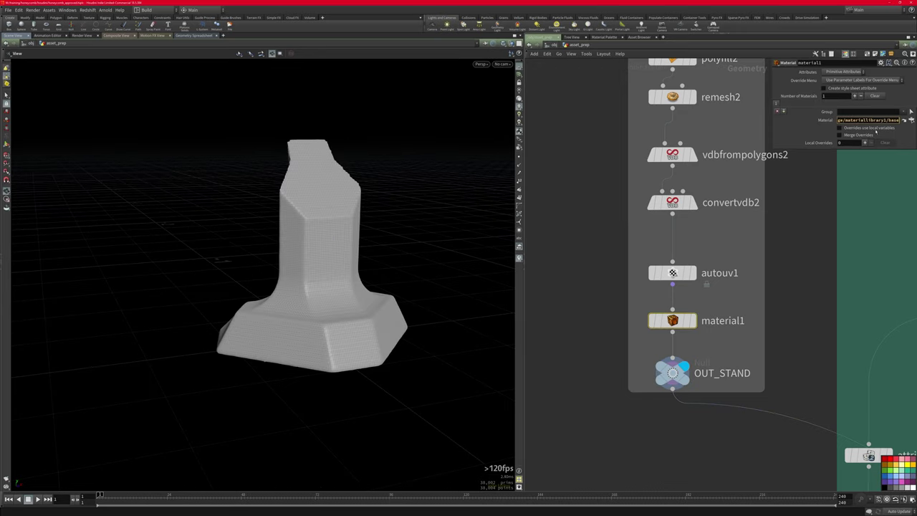
Step: Select split1, display fuse1 in the HONEYCOMB branch and examine the bust from front and back
scroll(781, 289, down, 5)
middle_drag(781, 289, 578, 293)
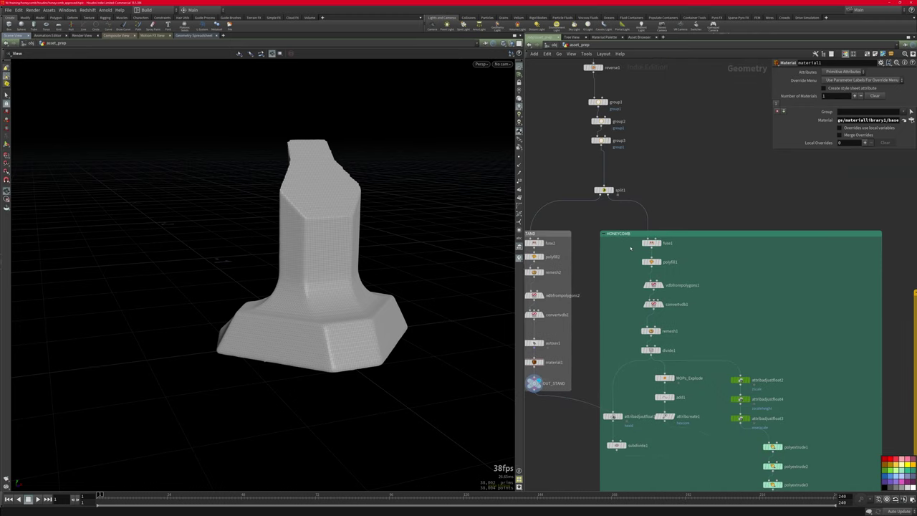
scroll(602, 189, up, 5)
click(602, 189)
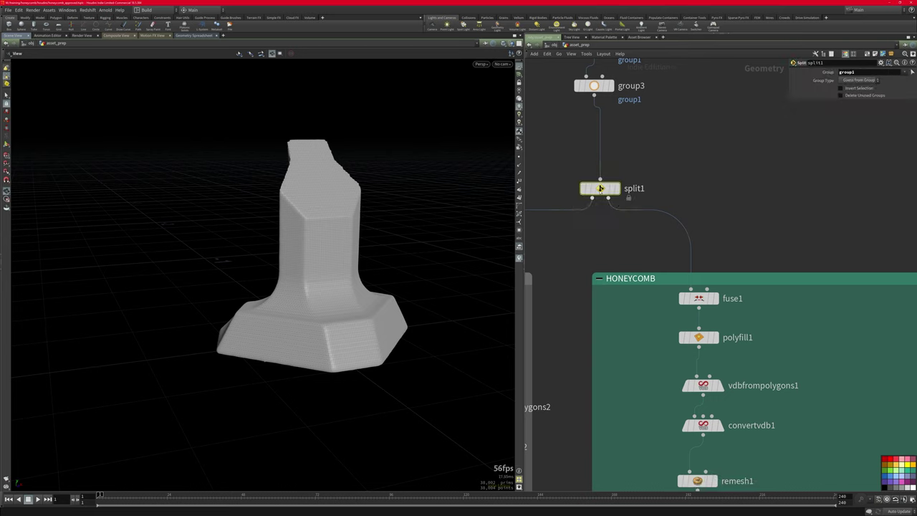
click(716, 301)
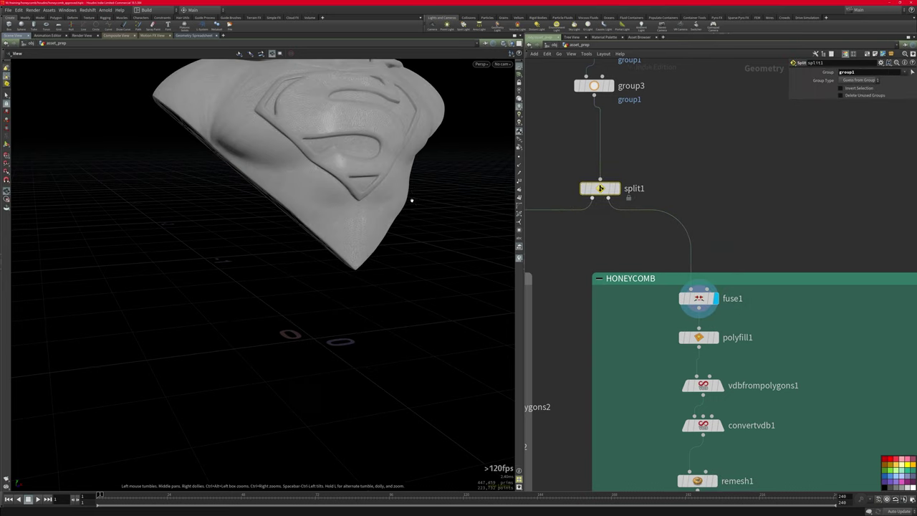
key(space+f)
drag(409, 211, 292, 228)
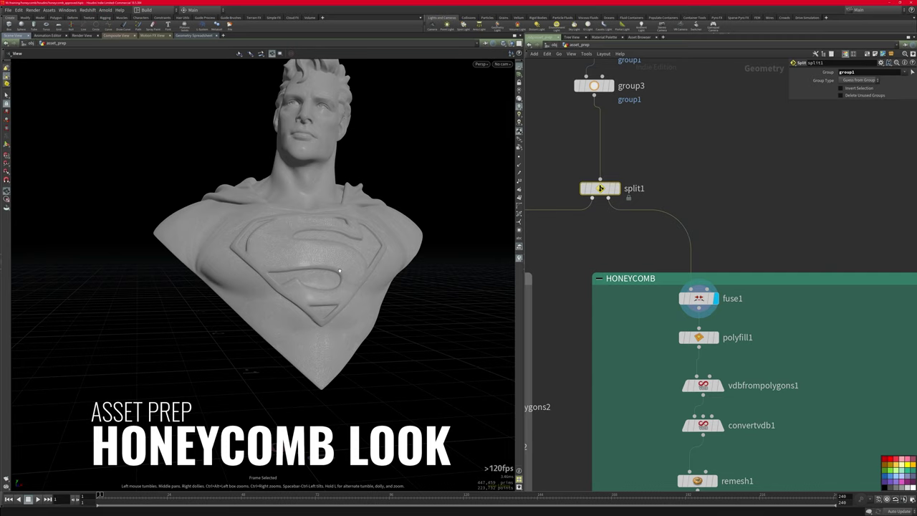
drag(265, 272, 469, 264)
drag(237, 300, 337, 293)
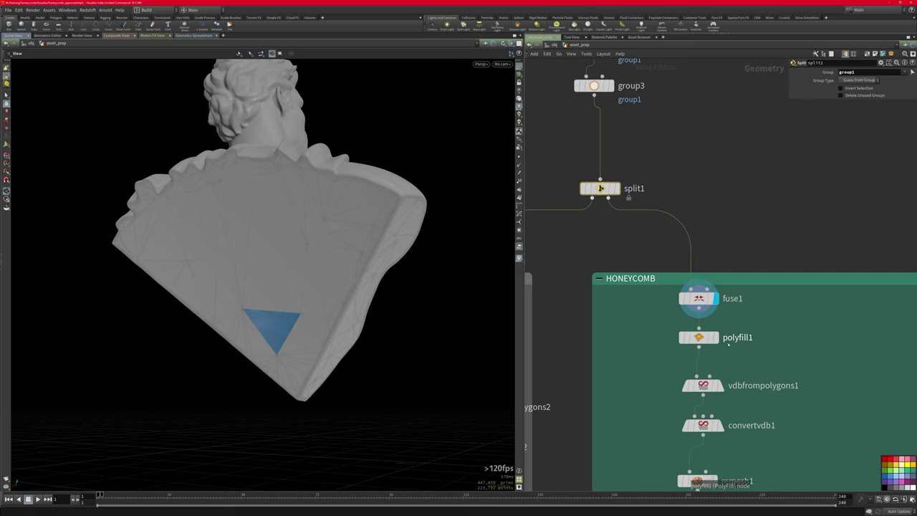
Step: Display polyfill1, vdbfrompolygons1 and convertvdb1 in turn to examine the bust's hole filling and VDB conversion
click(715, 336)
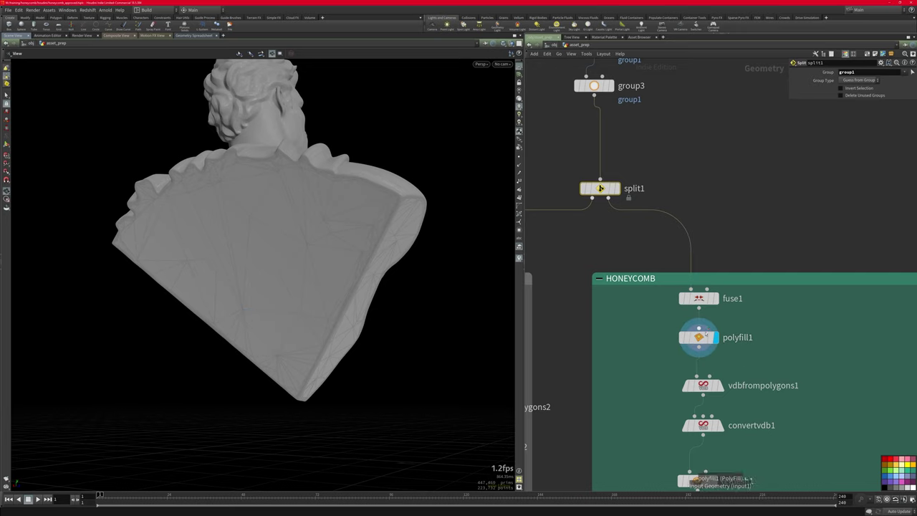
click(721, 387)
drag(233, 415, 383, 480)
key(space+f)
drag(261, 211, 295, 215)
right_drag(295, 215, 352, 221)
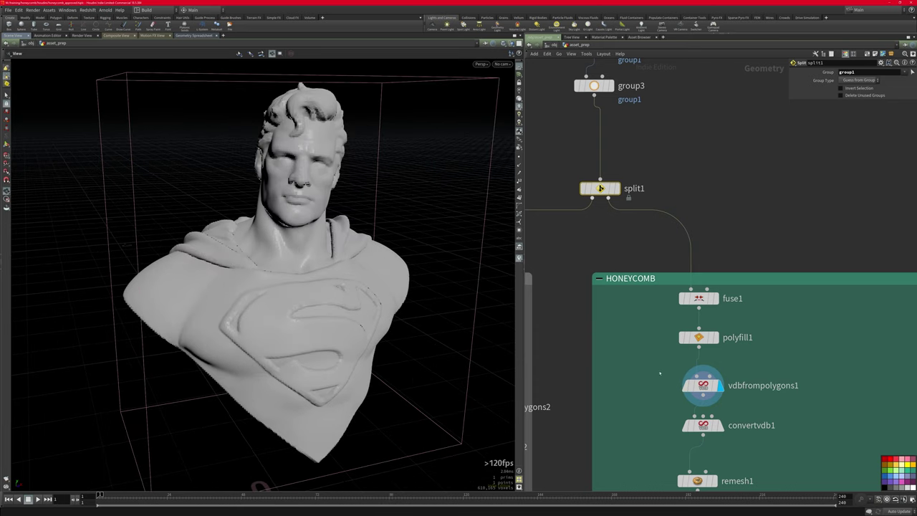
middle_drag(750, 408, 736, 273)
click(705, 290)
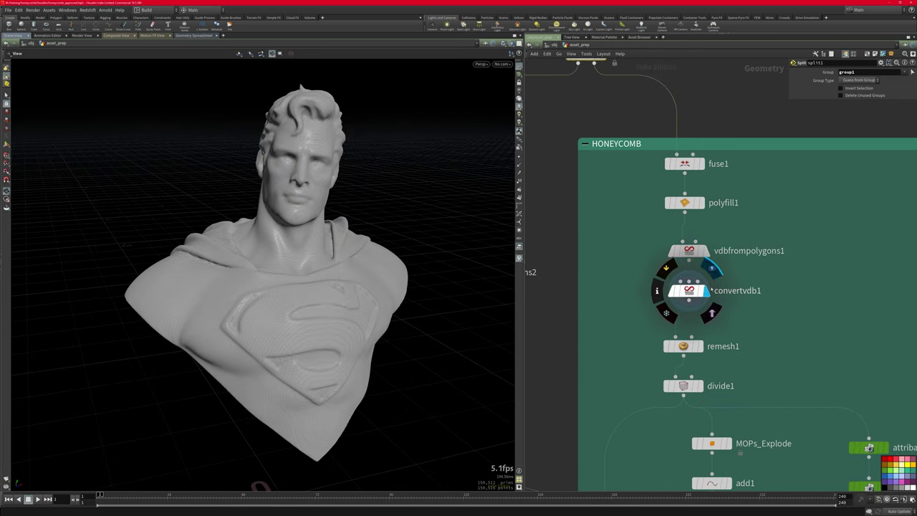
Step: Show convertvdb1's parameters, display remesh1 with its parameters and examine the triangulated bust up close
click(692, 292)
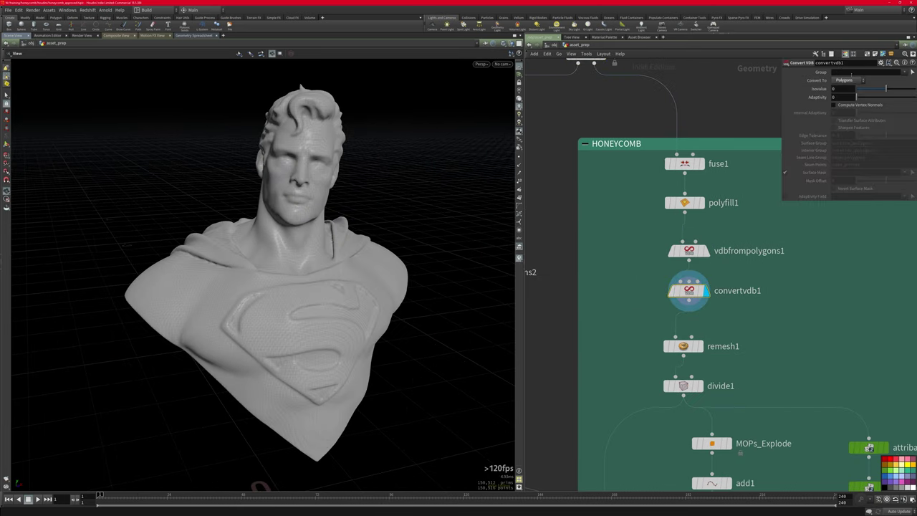
middle_drag(725, 333, 715, 280)
mouse_move(715, 280)
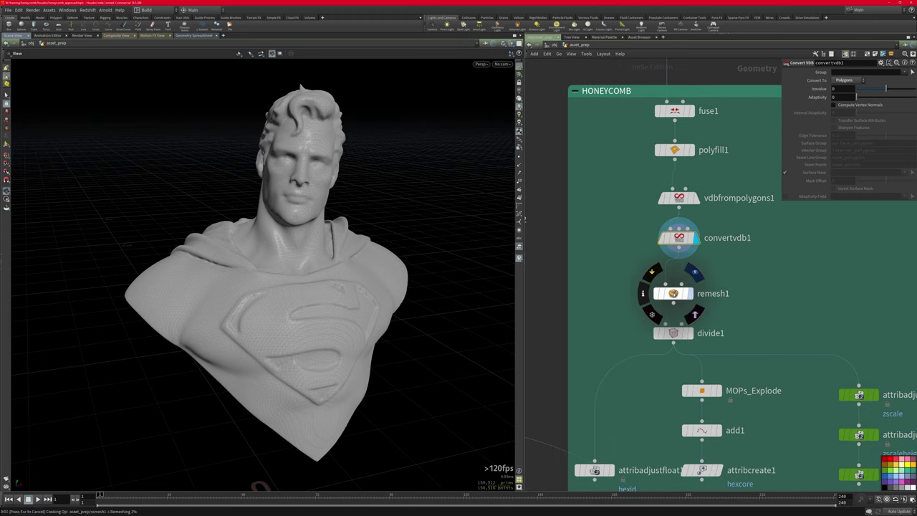
scroll(336, 301, up, 3)
drag(351, 312, 290, 276)
click(666, 293)
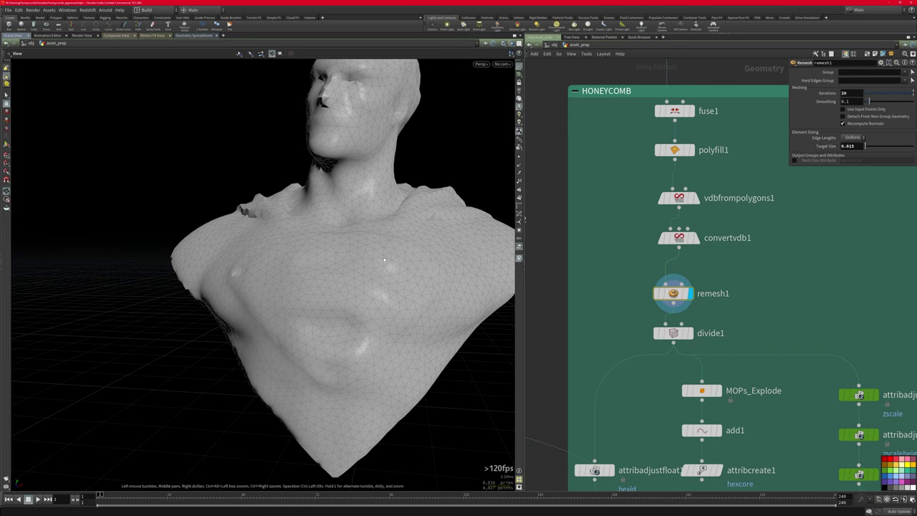
Step: Display divide1 with its parameters and examine the hexagonal cells on the bust's chest and shoulder
click(690, 332)
click(674, 333)
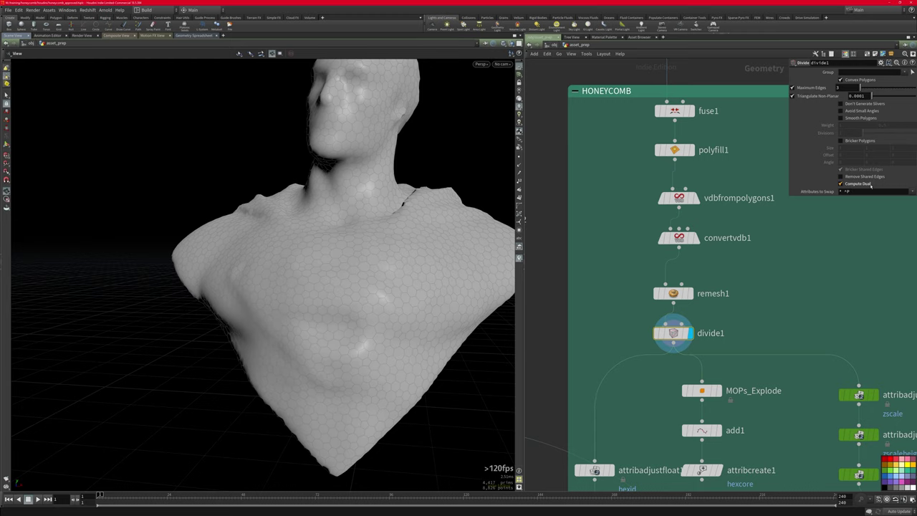
right_drag(313, 345, 485, 367)
drag(485, 366, 509, 325)
Step: Display polyextrude1 and bypass the attribadjustfloat2, attribadjustfloat4 and attribadjustfloat3 nodes
scroll(694, 264, down, 4)
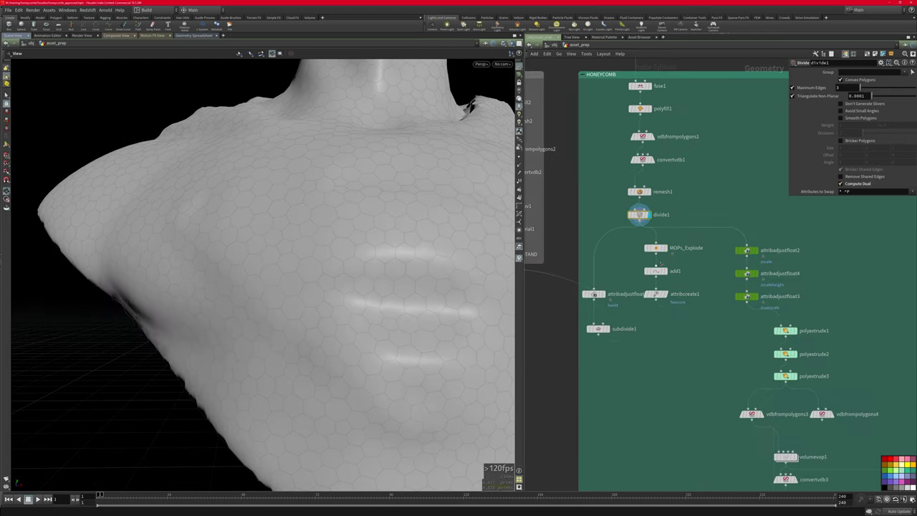
middle_drag(704, 256, 674, 312)
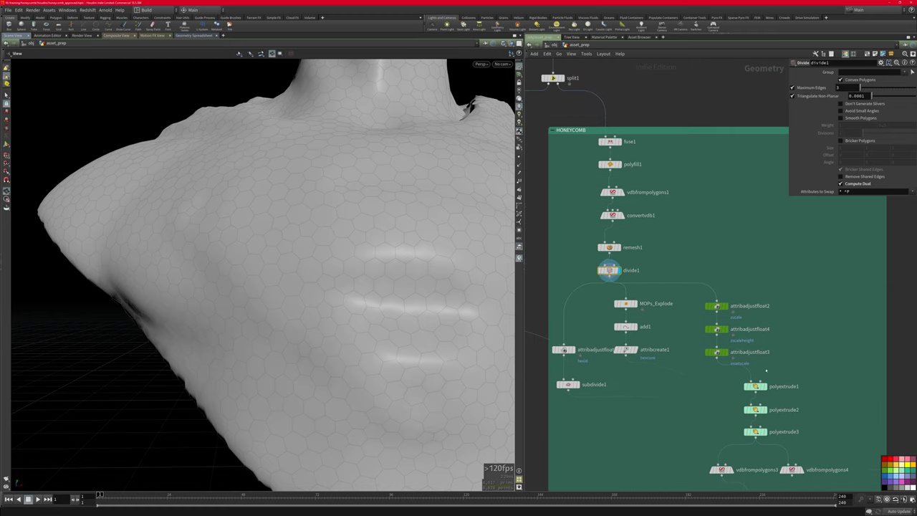
scroll(783, 391, up, 3)
click(721, 324)
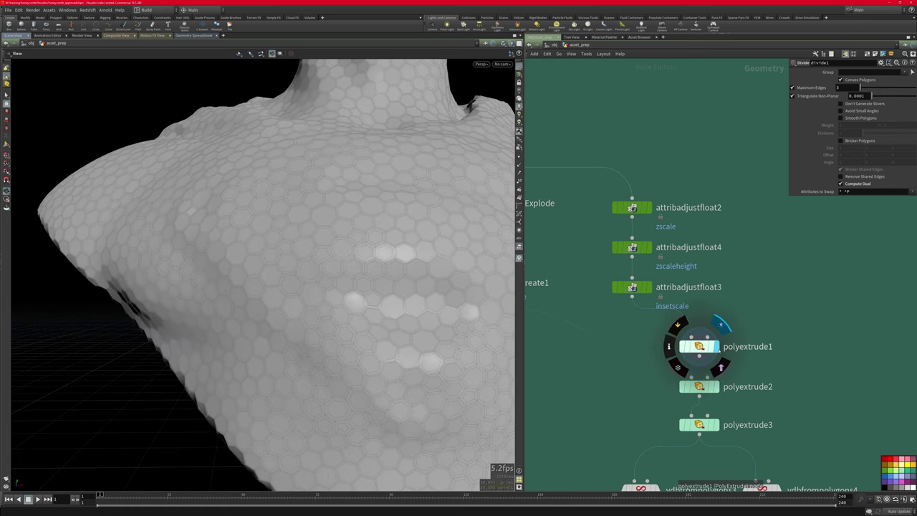
drag(600, 193, 642, 296)
key(b)
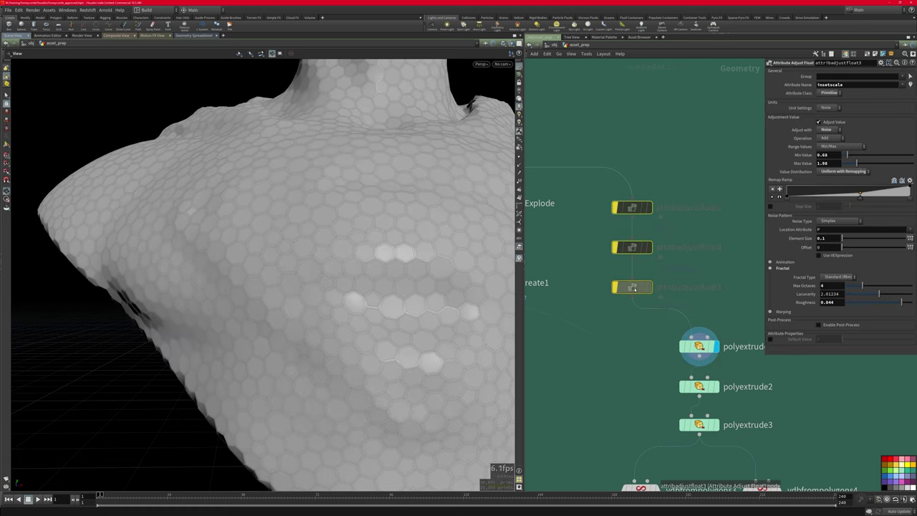
Step: Try different inset values on polyextrude1, including 0.0021, to compare the hexagon border widths up close
click(709, 347)
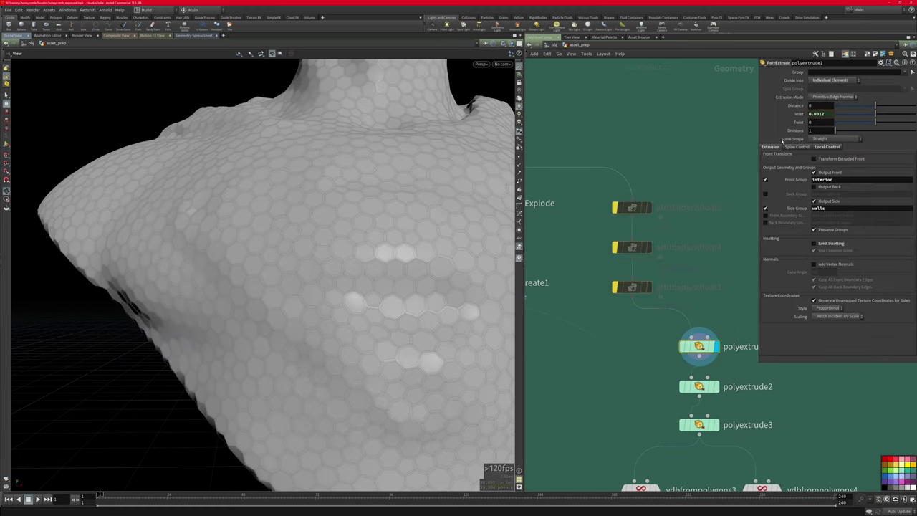
scroll(374, 278, up, 6)
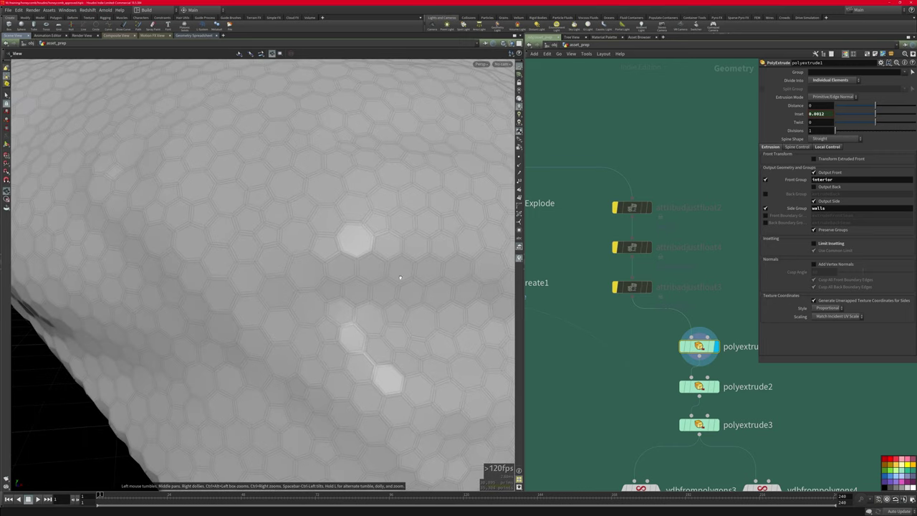
scroll(325, 287, up, 3)
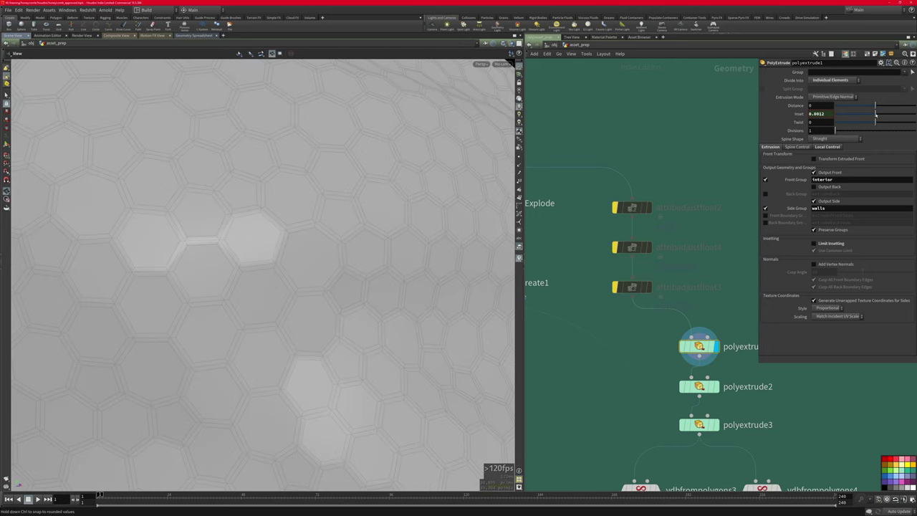
drag(875, 115, 876, 115)
key(ctrl+z)
middle_drag(827, 116, 827, 146)
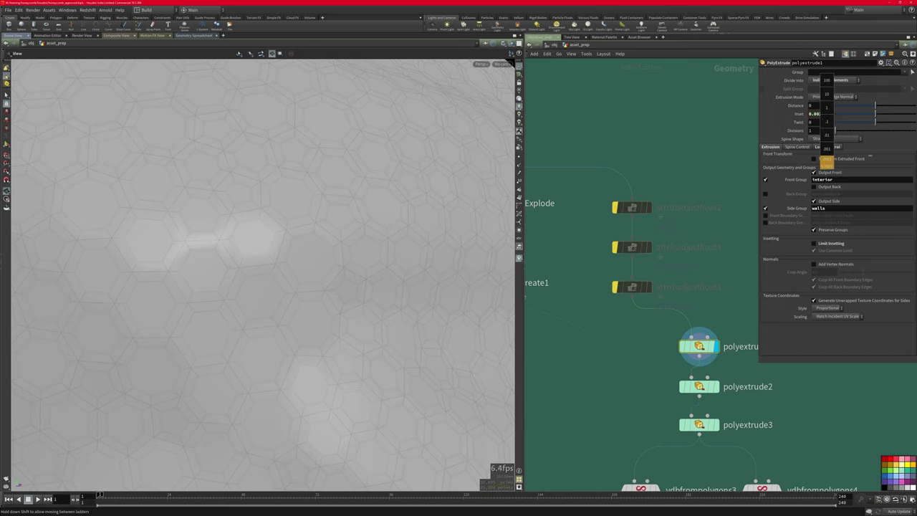
middle_drag(827, 165, 831, 166)
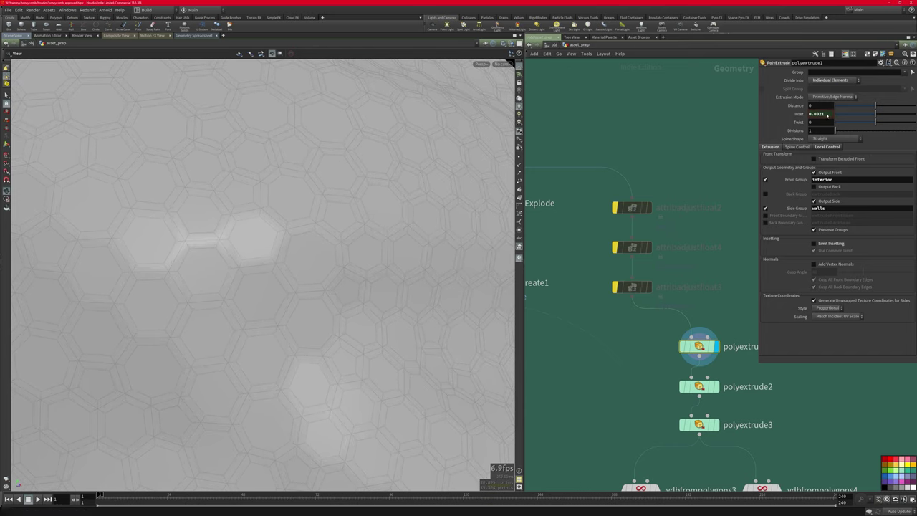
Step: Display polyextrude2 with its parameters and examine the extruded honeycomb walls around the bust
middle_drag(679, 298, 653, 235)
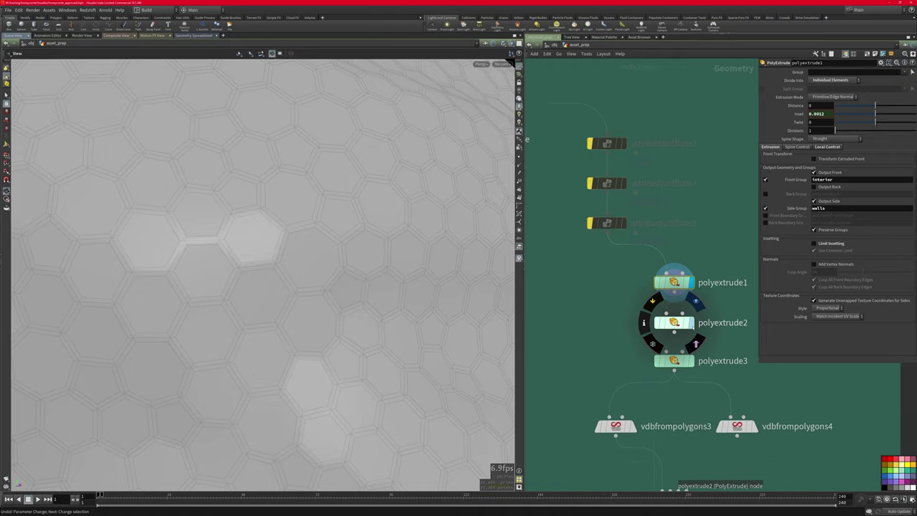
click(696, 302)
click(674, 322)
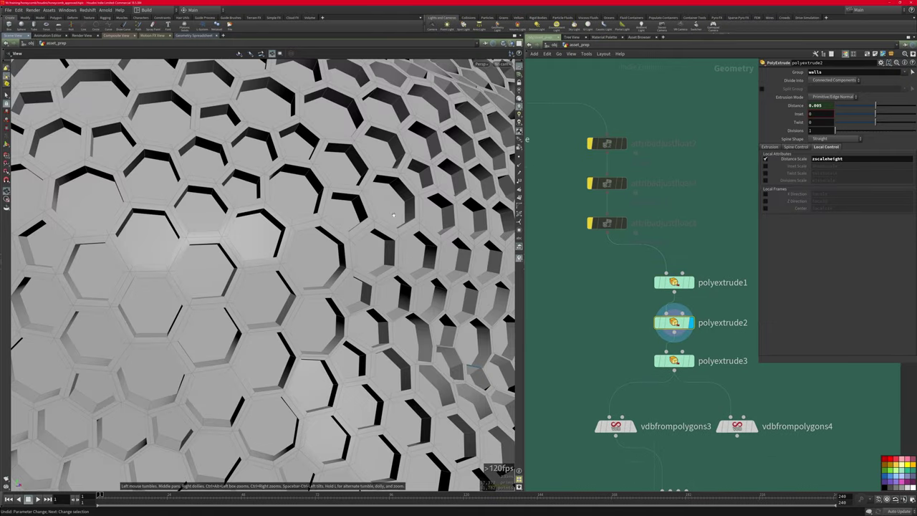
scroll(378, 215, down, 4)
drag(378, 215, 309, 149)
drag(215, 273, 395, 104)
drag(278, 306, 543, 305)
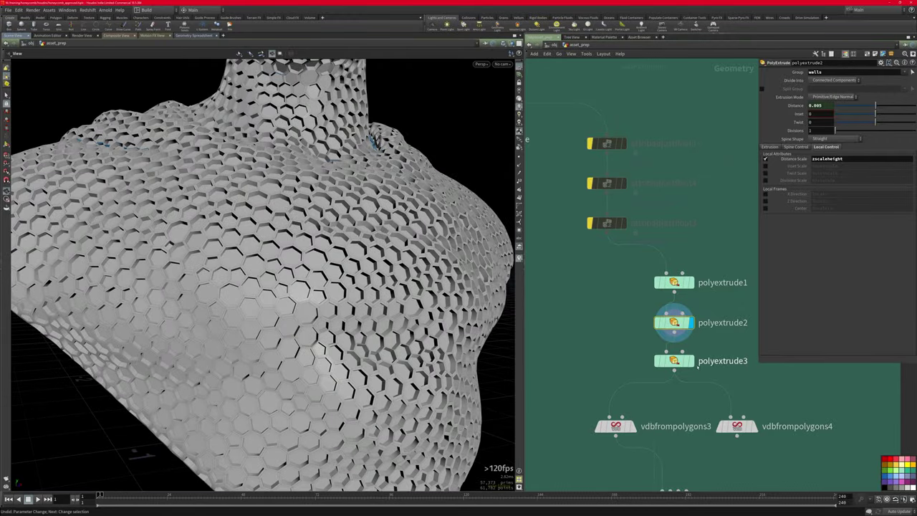
Step: Display polyextrude3 with its parameters and examine the inward-extruded cell interiors
click(693, 343)
click(673, 361)
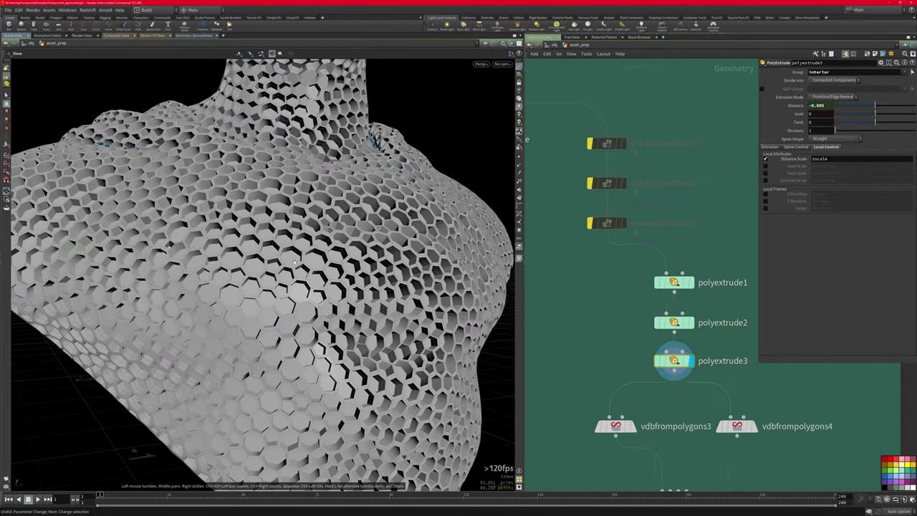
drag(286, 358, 300, 254)
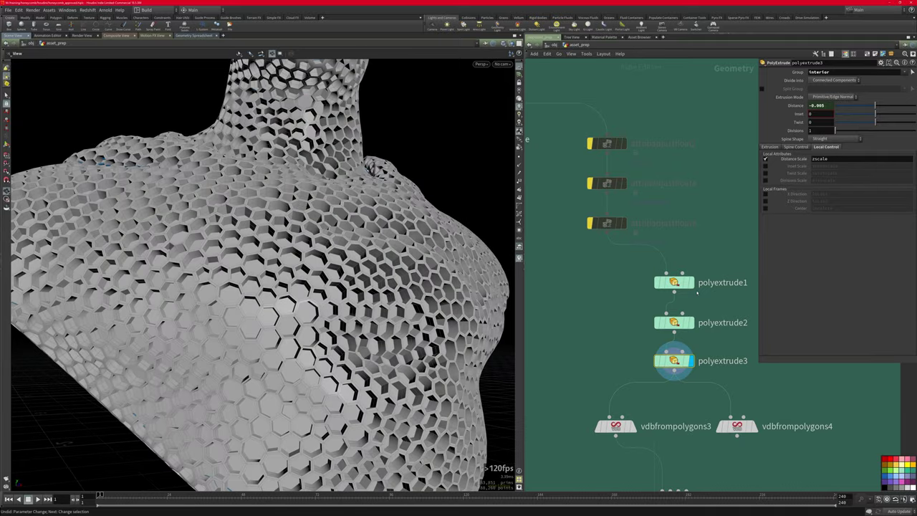
Step: Take attribadjustfloat2 out of bypass and display it
mouse_move(692, 286)
middle_drag(650, 175, 658, 234)
scroll(658, 194, up, 2)
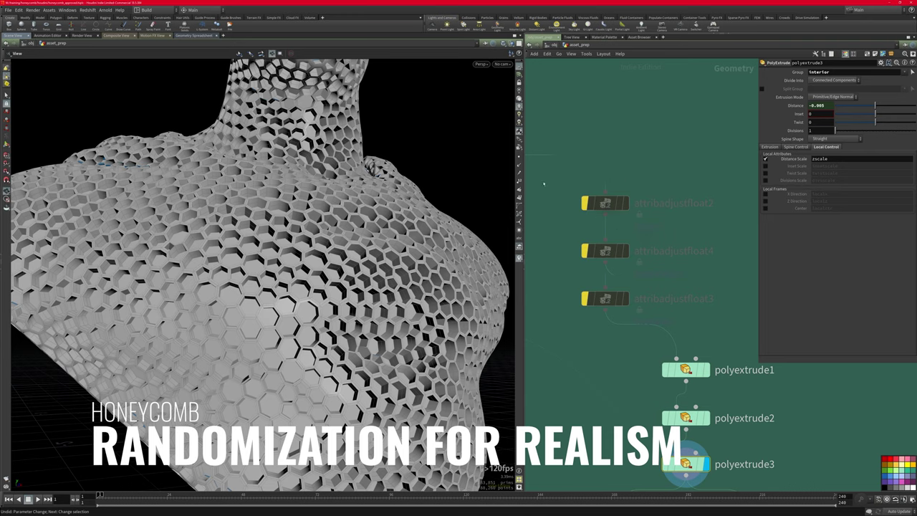
click(605, 204)
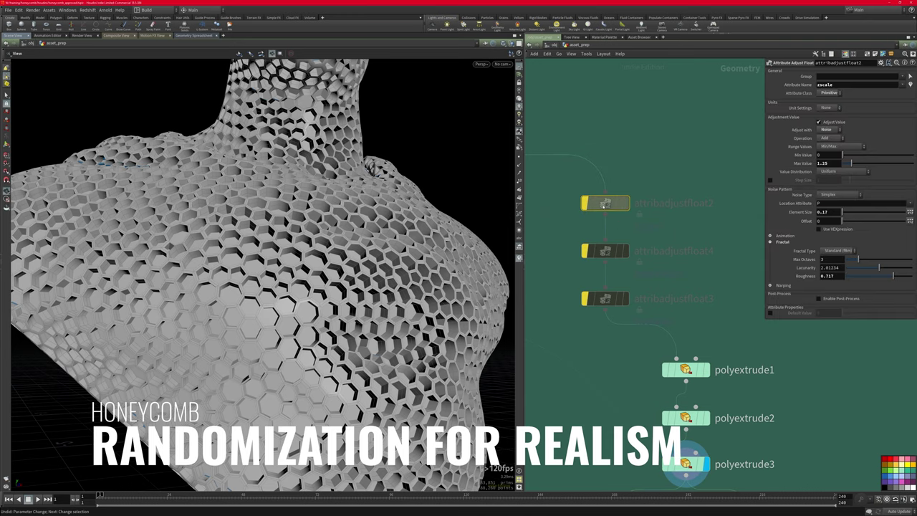
key(r)
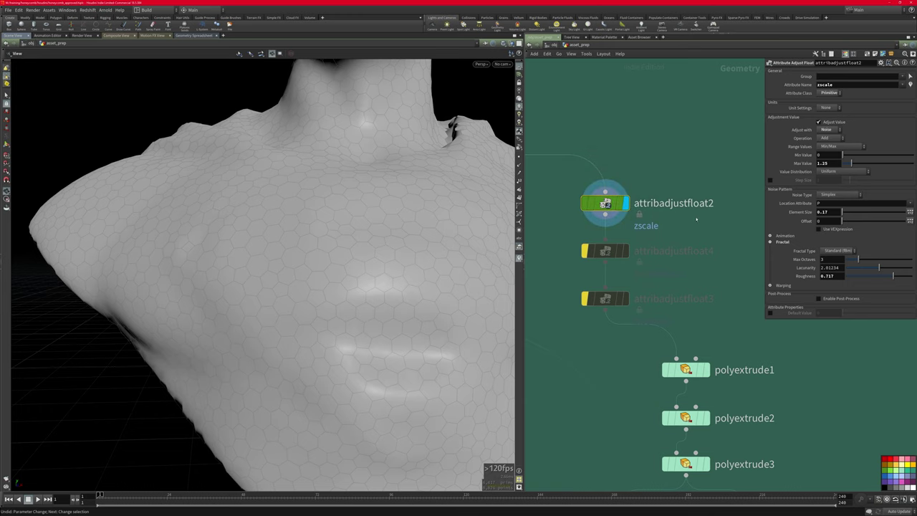
Step: Visualize the zscale attribute in the viewport and examine its color distribution across the bust
click(910, 86)
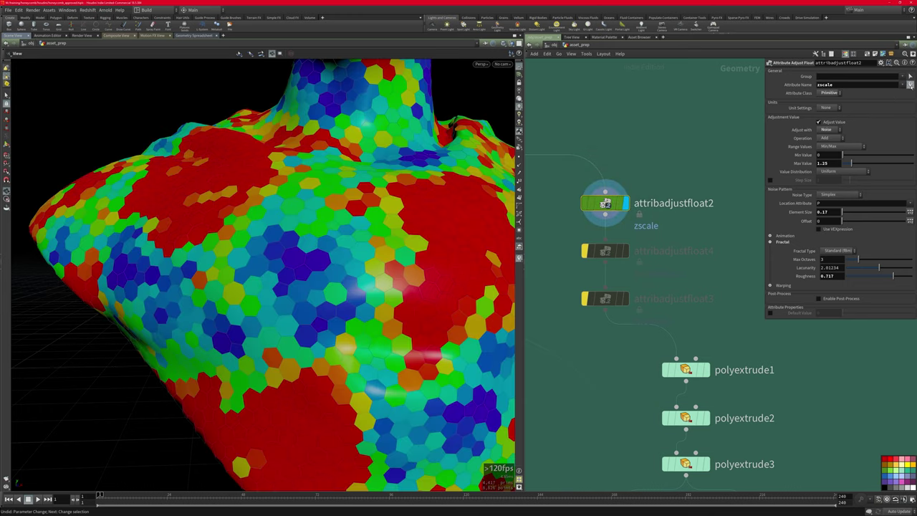
scroll(462, 244, down, 5)
drag(462, 244, 329, 212)
scroll(369, 213, up, 2)
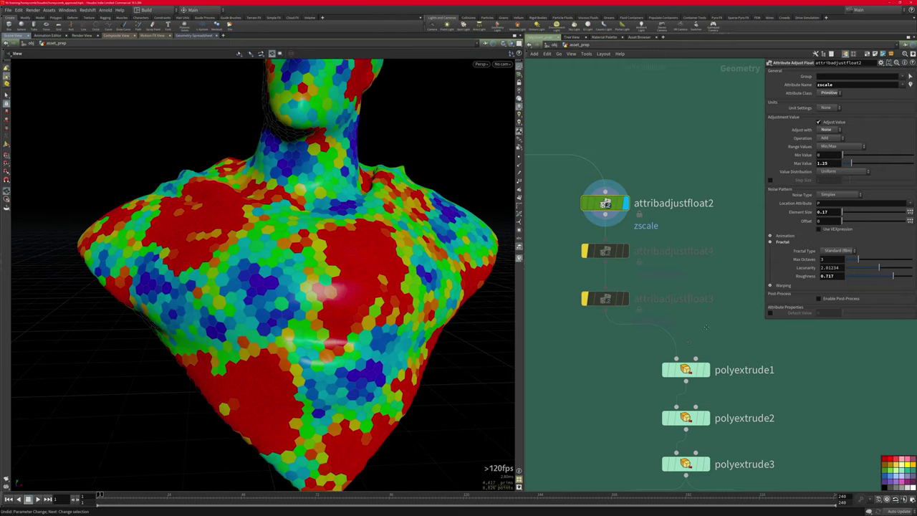
Step: Check the parameters of polyextrude2 and polyextrude3, display polyextrude3 and examine the varying cell depths up close
middle_drag(698, 315, 701, 259)
click(689, 362)
click(689, 408)
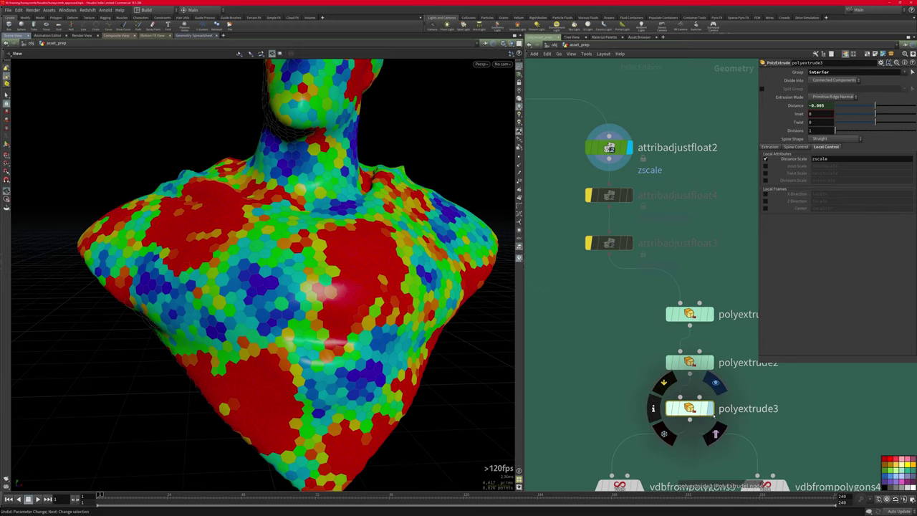
click(712, 409)
drag(334, 273, 468, 270)
right_drag(468, 270, 445, 305)
drag(444, 306, 371, 319)
right_drag(370, 319, 391, 303)
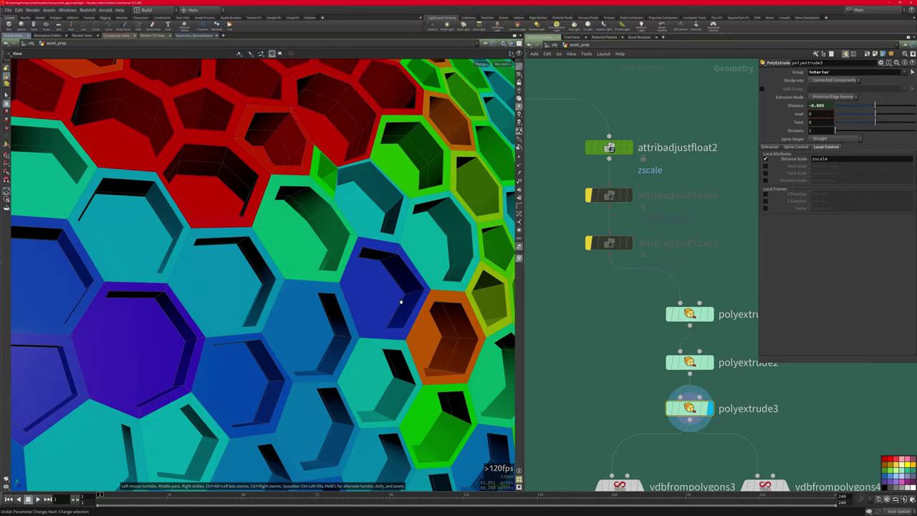
drag(391, 303, 394, 309)
drag(368, 247, 322, 205)
Step: Take attribadjustfloat4 out of bypass, show polyextrude2's parameters and examine the varying wall heights
click(624, 198)
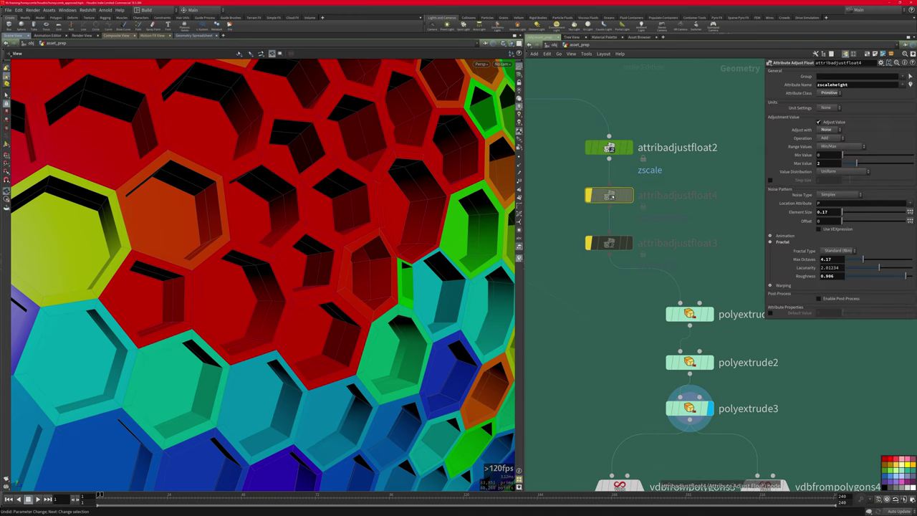
key(q)
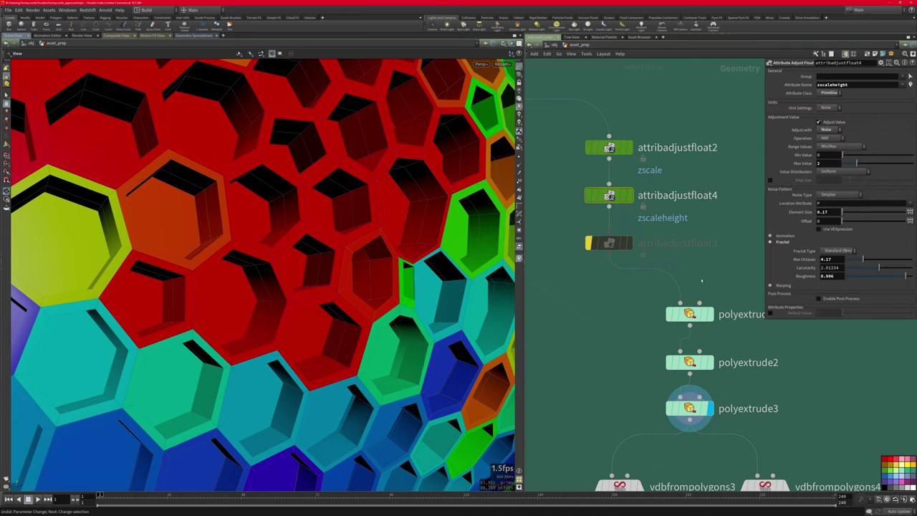
click(698, 368)
drag(358, 247, 351, 287)
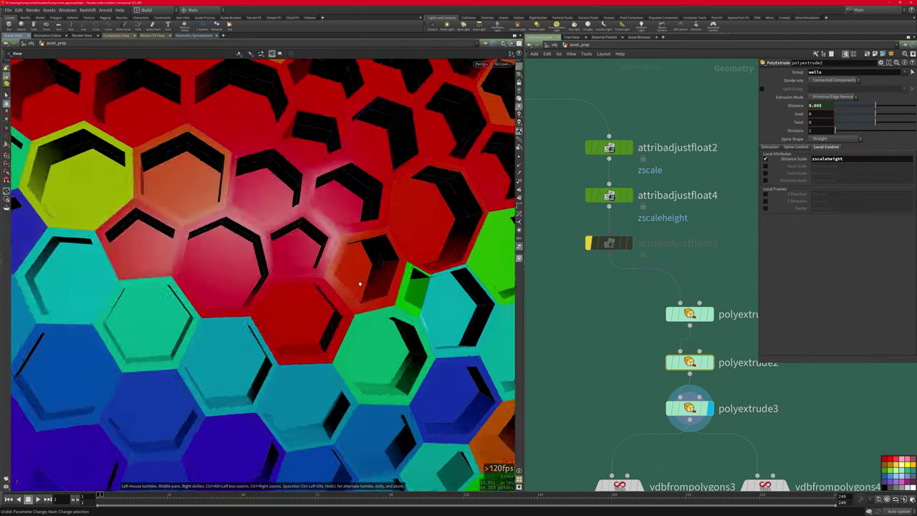
right_drag(352, 287, 307, 221)
drag(307, 222, 290, 228)
Step: Bypass and re-enable attribadjustfloat4 to compare the honeycomb with and without wall height variation
click(610, 198)
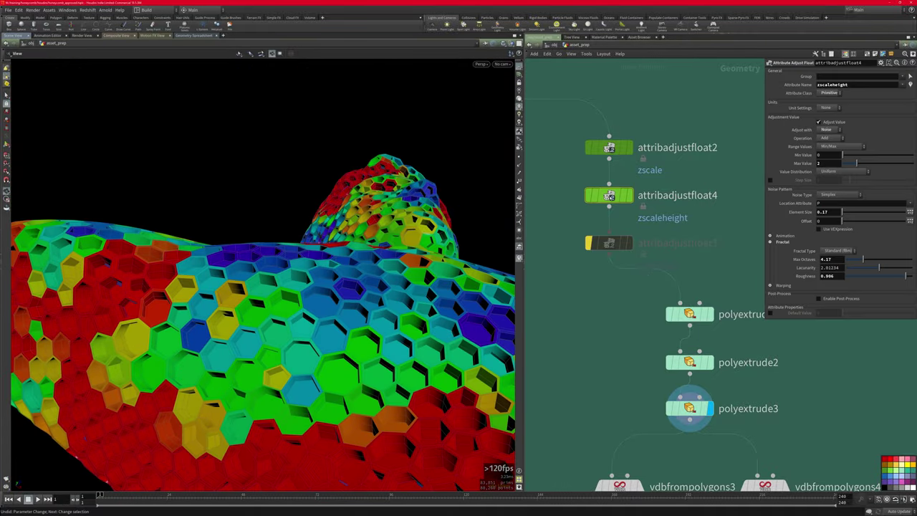
key(b)
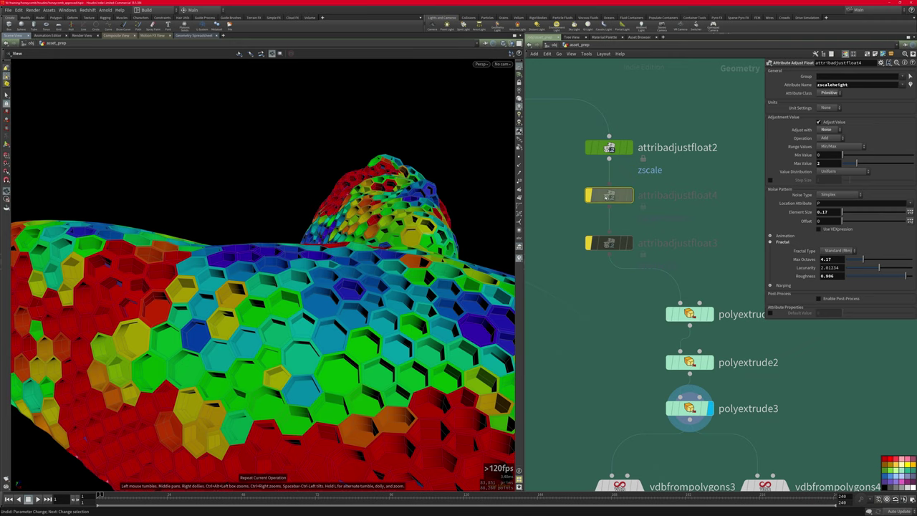
key(b)
drag(427, 158, 550, 262)
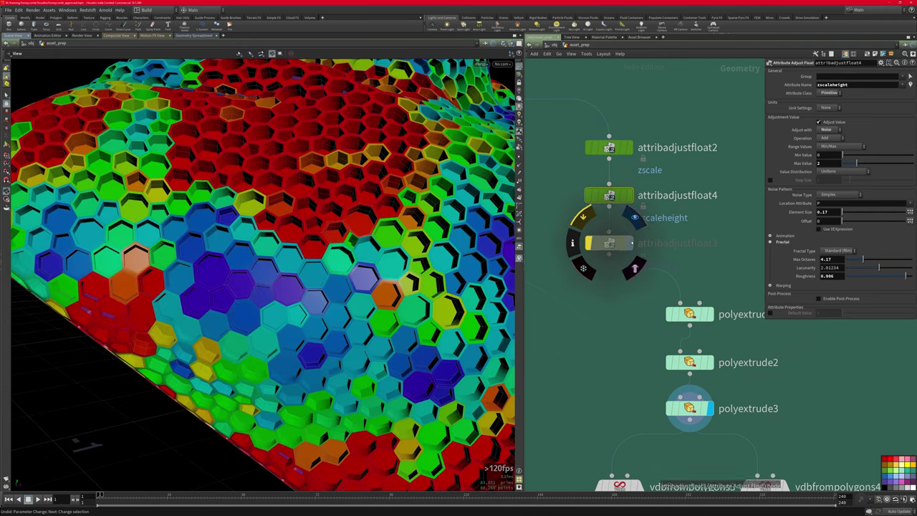
Step: Take attribadjustfloat3 out of bypass and display it, and turn off the zscale visualization from attribadjustfloat2
click(588, 243)
click(609, 242)
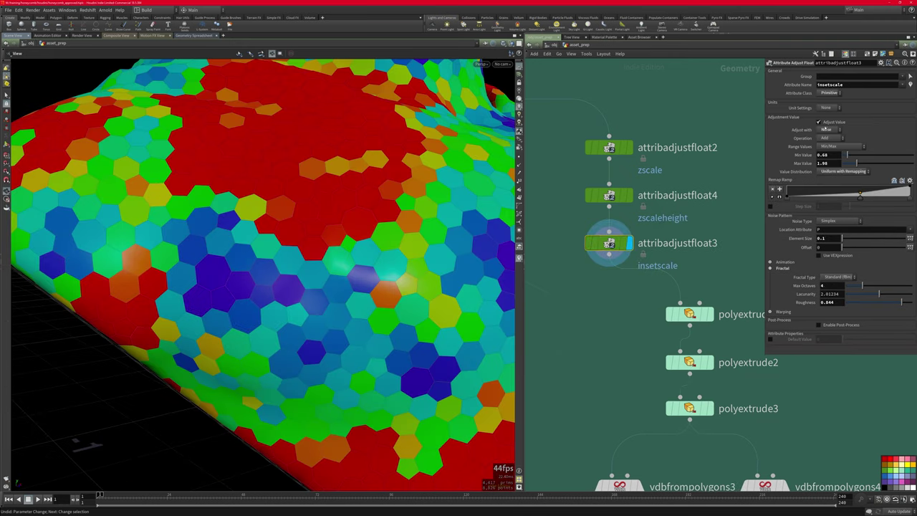
click(609, 149)
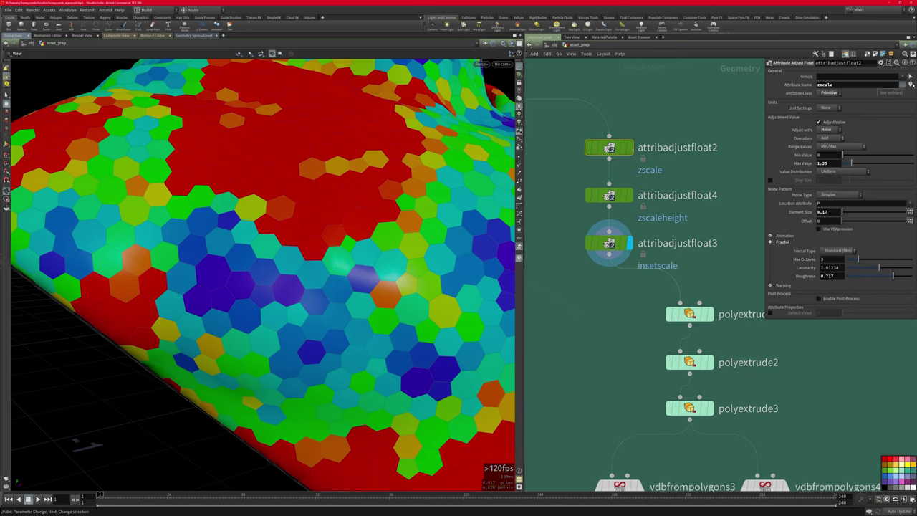
click(910, 85)
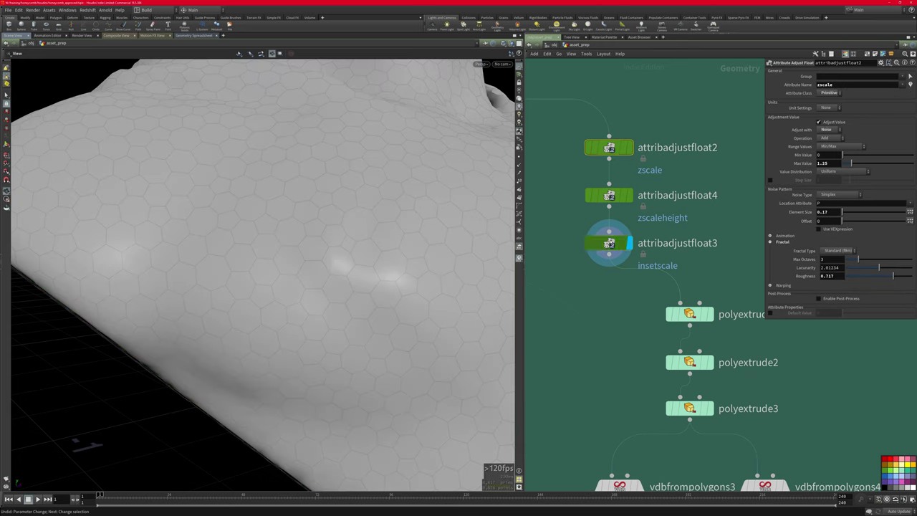
Step: Visualize attribadjustfloat3's insetscale attribute and examine its color distribution over the bust's shoulder and chest
click(608, 242)
click(910, 84)
drag(451, 176, 343, 229)
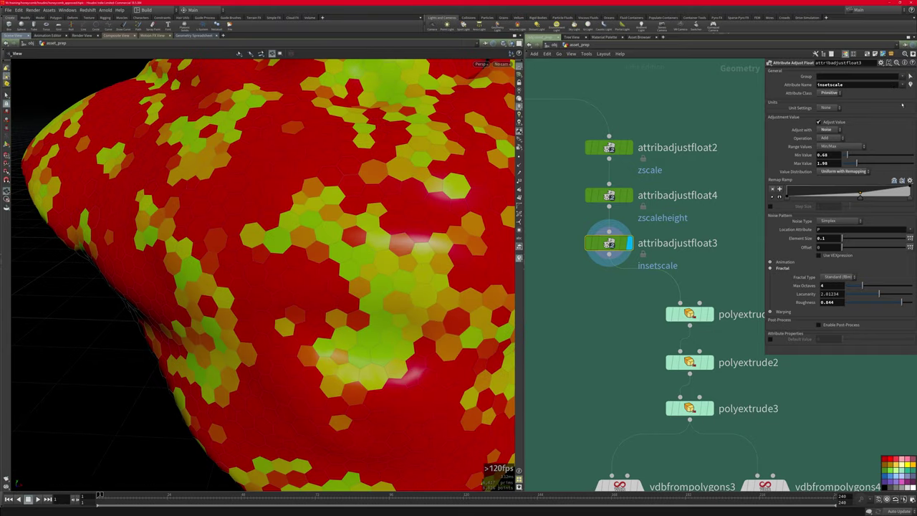
Step: Turn off the insetscale visualization, display polyextrude1, and compare its cell insets with attribadjustfloat3 bypassed and re-enabled
click(910, 84)
middle_drag(711, 363, 707, 348)
click(711, 273)
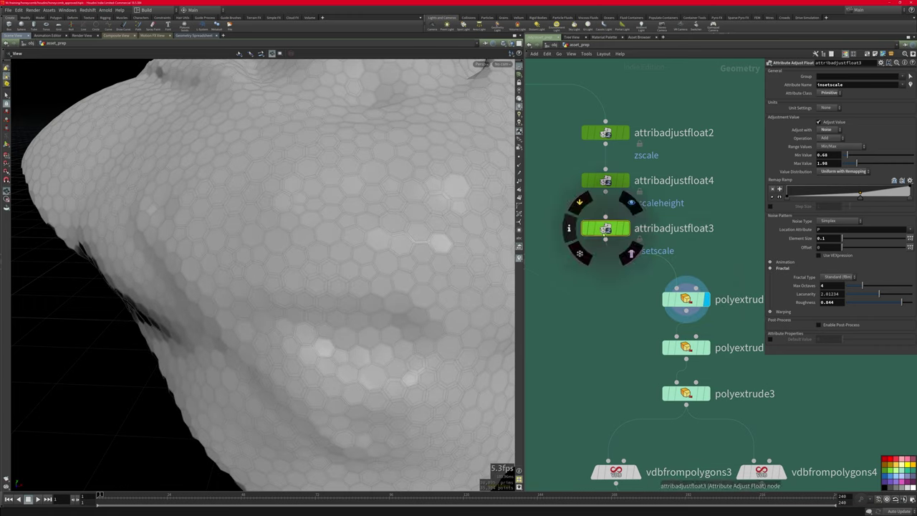
key(q)
key(q)
right_drag(328, 317, 291, 274)
drag(333, 267, 444, 286)
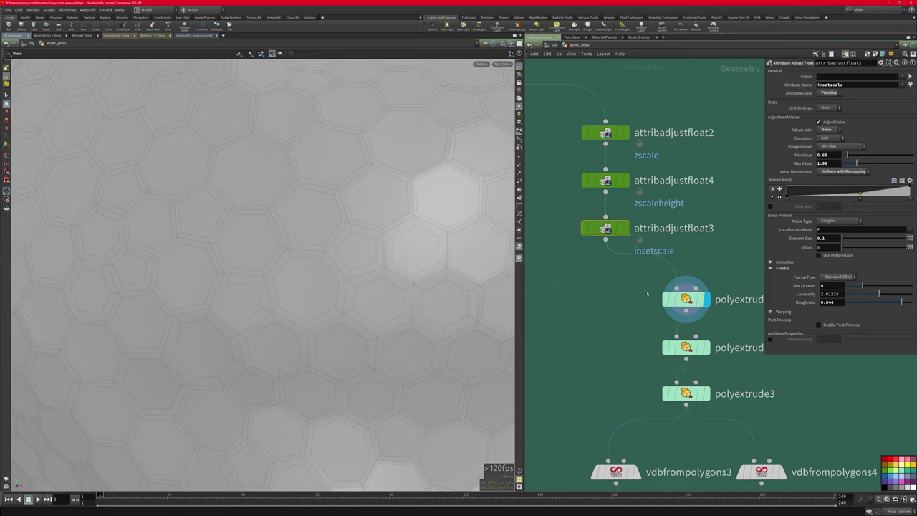
Step: Display polyextrude3 and compare the honeycomb with the three attribute adjust nodes bypassed and re-enabled
click(707, 393)
right_drag(279, 236, 180, 208)
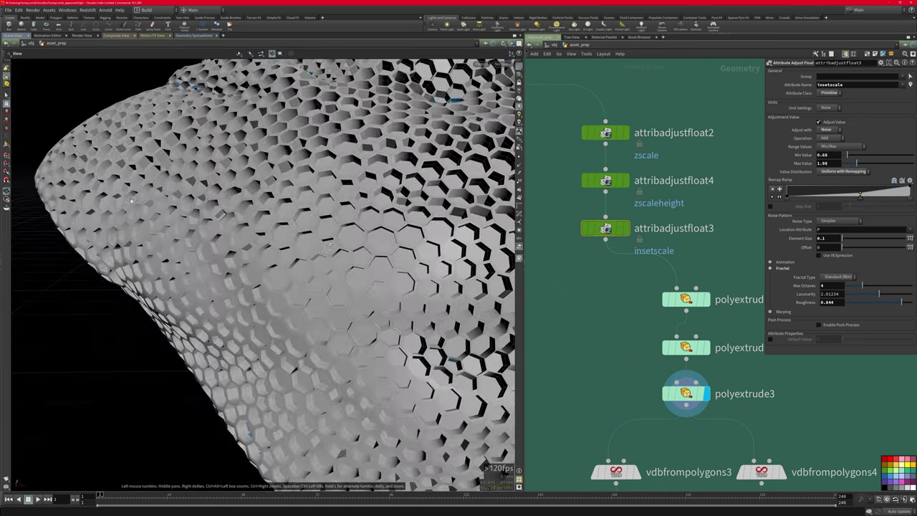
drag(179, 207, 599, 166)
drag(561, 117, 610, 230)
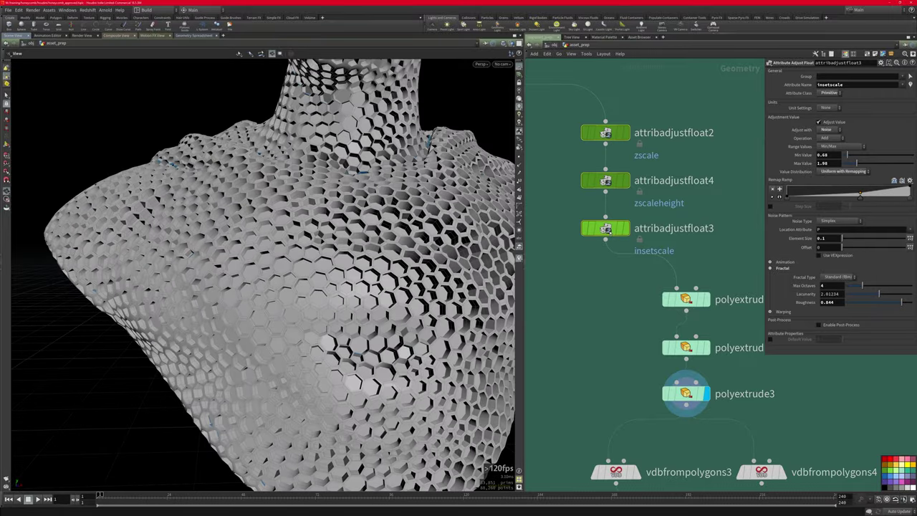
key(b)
key(q)
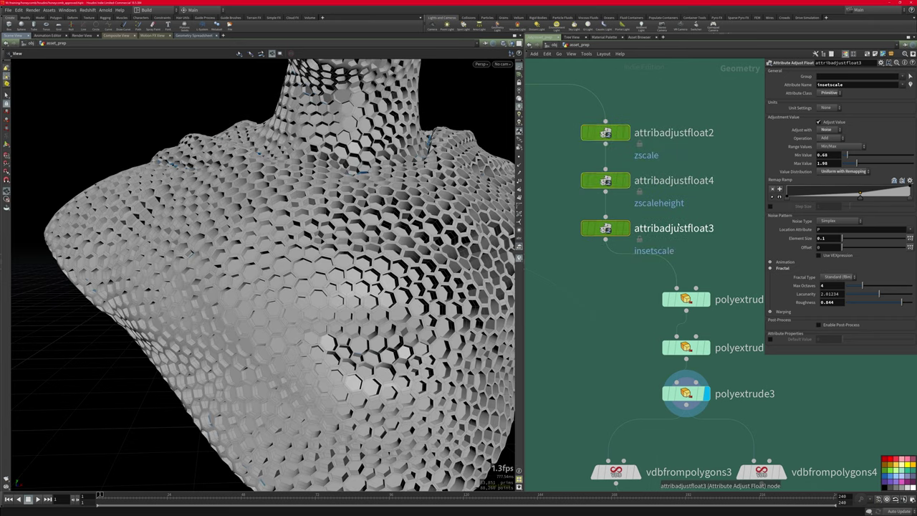
Step: Display vdbfrompolygons4 below the polyextrude nodes and show its VDB conversion parameters
middle_drag(736, 187, 684, 165)
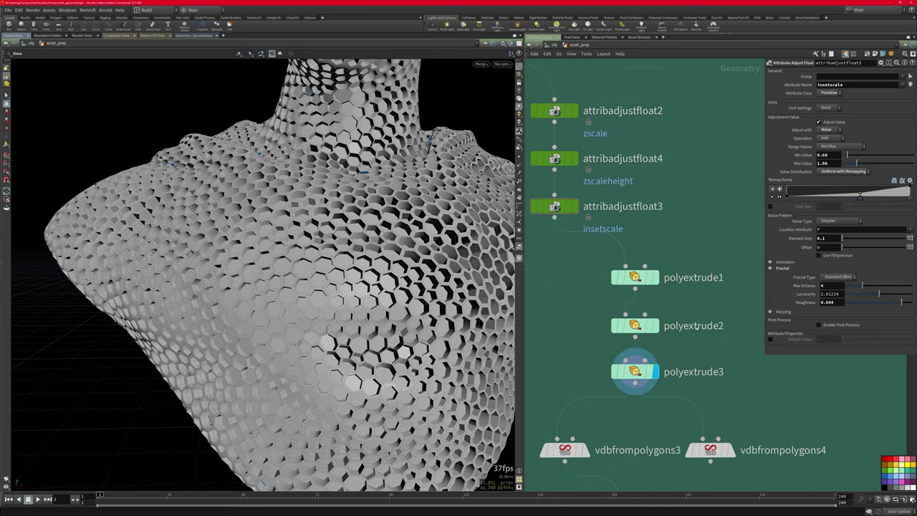
middle_drag(703, 352, 668, 238)
scroll(654, 330, down, 3)
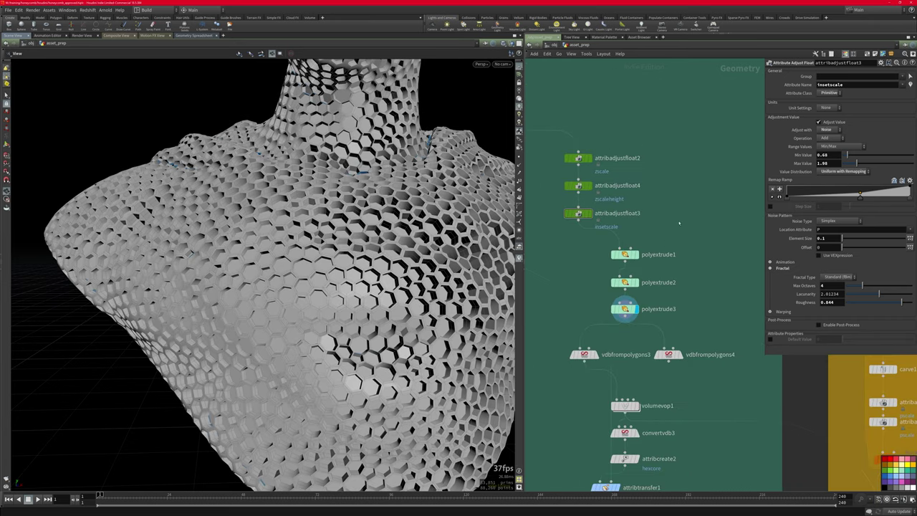
scroll(308, 280, down, 6)
scroll(287, 265, up, 5)
middle_drag(661, 328, 665, 289)
scroll(623, 247, up, 2)
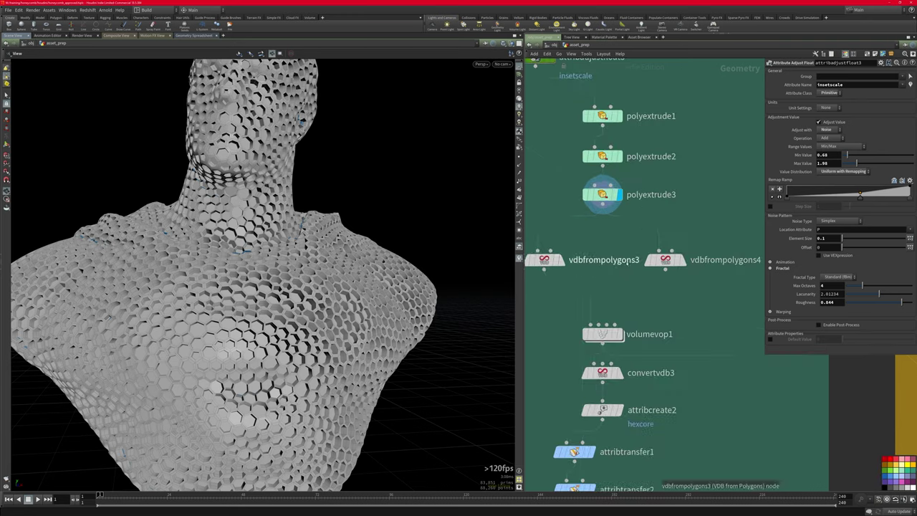
mouse_move(555, 259)
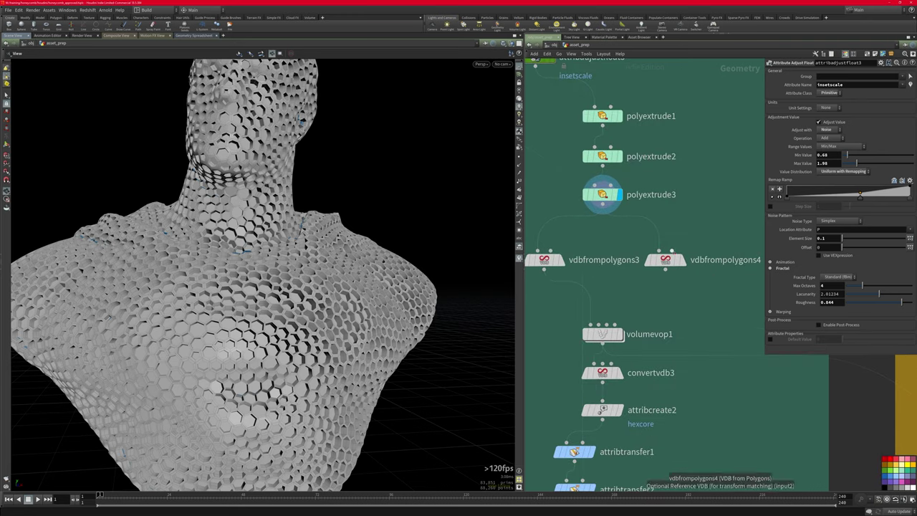
click(684, 259)
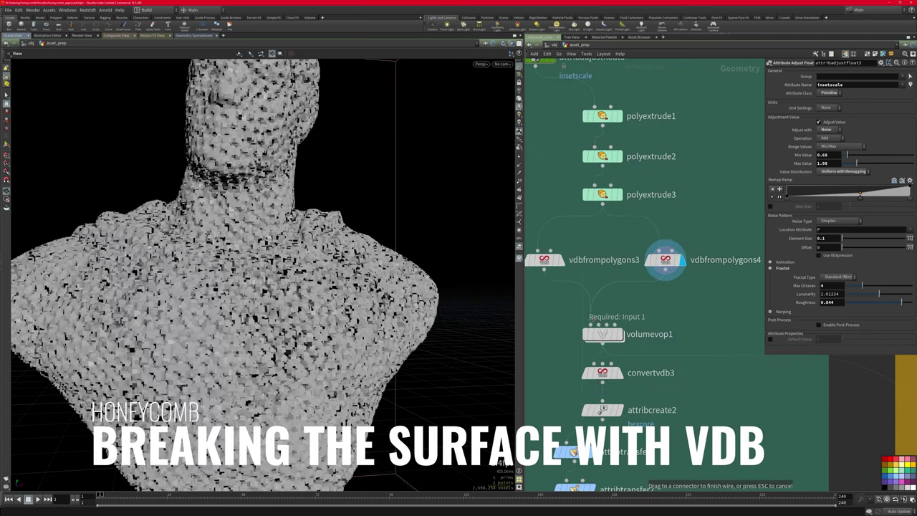
click(666, 260)
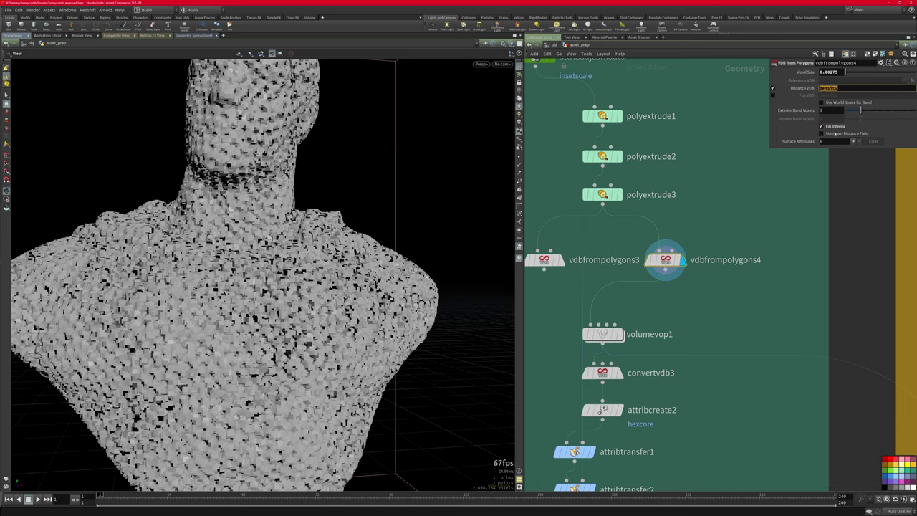
Step: Display volumevop1 and examine how its noise breaks up the bust's VDB surface
middle_drag(683, 328, 747, 270)
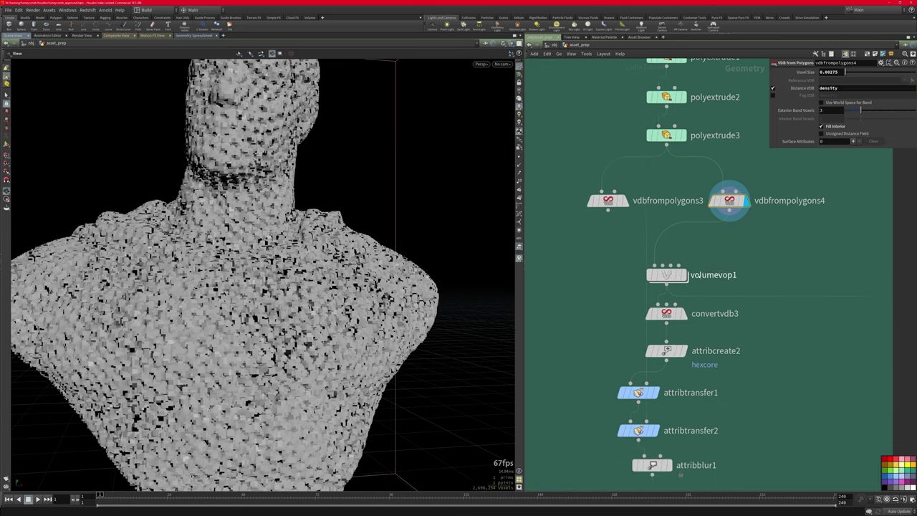
click(687, 252)
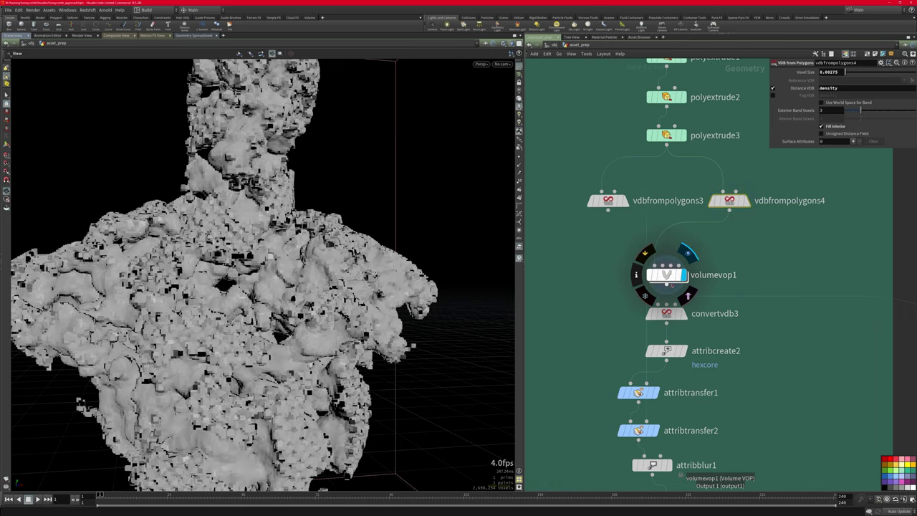
drag(414, 387, 237, 275)
drag(381, 255, 390, 304)
Step: Open the volumevop1 network and reposition the volumevopglobal1, aanoise1 and fit1 nodes
double_click(669, 274)
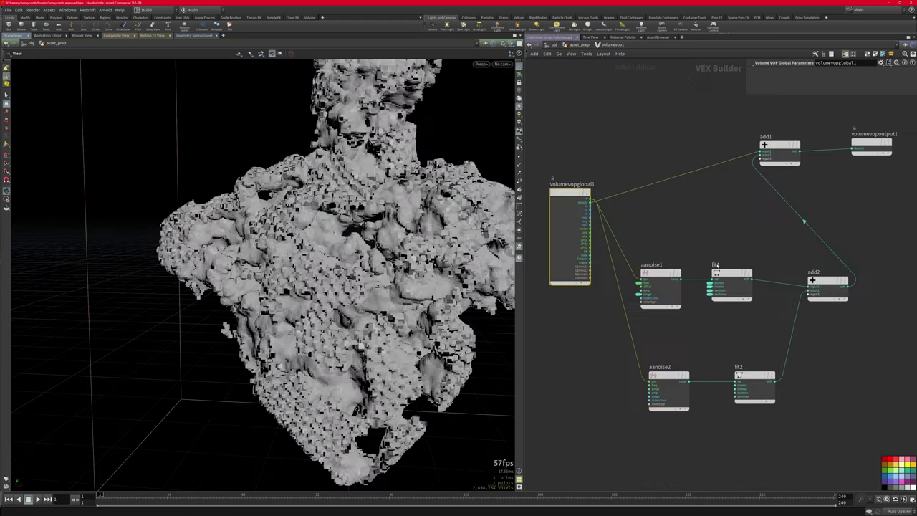
drag(580, 202, 551, 179)
middle_drag(573, 141, 598, 172)
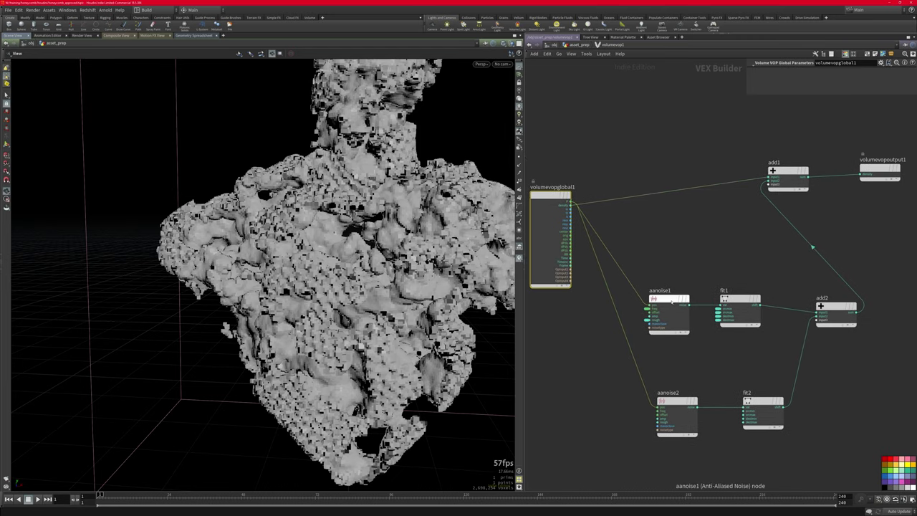
mouse_move(671, 302)
middle_drag(685, 266, 683, 257)
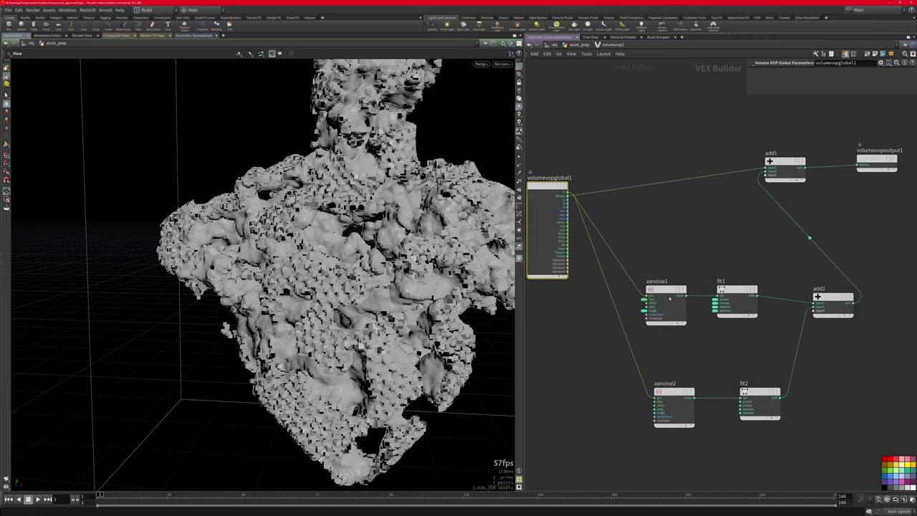
drag(669, 299, 658, 259)
drag(721, 287, 720, 247)
Step: Select the aanoise1 and fit1 pair and the aanoise2 and fit2 pair to examine both noise layers
click(652, 251)
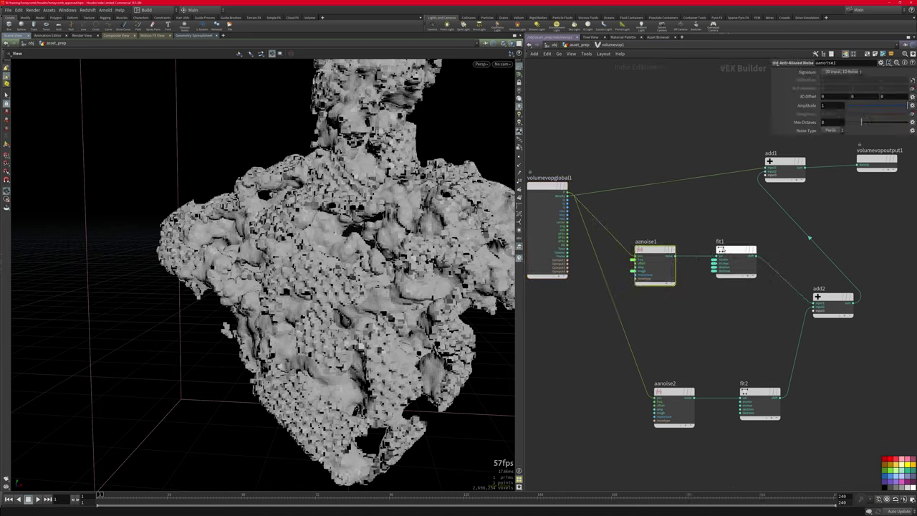
click(738, 267)
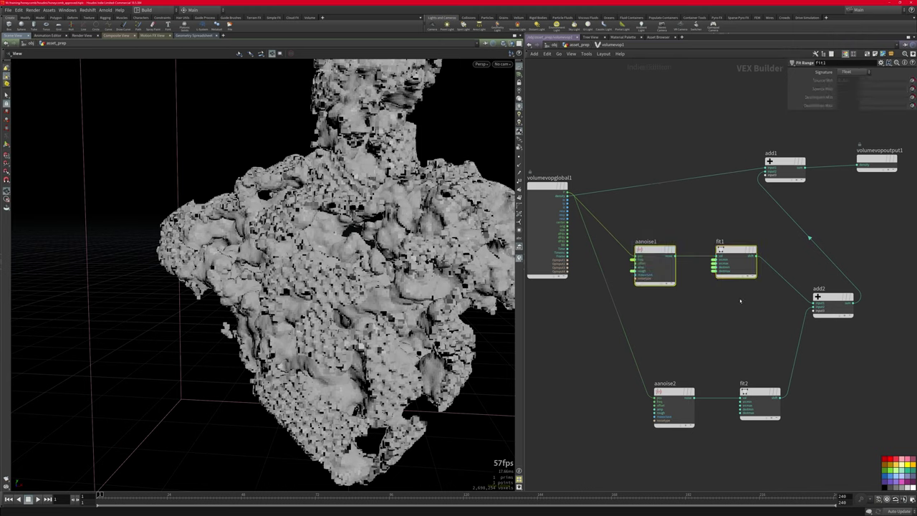
drag(628, 217, 739, 311)
click(735, 268)
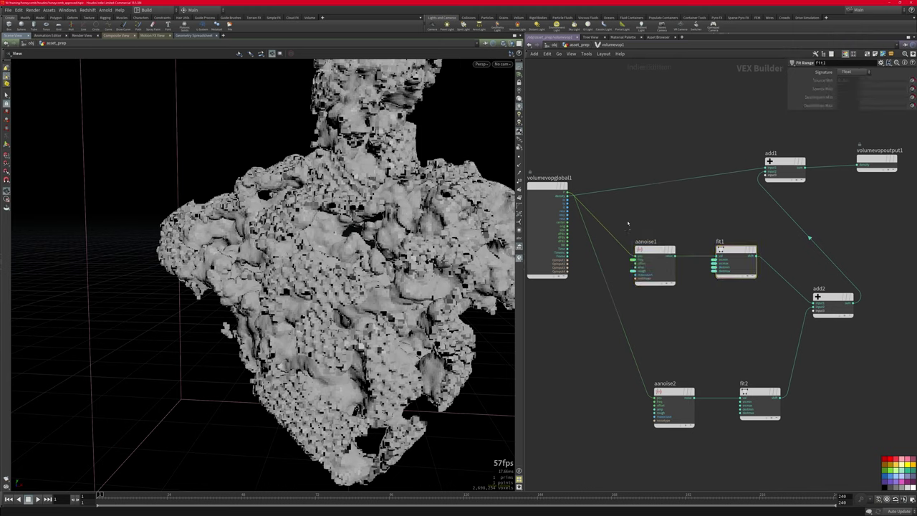
drag(651, 351, 782, 431)
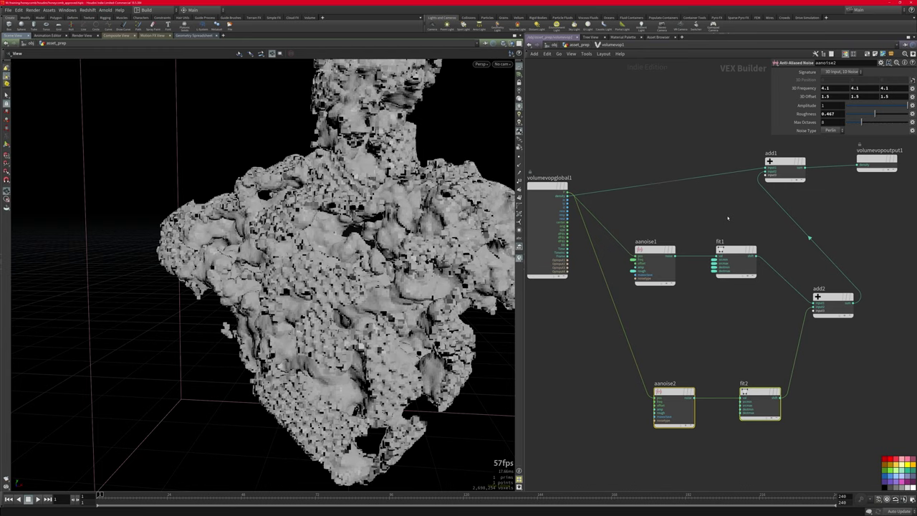
Step: Trace the combined noise through add2 and add1 to volumevopoutput1, and return to the asset_prep network
middle_drag(727, 217, 725, 291)
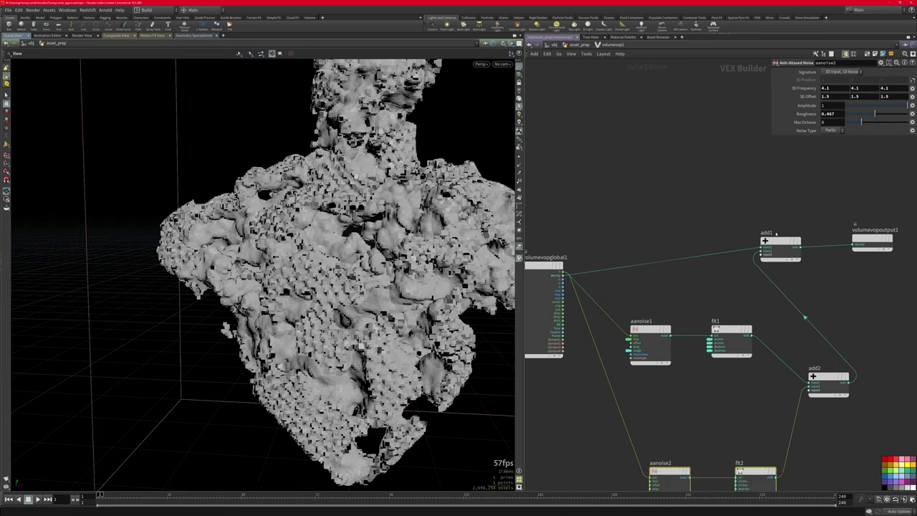
middle_drag(840, 285, 761, 277)
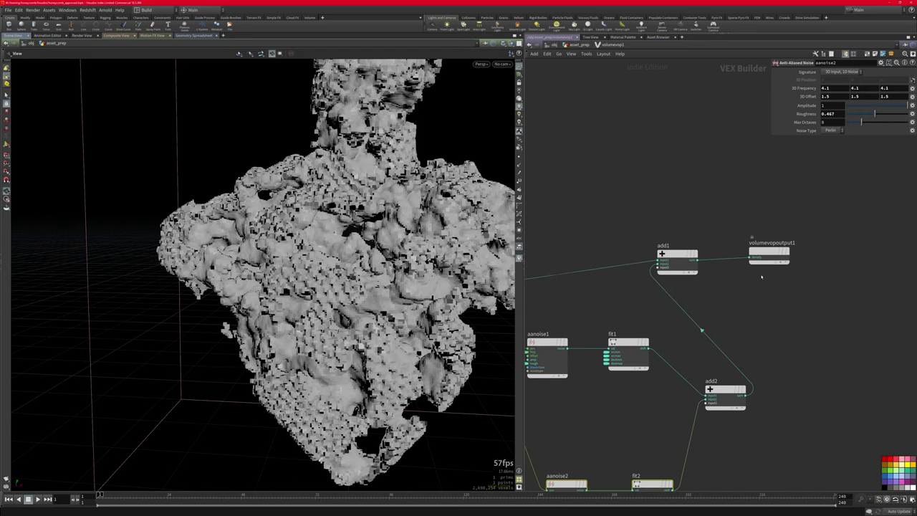
middle_drag(665, 215, 748, 204)
click(721, 207)
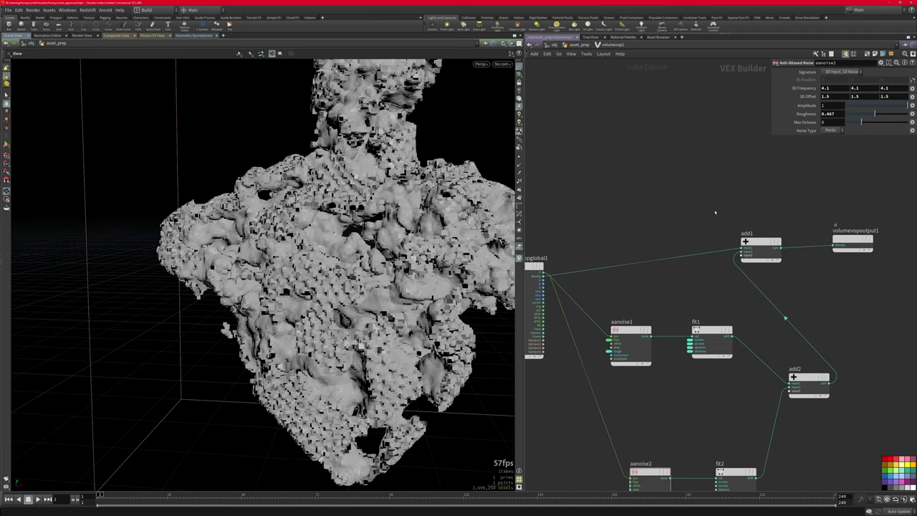
key(u)
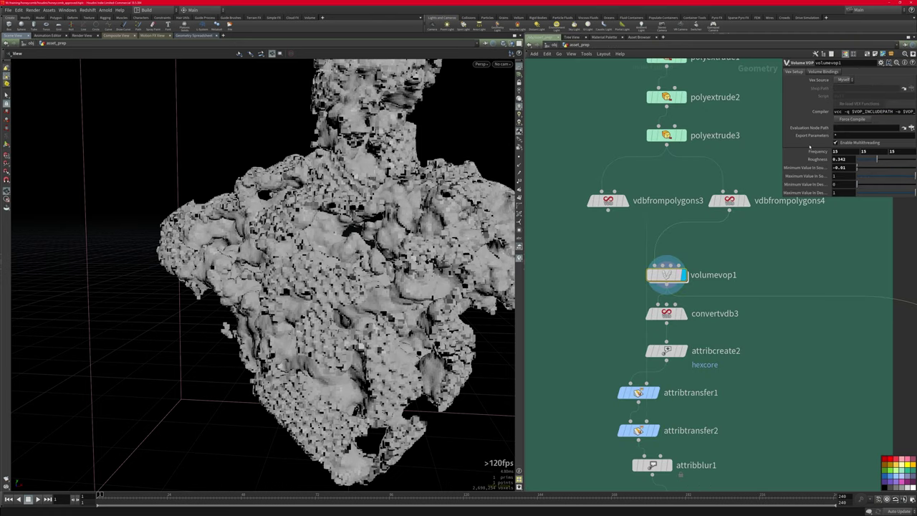
Step: Try different roughness and minimum source values on volumevop1, and undo the changes
middle_drag(817, 153, 824, 161)
mouse_move(877, 159)
mouse_down()
mouse_move(856, 160)
mouse_move(891, 159)
mouse_up()
key(ctrl+z)
key(ctrl+z)
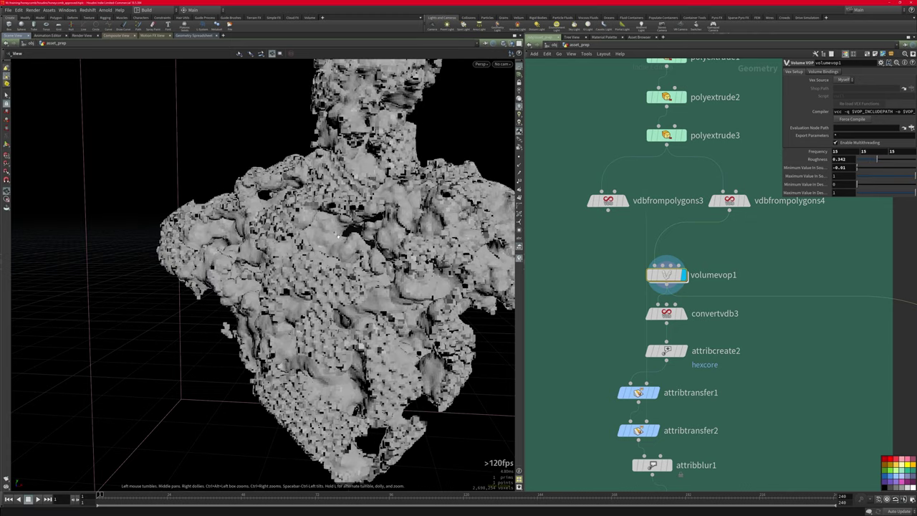
mouse_move(859, 167)
mouse_down()
mouse_move(891, 174)
mouse_move(854, 178)
mouse_up()
key(ctrl+z)
Step: Display convertvdb3 with its parameters, hide the wireframe overlay, and inspect the broken honeycomb polygon surface up close
right_drag(350, 172, 251, 180)
drag(251, 181, 564, 195)
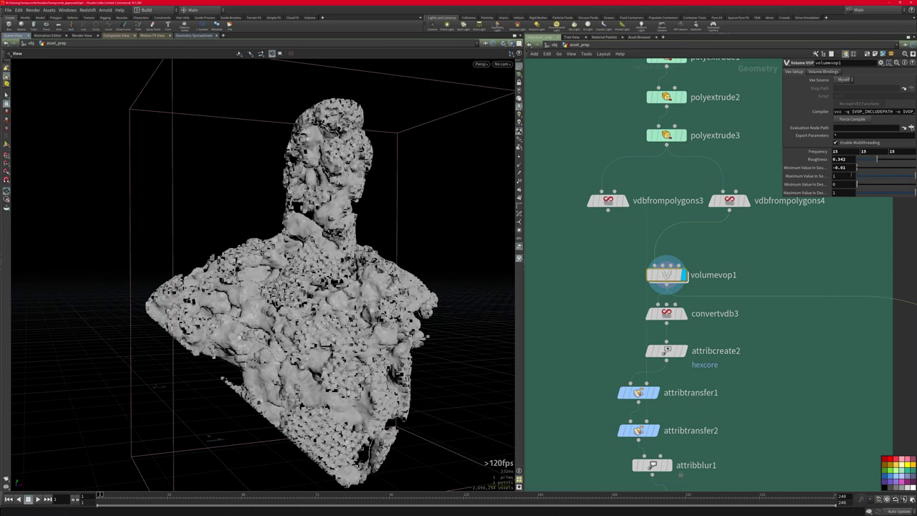
click(684, 313)
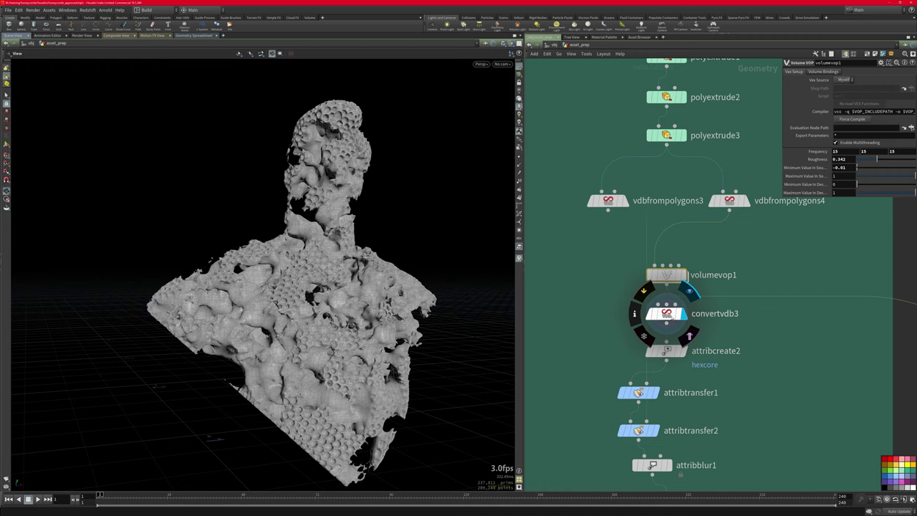
click(666, 313)
key(w)
scroll(394, 304, up, 3)
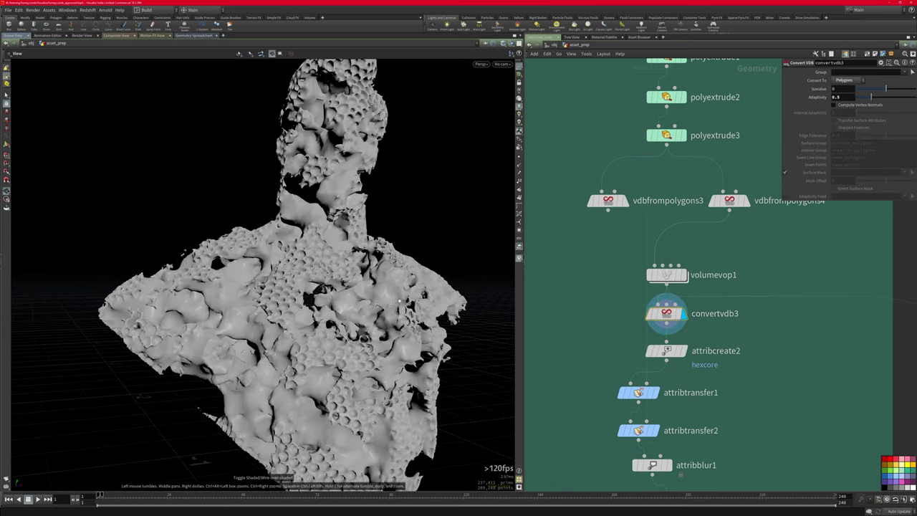
drag(396, 305, 280, 259)
scroll(316, 340, up, 4)
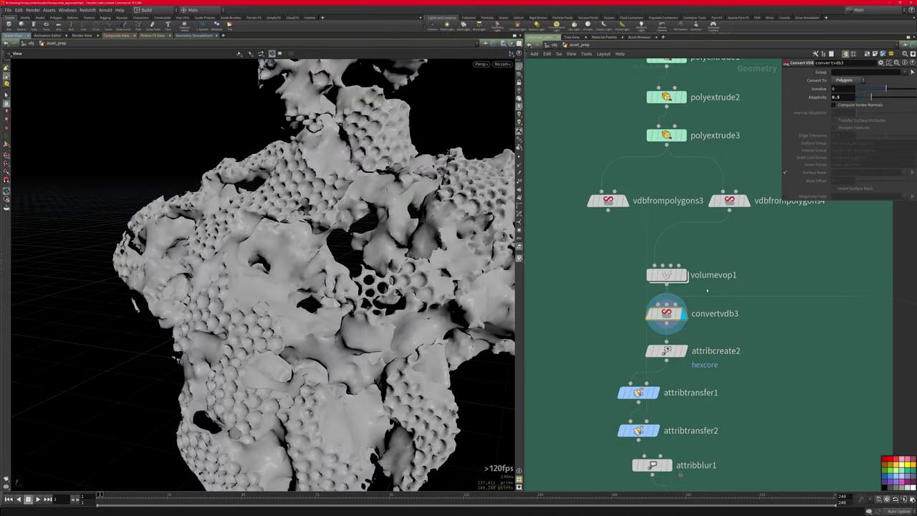
Step: Display attribcreate2 after convertvdb3 and show the parameters of its hexcore attribute
middle_drag(783, 359, 785, 305)
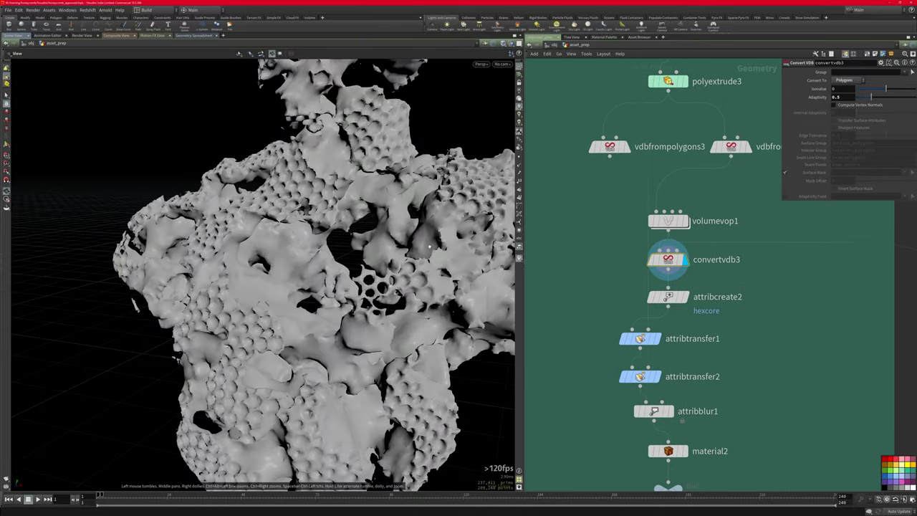
scroll(247, 268, down, 3)
drag(247, 269, 320, 236)
click(669, 296)
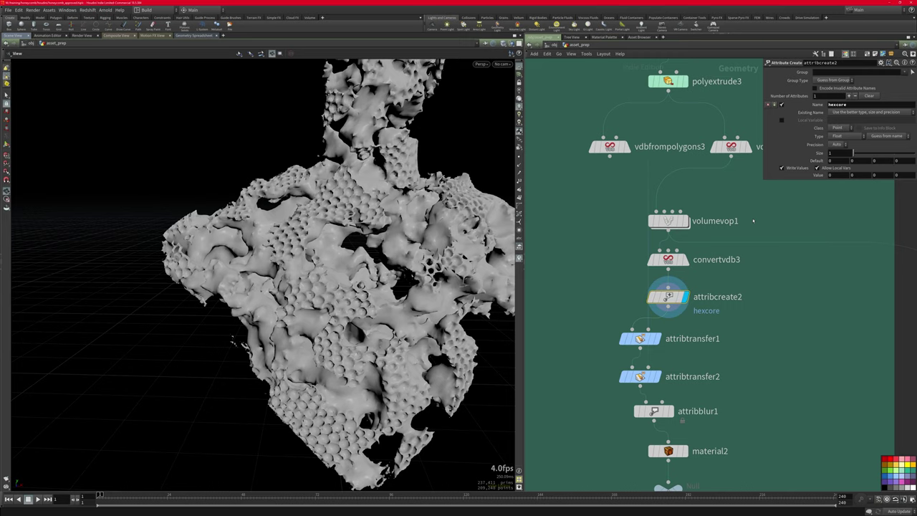
middle_drag(655, 168, 724, 321)
middle_drag(585, 169, 744, 322)
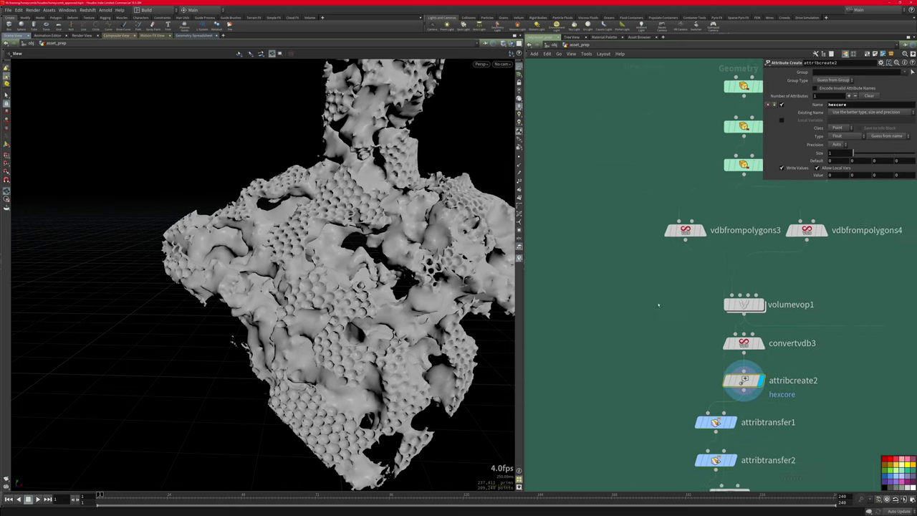
middle_drag(659, 305, 587, 244)
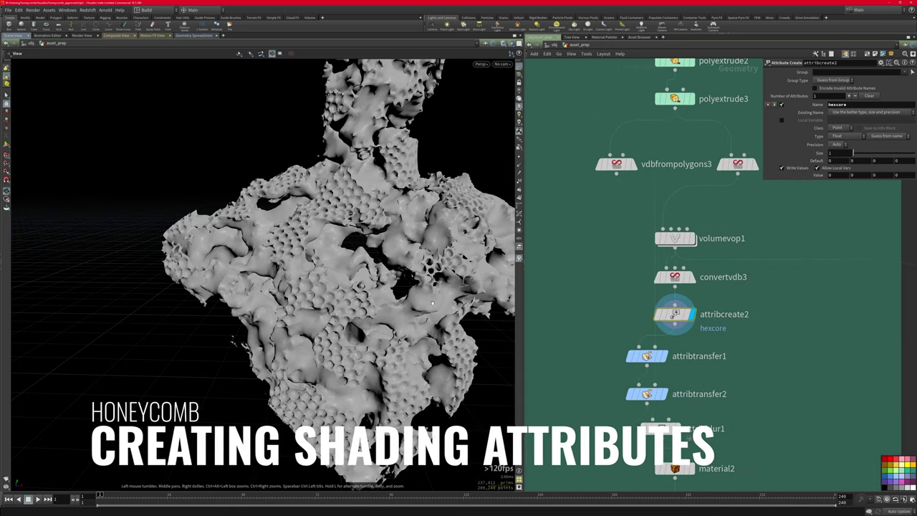
Step: Go back up the network to display divide1, and display MOPs_Explode on its branch
middle_drag(600, 86, 644, 169)
mouse_move(726, 403)
middle_drag(571, 66, 725, 366)
mouse_move(640, 211)
click(643, 188)
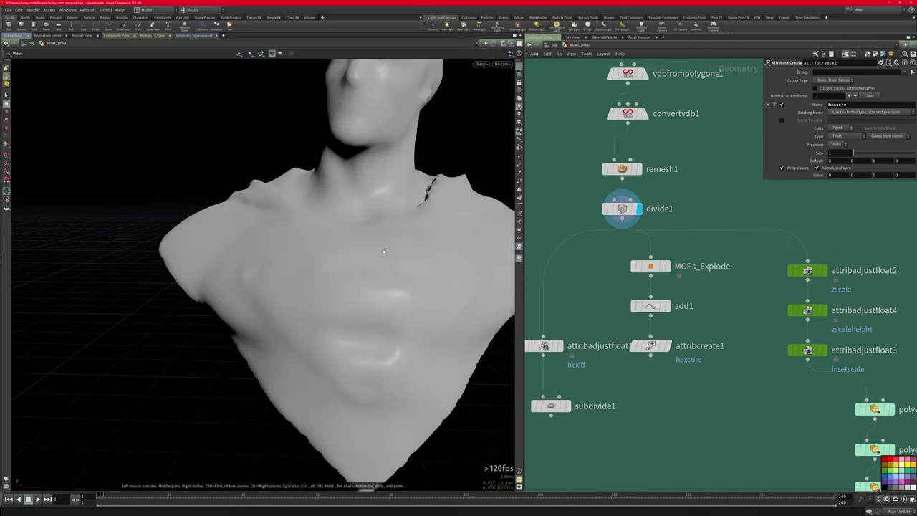
drag(379, 253, 422, 242)
click(671, 245)
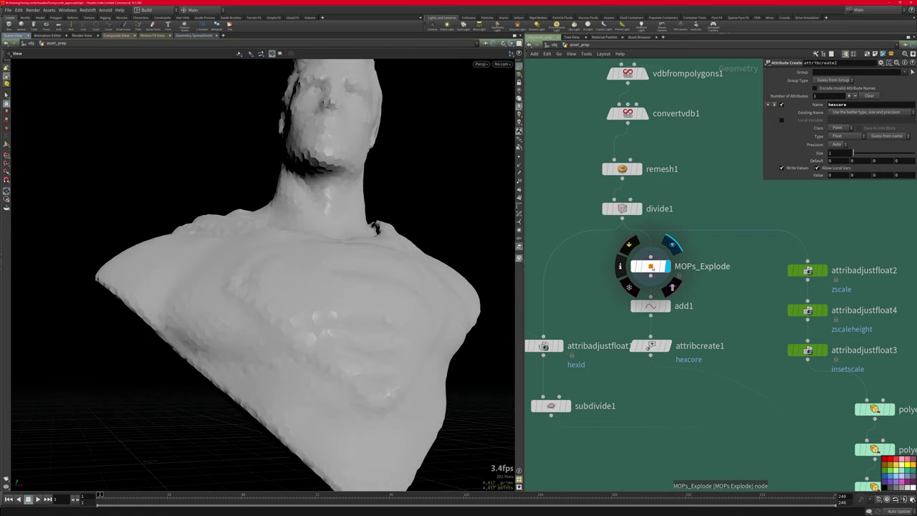
Step: Show the parameters of MOPs_Explode and inspect the bust's exploded hexagon surface up close from different angles
click(653, 266)
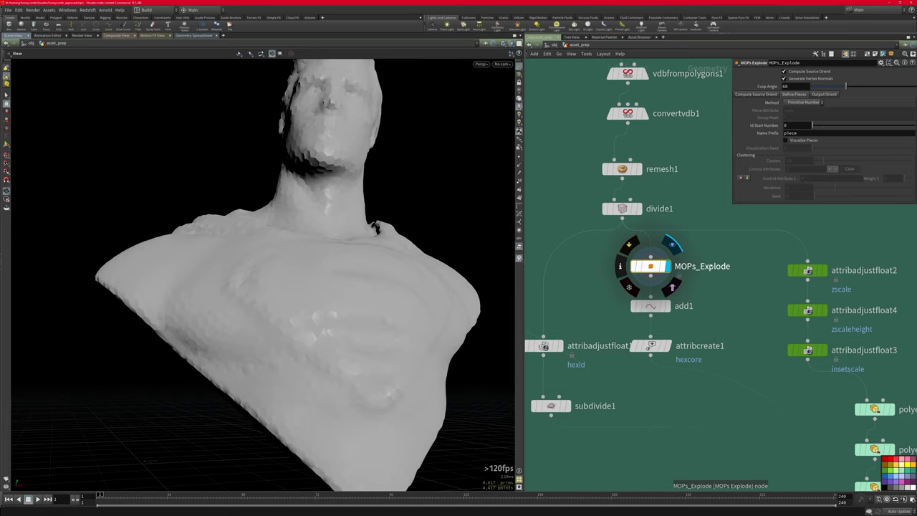
scroll(386, 322, up, 5)
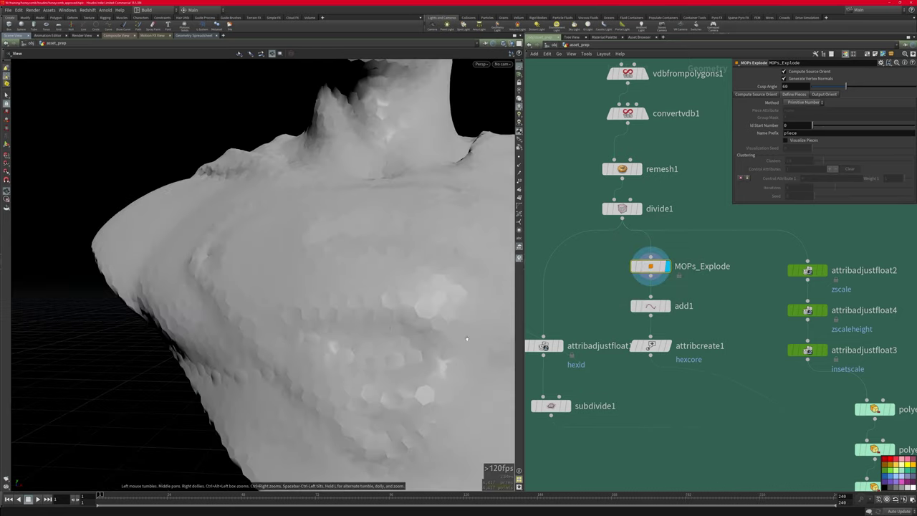
drag(385, 322, 270, 329)
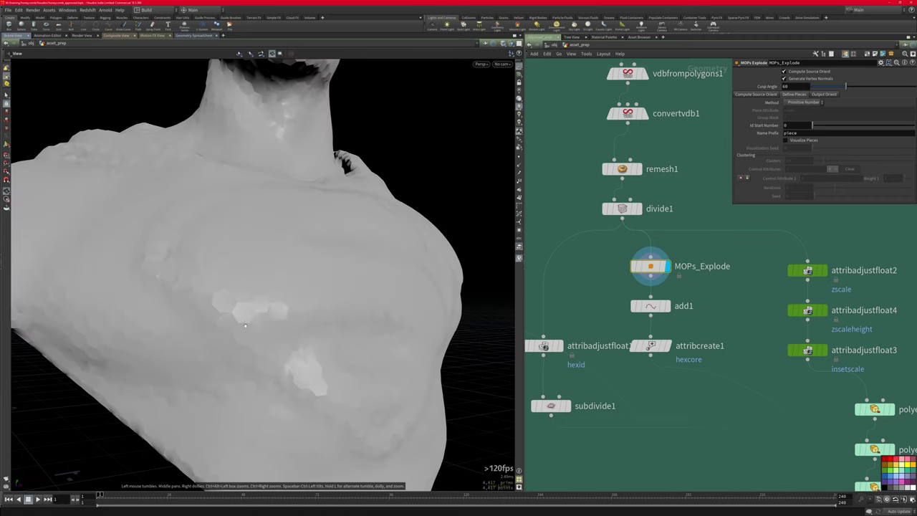
drag(247, 308, 273, 307)
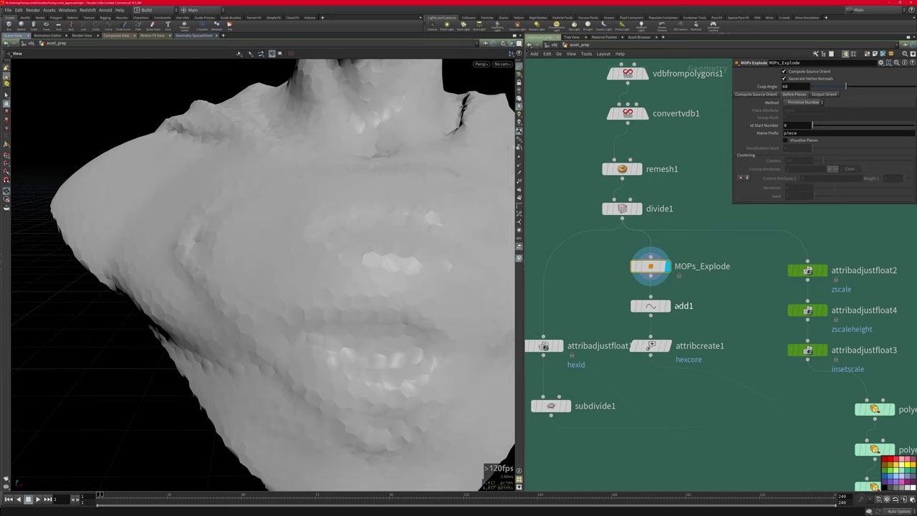
Step: Display add1 with its parameters, and template MOPs_Explode to compare the kept points with the honeycomb cells
click(650, 306)
click(667, 306)
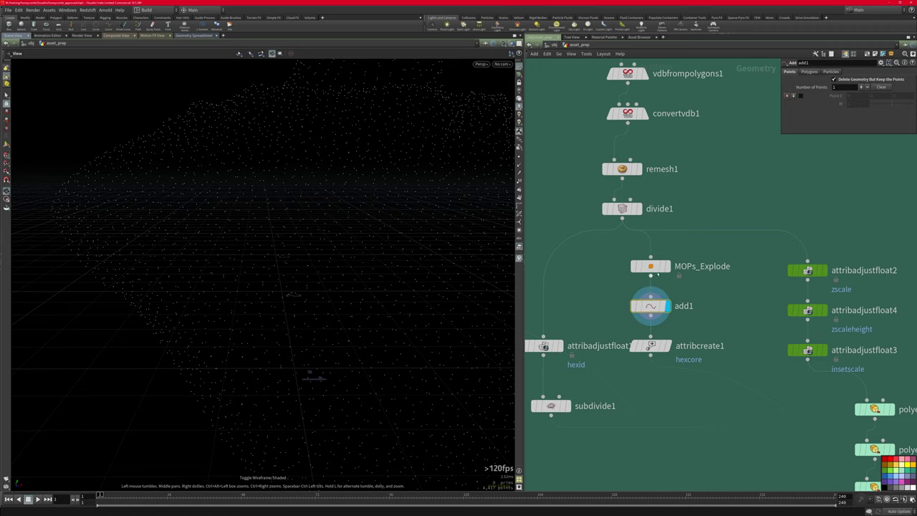
click(663, 266)
drag(476, 262, 392, 271)
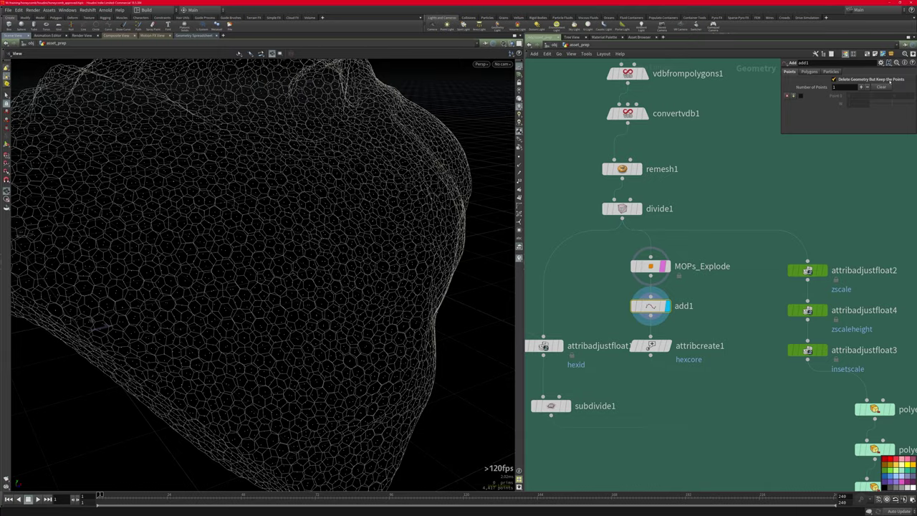
drag(315, 308, 336, 262)
click(667, 267)
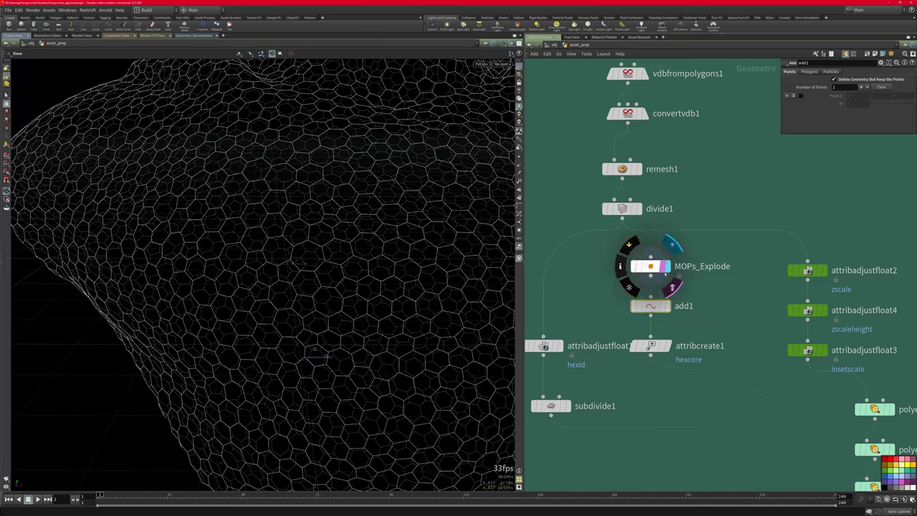
Step: Display attribcreate1 and show its hexcore attribute parameters in an enlarged parameter pane
click(668, 346)
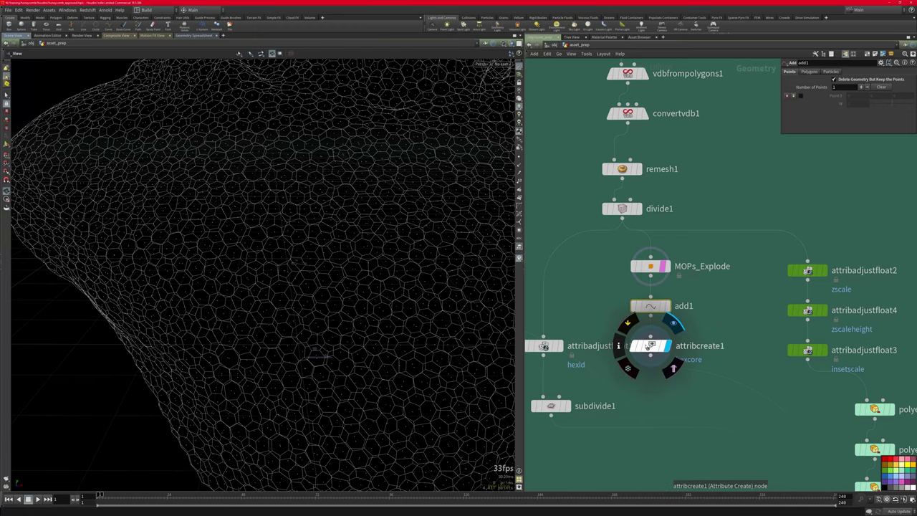
click(649, 347)
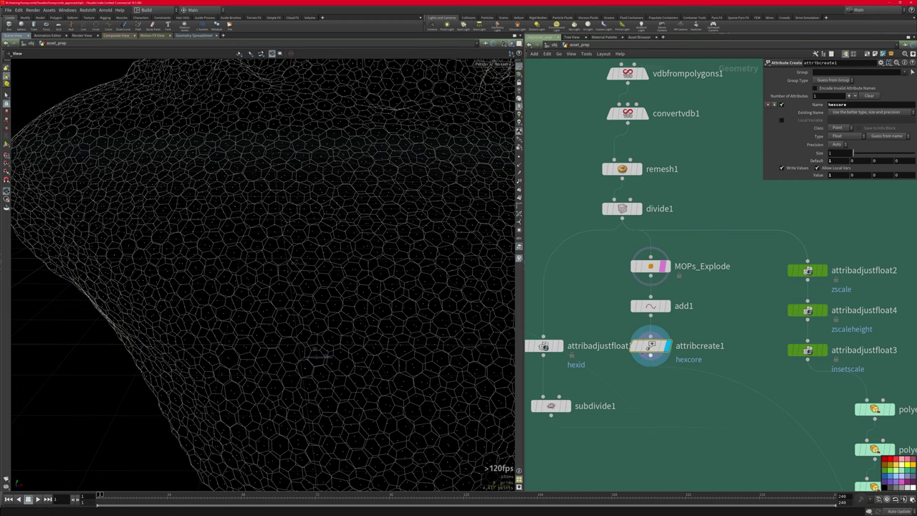
drag(426, 280, 414, 269)
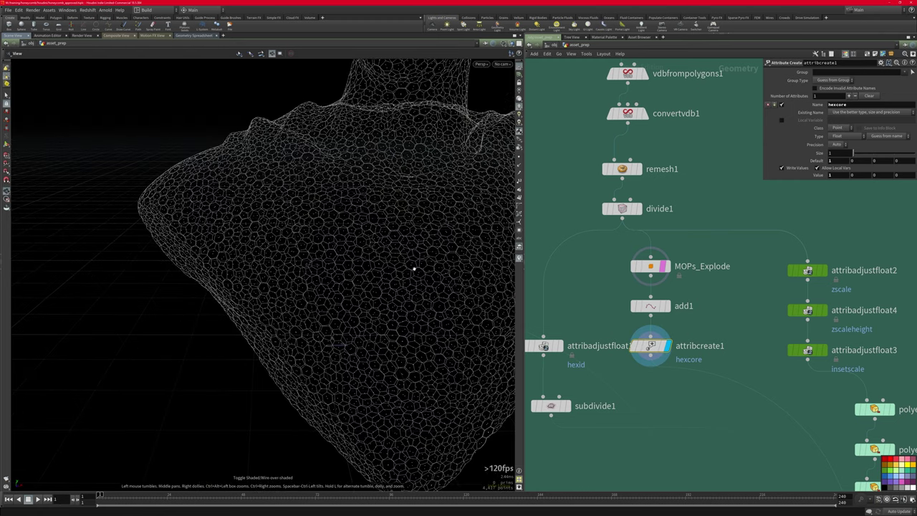
key(w)
drag(762, 181, 734, 235)
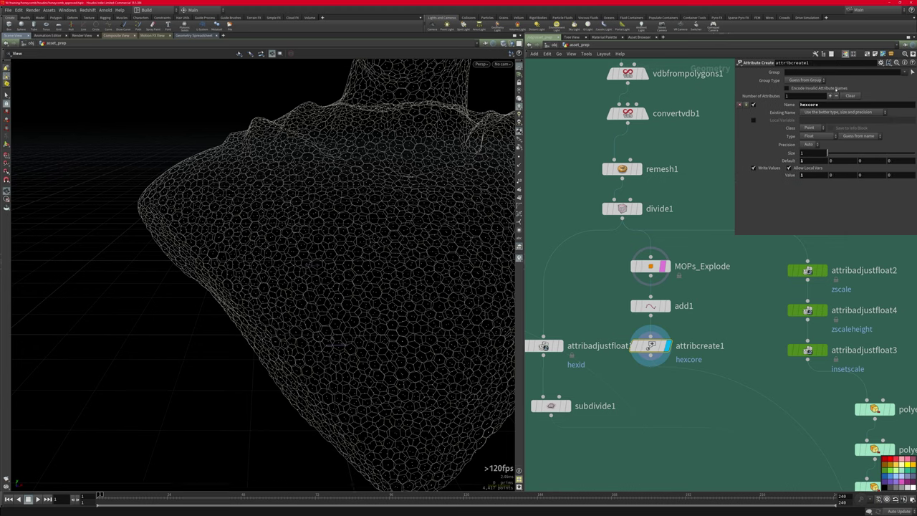
middle_drag(722, 366, 650, 205)
scroll(636, 206, down, 3)
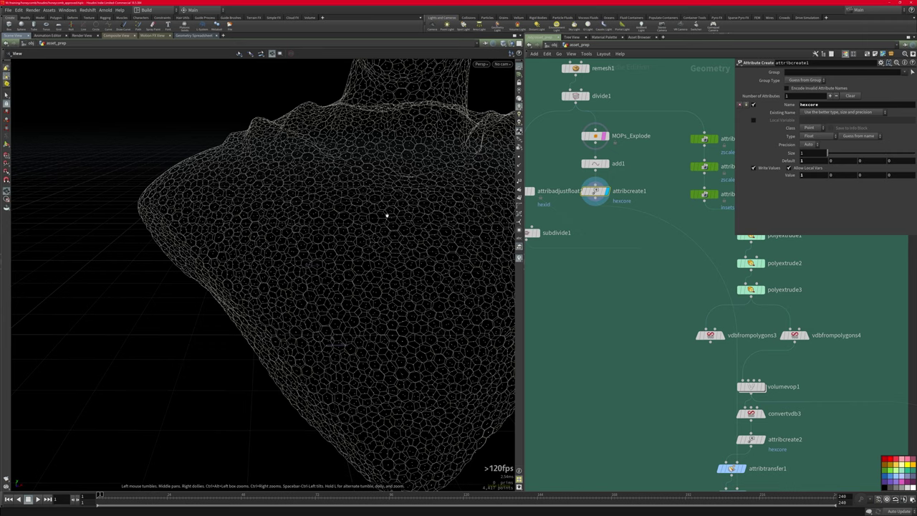
Step: Turn off the MOPs_Explode template and inspect the points of attribcreate1 on their own
drag(338, 199, 385, 218)
key(shift+w)
click(604, 135)
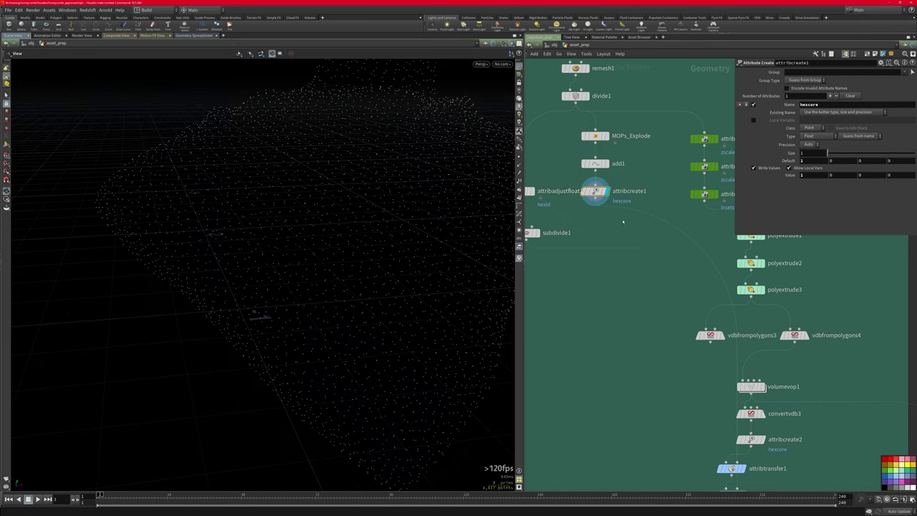
mouse_move(625, 255)
middle_down()
mouse_move(576, 204)
mouse_move(613, 248)
middle_up()
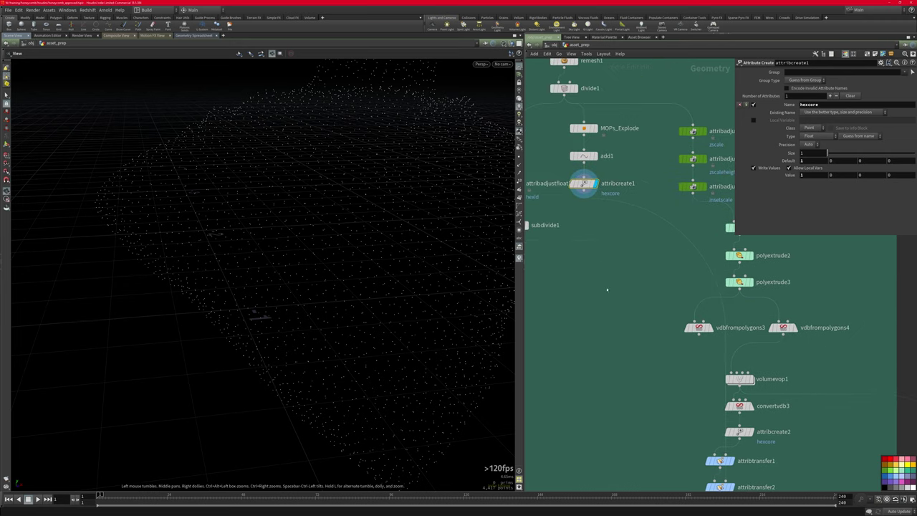
Step: Show attribtransfer1's conditions, display attribtransfer2 shaded with its parameters, and visualize the hexcore attribute on the bust
middle_drag(716, 449, 661, 323)
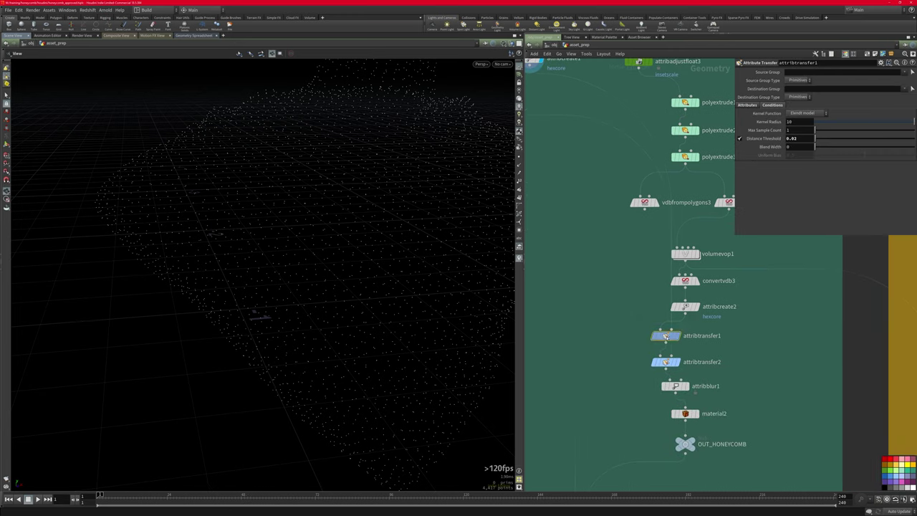
click(665, 335)
key(shift+w)
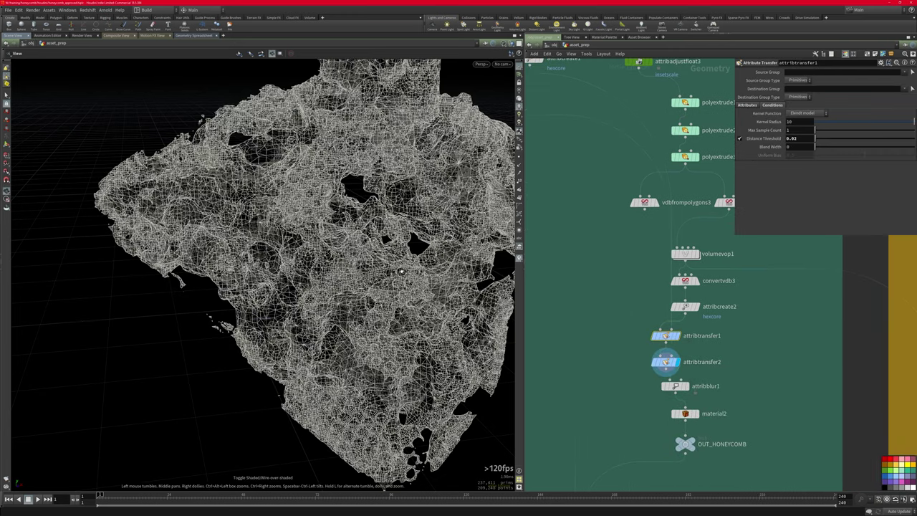
key(w)
click(665, 362)
middle_click(665, 362)
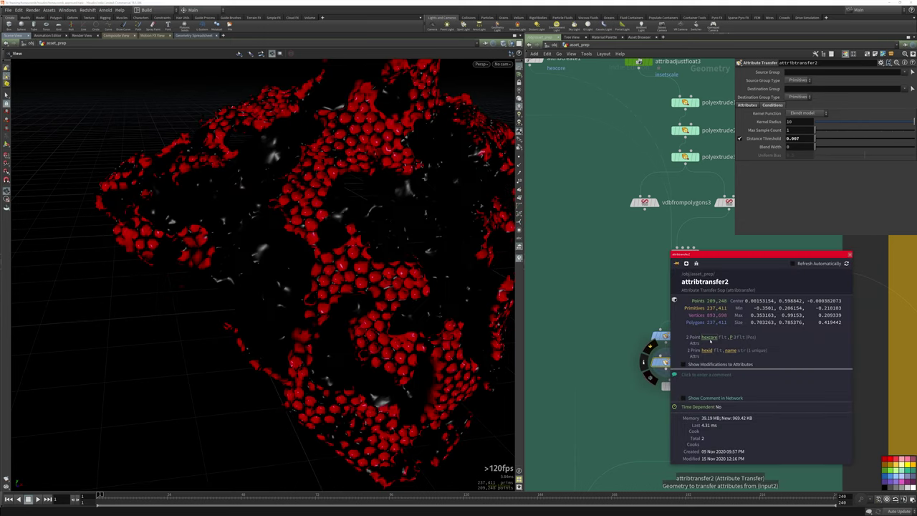
click(851, 253)
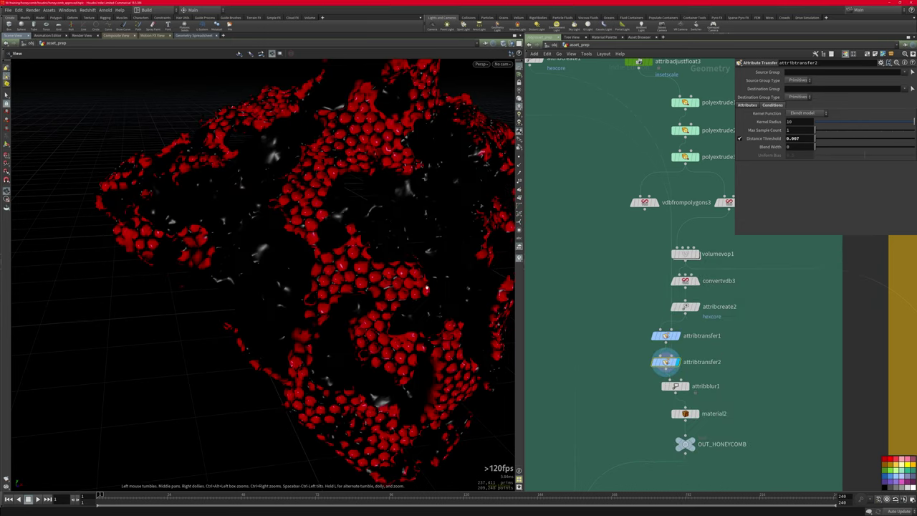
Step: Examine the hexcore visualization on the bust up close and as a whole, and review attribcreate1's hexcore parameters
drag(361, 256, 392, 284)
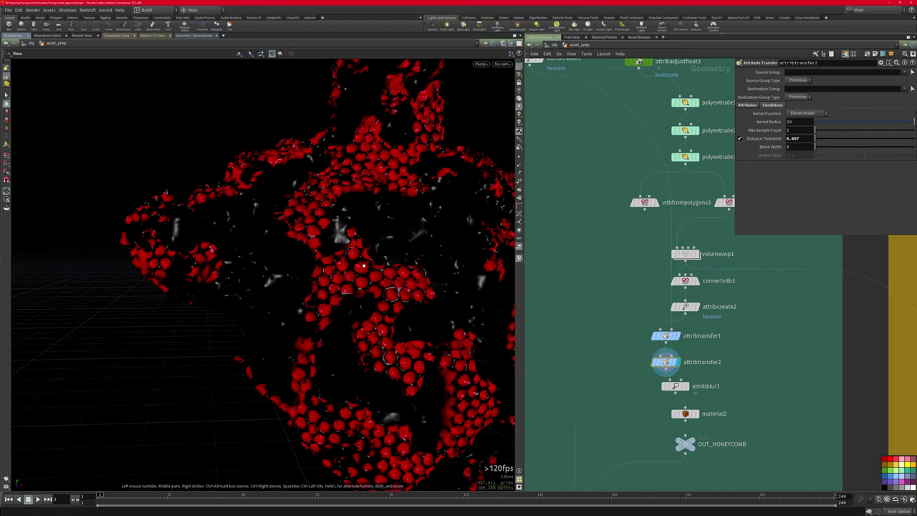
middle_drag(372, 149, 422, 261)
scroll(464, 268, up, 2)
middle_drag(552, 66, 639, 239)
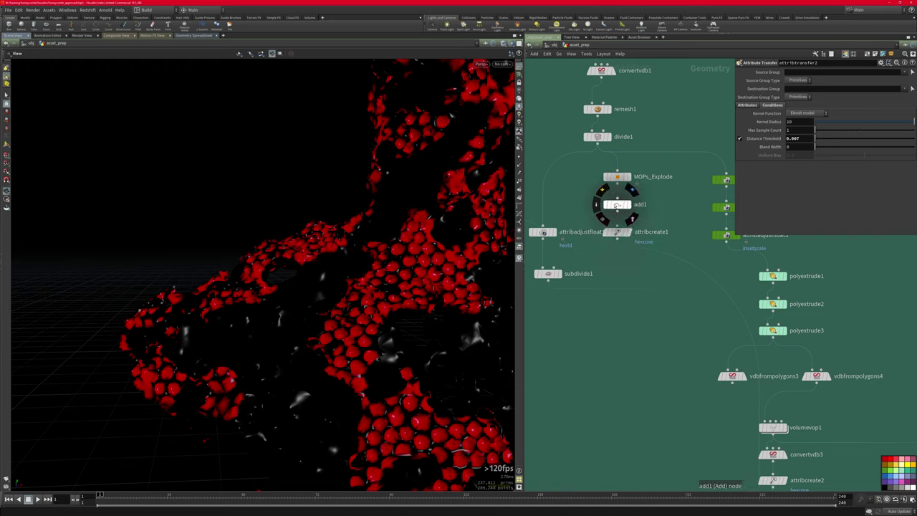
click(617, 232)
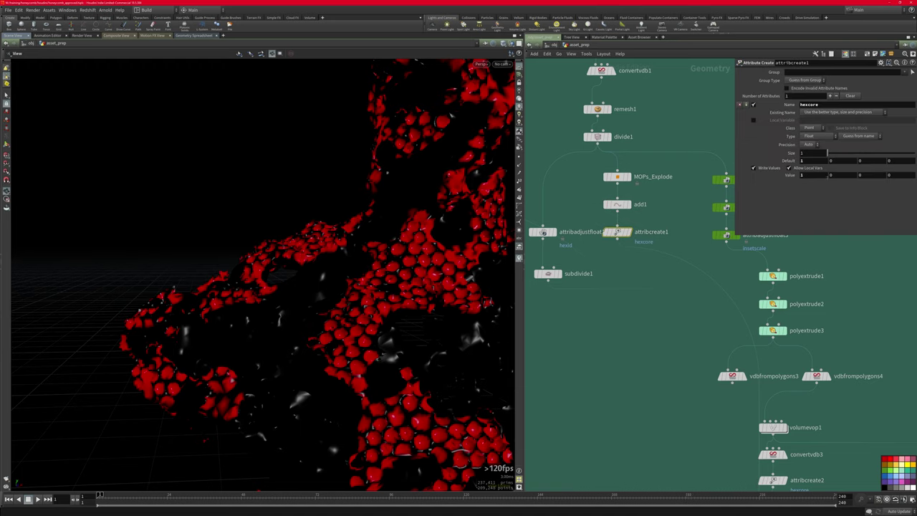
middle_drag(727, 465, 628, 309)
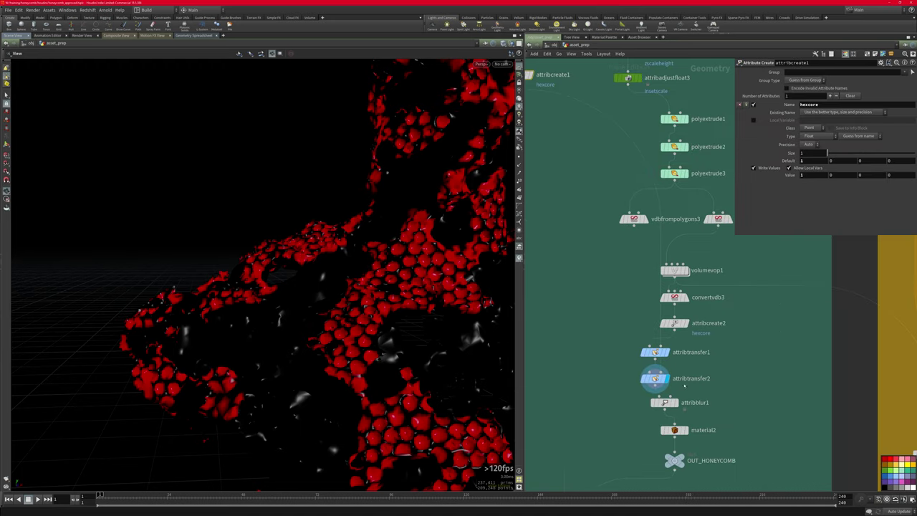
right_drag(416, 222, 113, 200)
middle_drag(412, 240, 298, 245)
drag(299, 245, 243, 243)
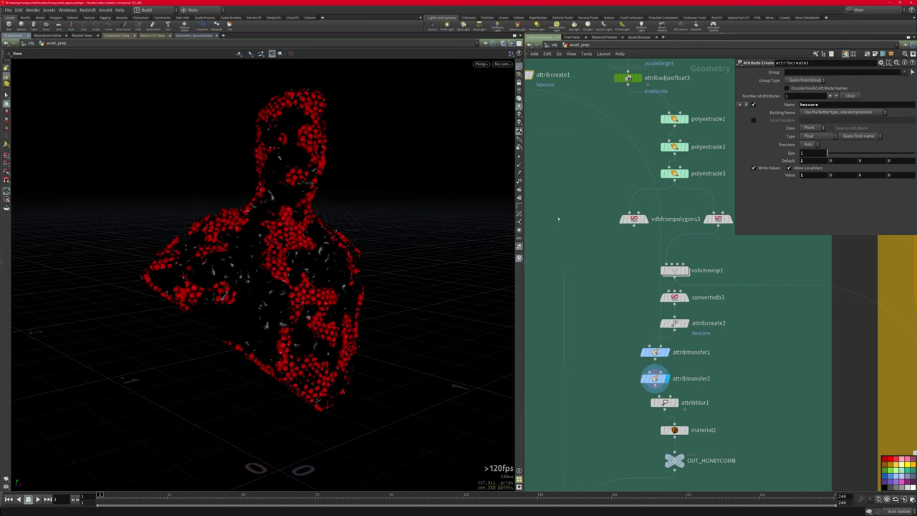
Step: Display attribadjustfloat1 with its parameters and visualize its random hexid primitive attribute on the bust
middle_drag(557, 218, 686, 366)
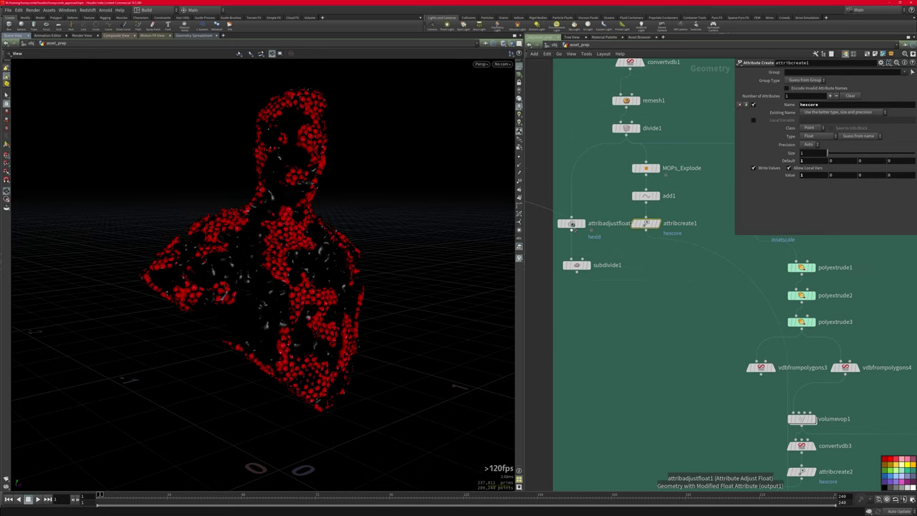
click(637, 128)
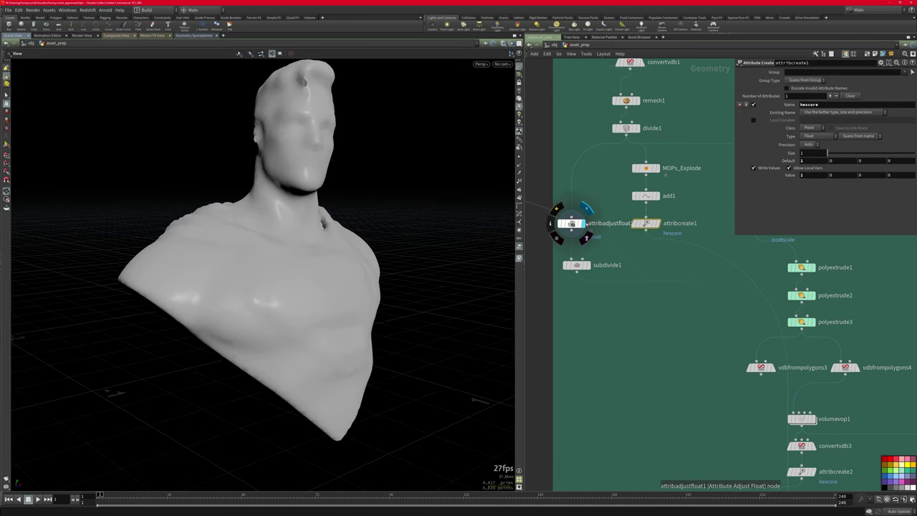
click(571, 223)
click(571, 223)
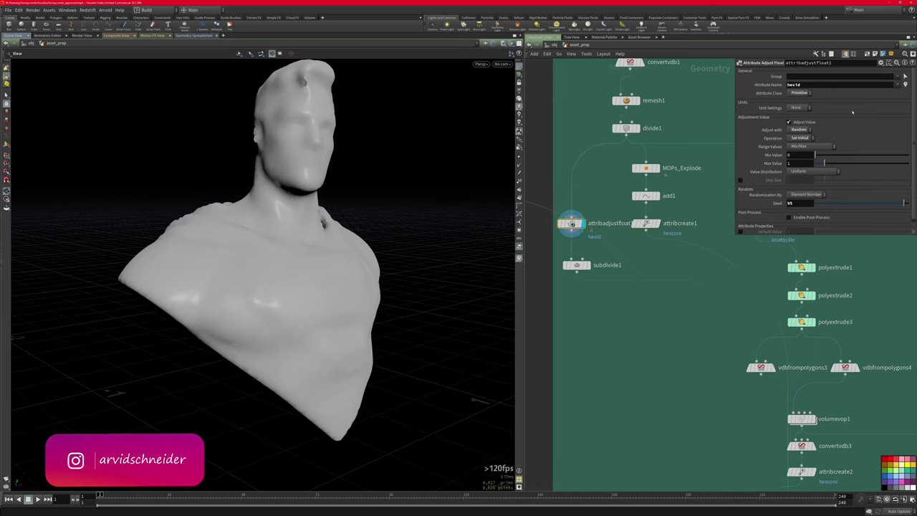
drag(415, 225, 384, 259)
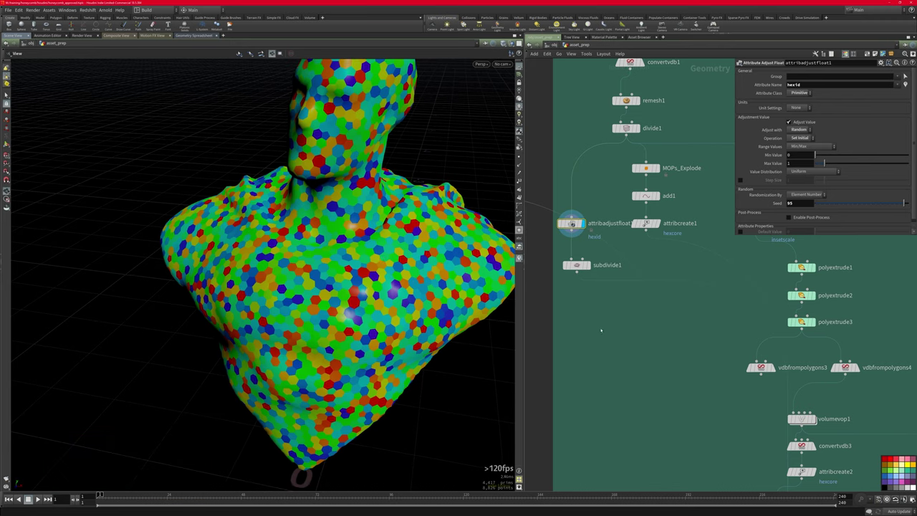
Step: Display subdivide1 with its parameters and inspect the subdivided cells up close with the wireframe overlay
click(587, 265)
click(577, 265)
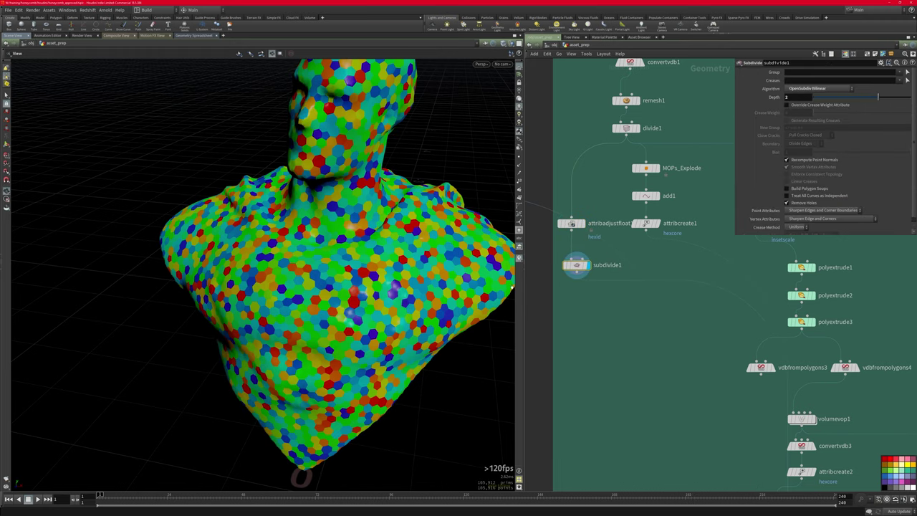
right_drag(447, 299, 408, 355)
key(shift+w)
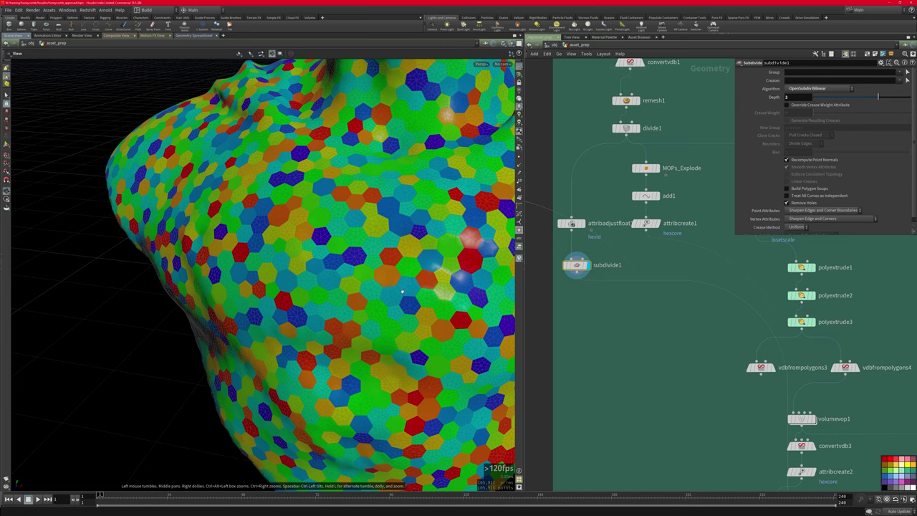
Step: Display attribtransfer2 with its parameters and inspect the hexid colours transferred onto the broken honeycomb
middle_drag(559, 202, 602, 164)
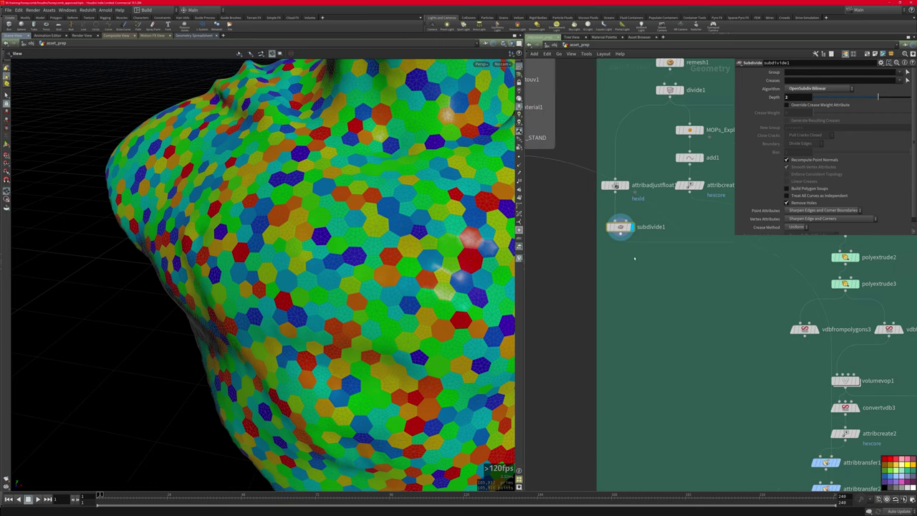
middle_drag(694, 314, 530, 186)
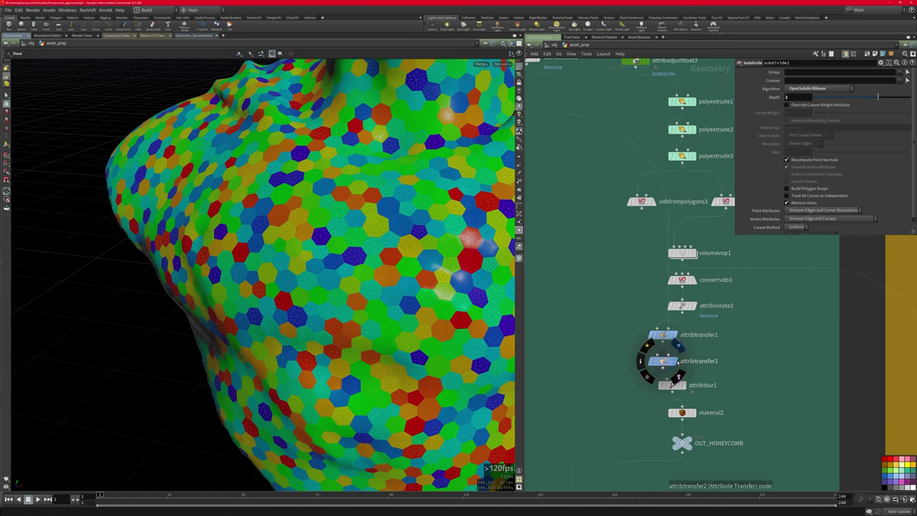
click(675, 361)
click(663, 362)
scroll(311, 277, down, 3)
drag(311, 277, 370, 291)
scroll(369, 292, up, 4)
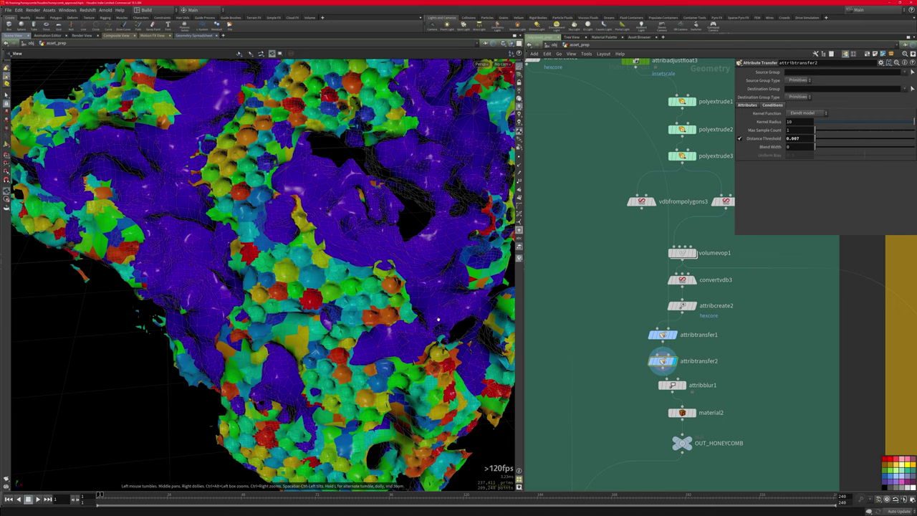
Step: Hide the wireframe overlay and examine the hexid-coloured cells up close
scroll(439, 317, down, 4)
scroll(390, 261, up, 8)
mouse_move(369, 247)
mouse_down()
mouse_move(390, 262)
mouse_move(345, 195)
mouse_move(376, 247)
mouse_up()
key(shift+w)
Step: Set the voxel size of vdbfrompolygons3 to 0.00075
middle_drag(636, 228, 556, 302)
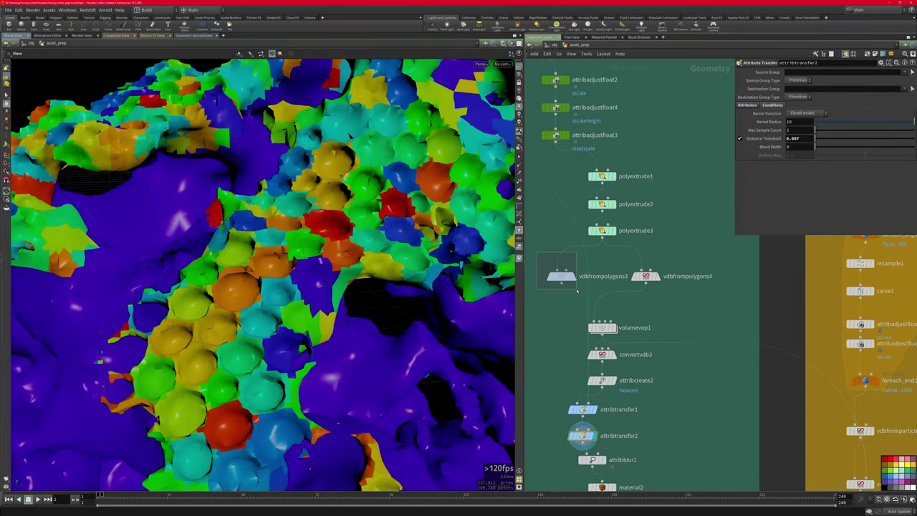
click(560, 276)
middle_drag(561, 387, 569, 321)
click(573, 242)
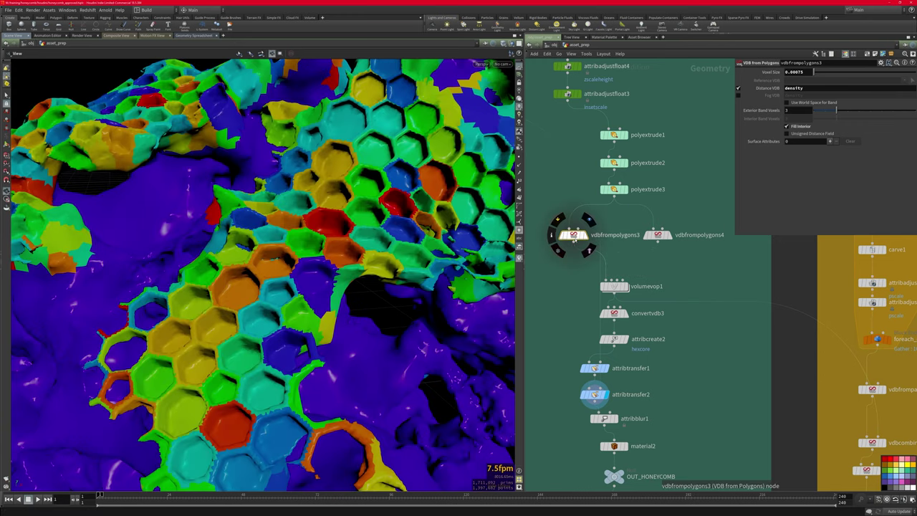
Step: Examine the recomputed honeycomb across the whole bust, and bring attribblur1 at the end of the network into view
drag(450, 253, 423, 322)
right_drag(422, 322, 301, 330)
drag(300, 329, 276, 274)
right_drag(276, 274, 337, 260)
drag(337, 260, 376, 260)
middle_drag(626, 432, 623, 322)
scroll(623, 322, up, 2)
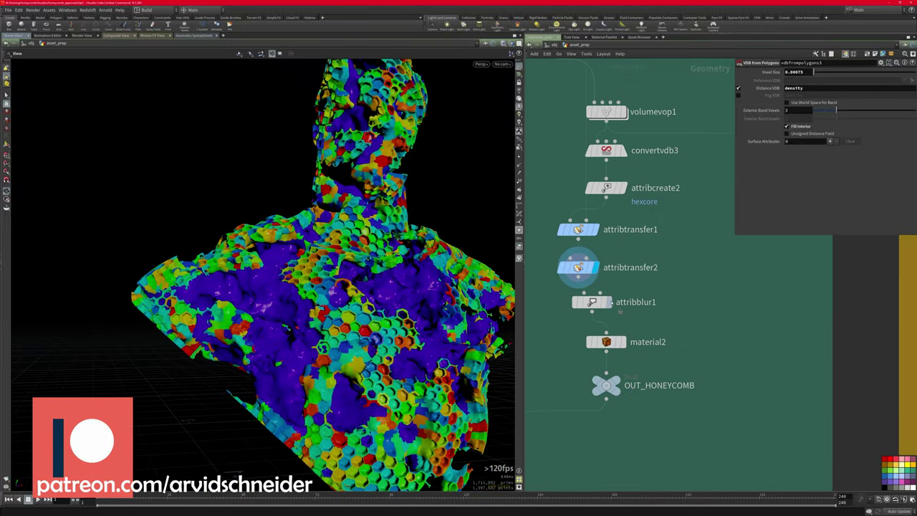
Step: Display attribblur1 with its parameters and visualise the blurred hexcore attribute from its node info
mouse_move(612, 302)
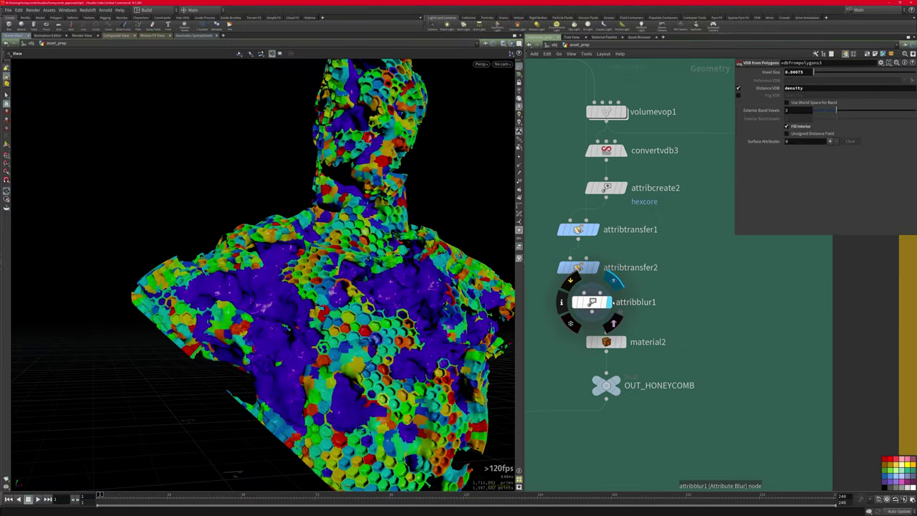
click(591, 301)
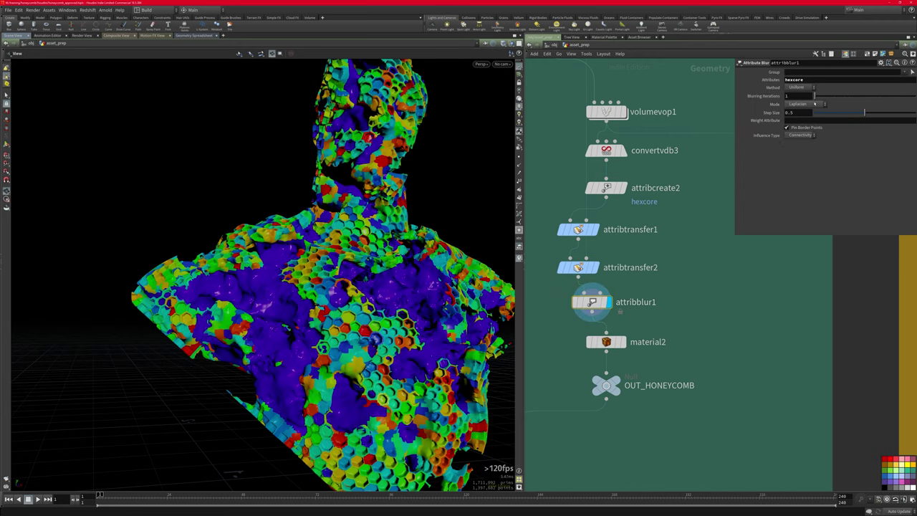
middle_click(592, 302)
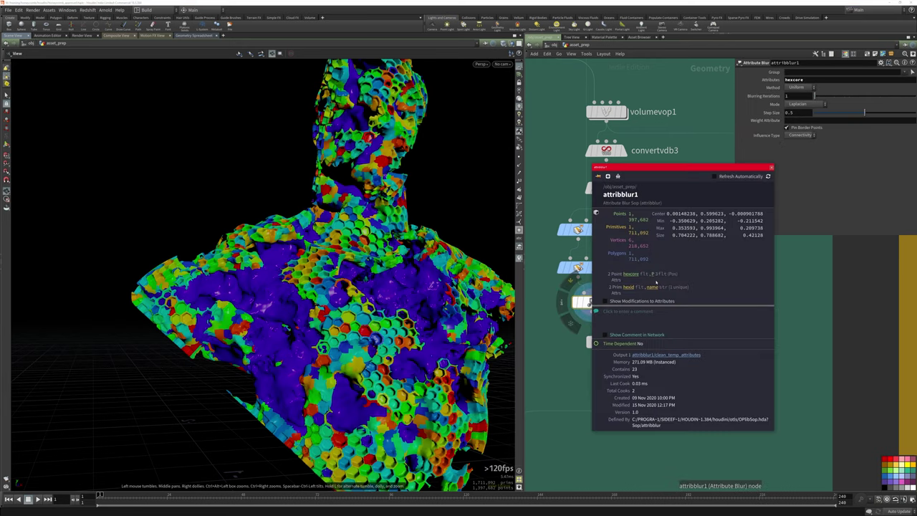
click(631, 274)
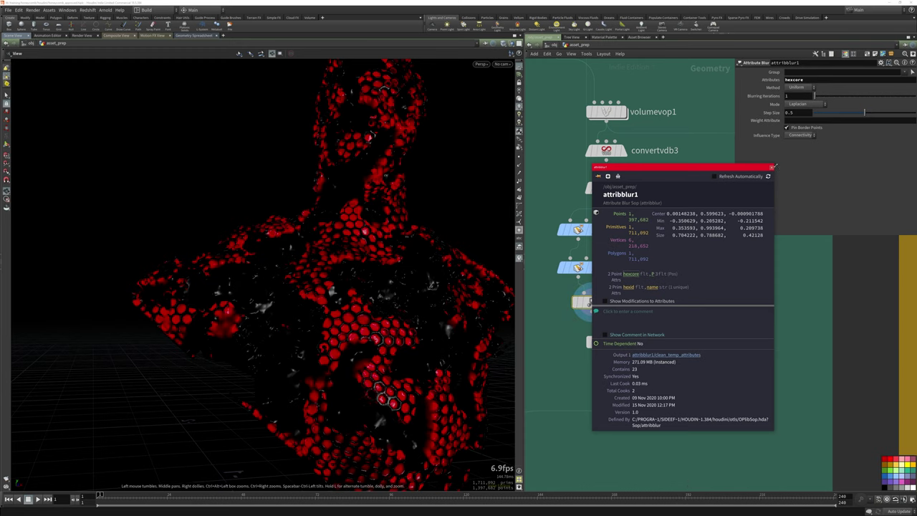
click(772, 167)
Step: Compare hexcore on attribtransfer2 and attribblur1 up close, with and without the wireframe display
click(596, 268)
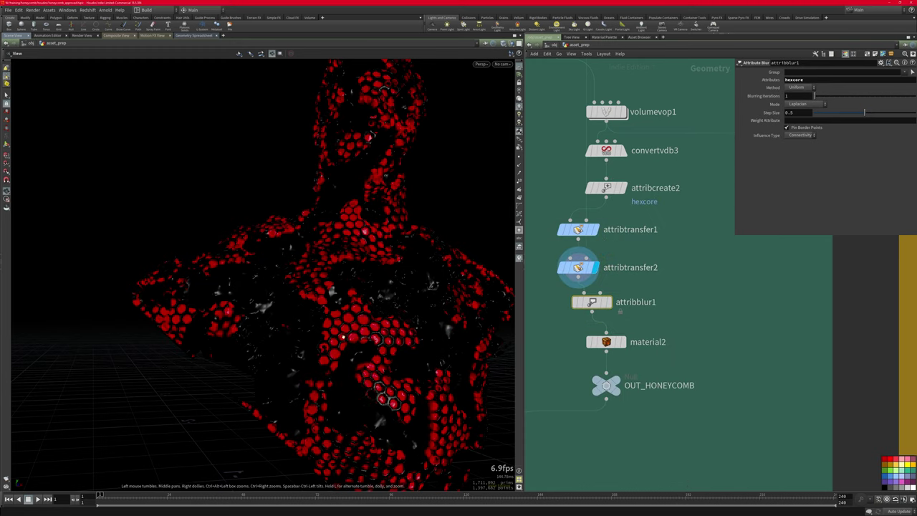
scroll(345, 338, up, 5)
drag(346, 338, 363, 293)
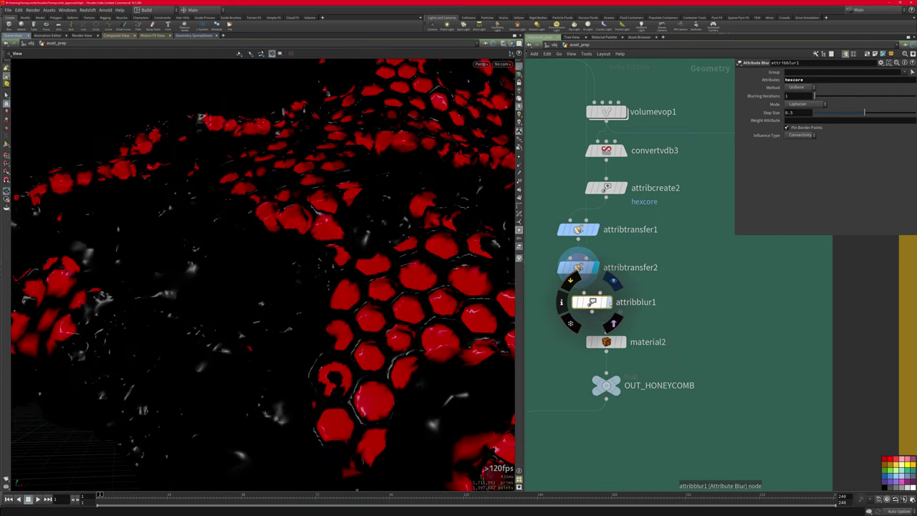
click(608, 301)
drag(287, 190, 426, 272)
key(shift+w)
key(w)
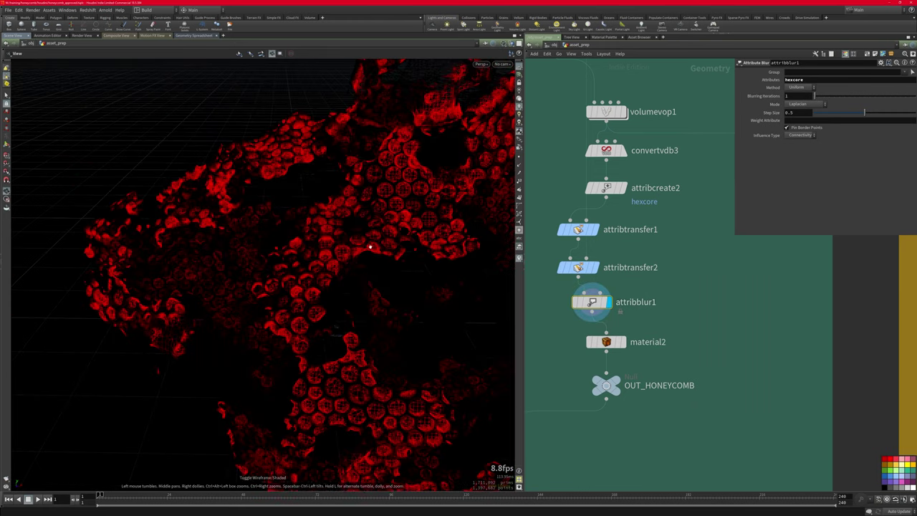
Step: Turn off the hexcore visualisation on attribblur1 and show the honeycomb shaded with its wireframe overlay
middle_click(577, 307)
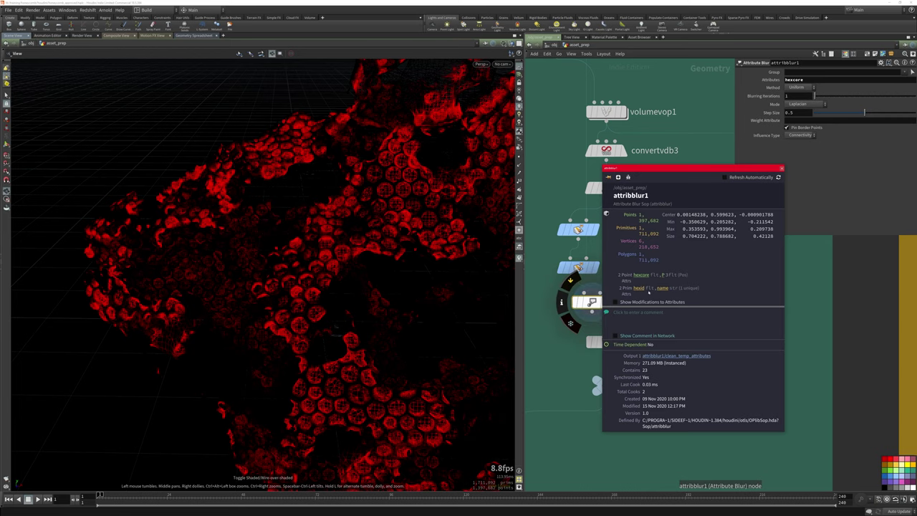
key(shift+w)
key(shift+w)
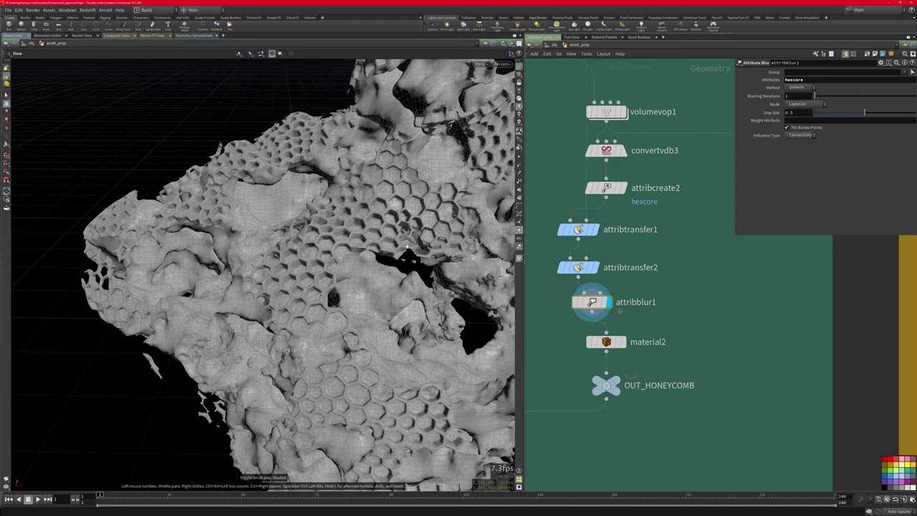
Step: Show the parameters of material2 with the /stage/materiallibrary1/honeycomb assignment, and look over the whole honeycomb bust
click(620, 344)
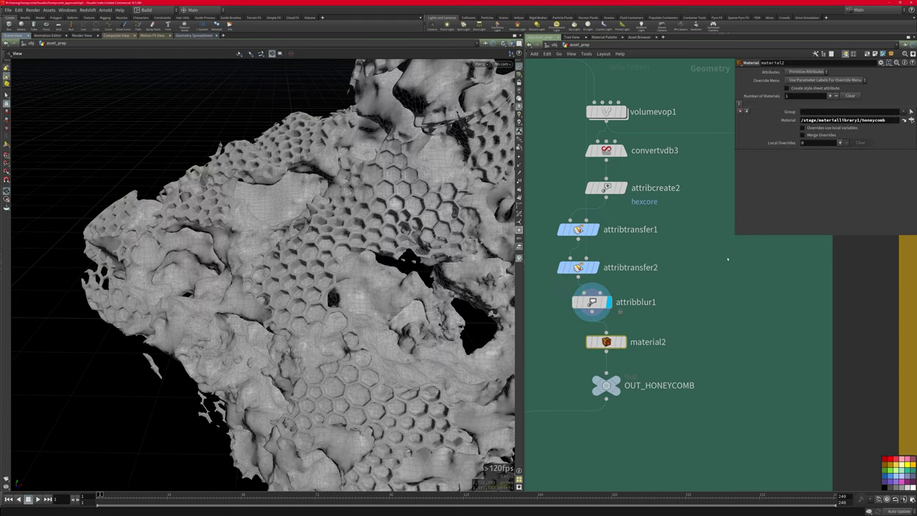
drag(889, 121, 799, 120)
click(734, 326)
scroll(653, 318, down, 5)
scroll(420, 227, down, 5)
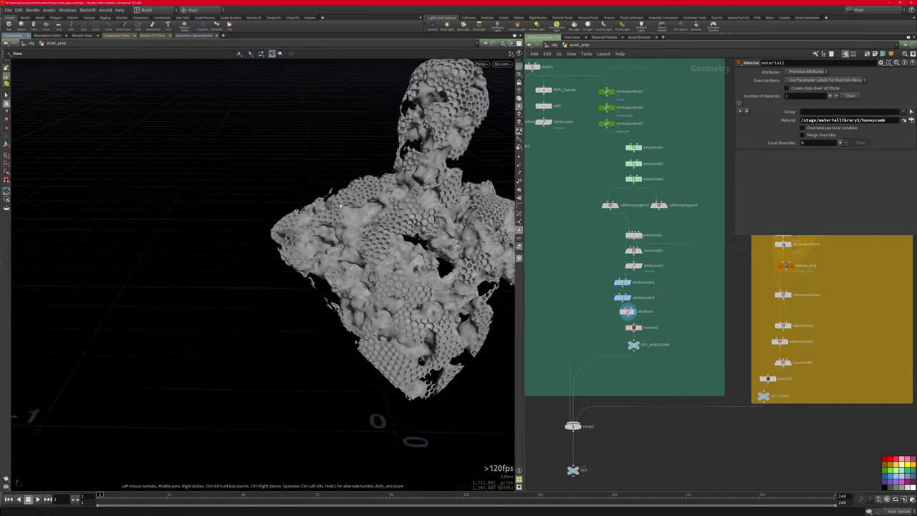
drag(329, 223, 376, 309)
key(space+f)
scroll(222, 301, up, 4)
drag(229, 304, 165, 312)
middle_drag(672, 281, 664, 347)
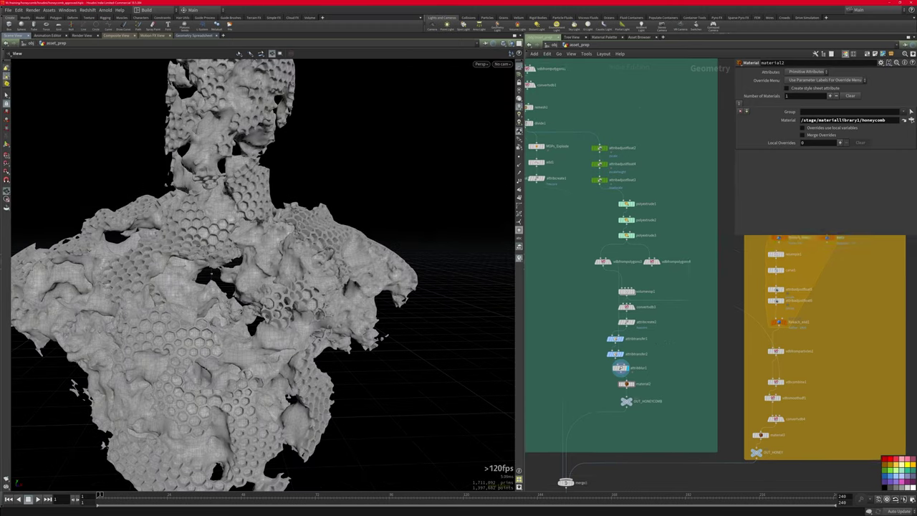
Step: Go to the HONEY network box and display object_merge1 with its parameters
scroll(631, 311, down, 4)
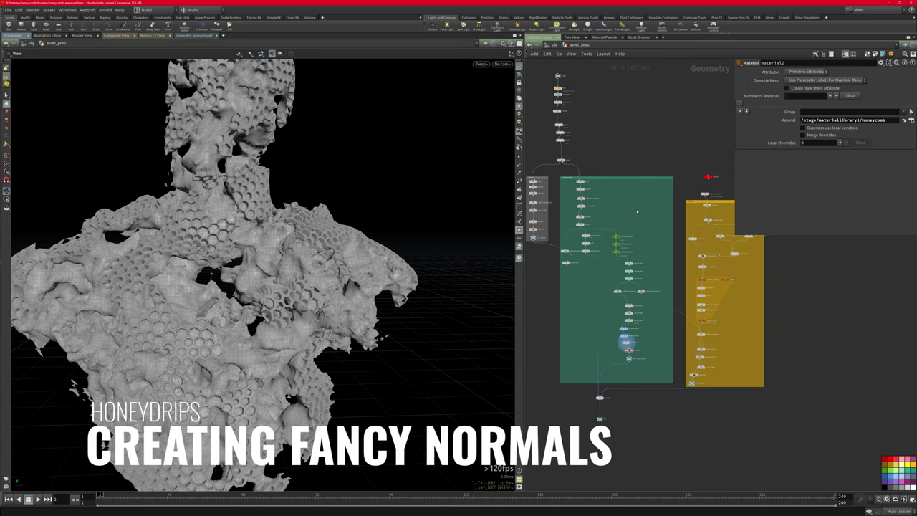
middle_drag(689, 208, 581, 260)
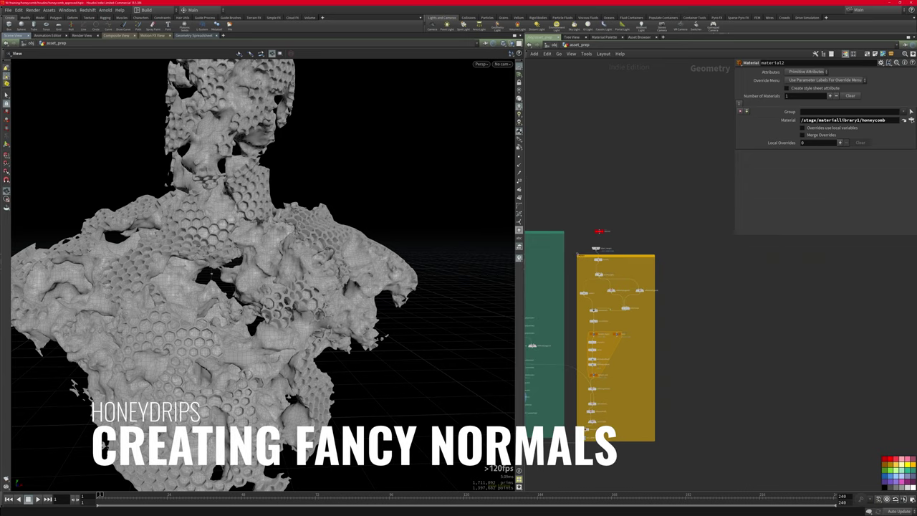
scroll(579, 255, up, 4)
click(633, 240)
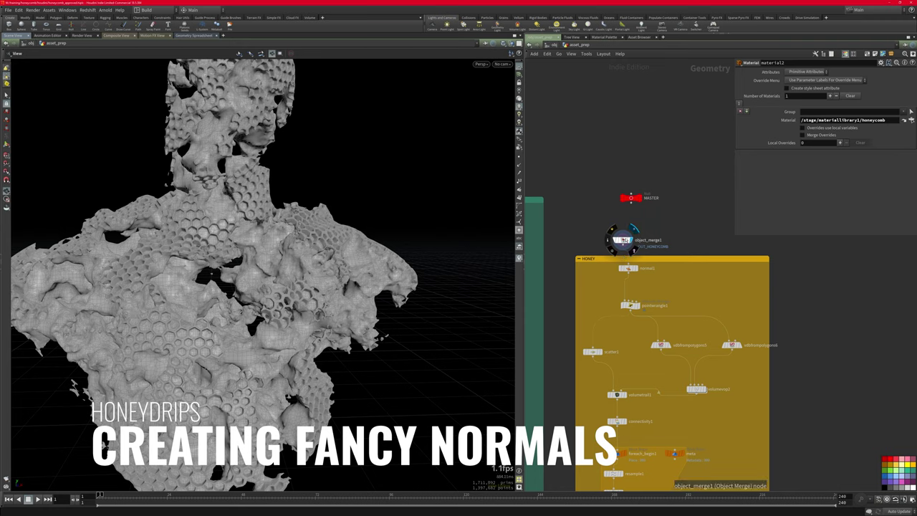
click(622, 240)
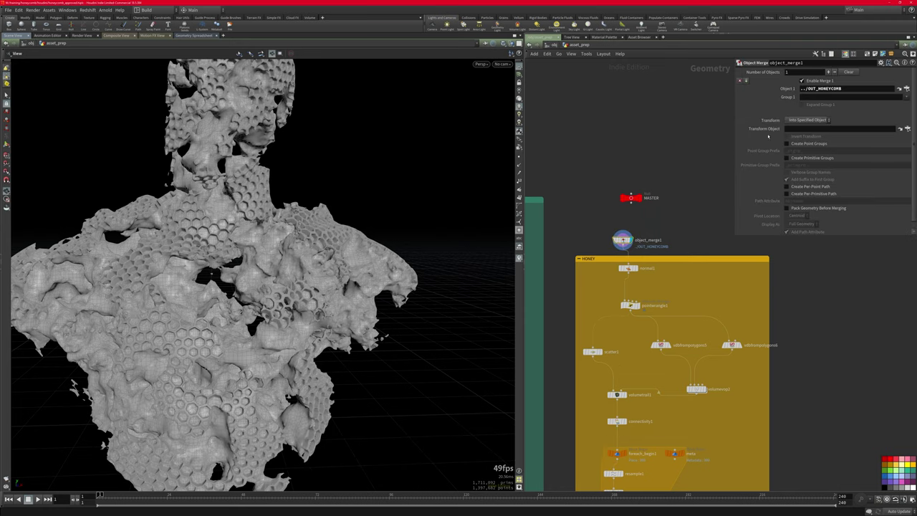
Step: Trace object_merge1's ../OUT_HONEYCOMB source back to the end of the honeycomb network, and return to the HONEY box
middle_drag(544, 437, 686, 342)
scroll(657, 362, up, 2)
middle_drag(609, 465, 674, 366)
middle_drag(656, 473, 623, 384)
scroll(624, 385, down, 6)
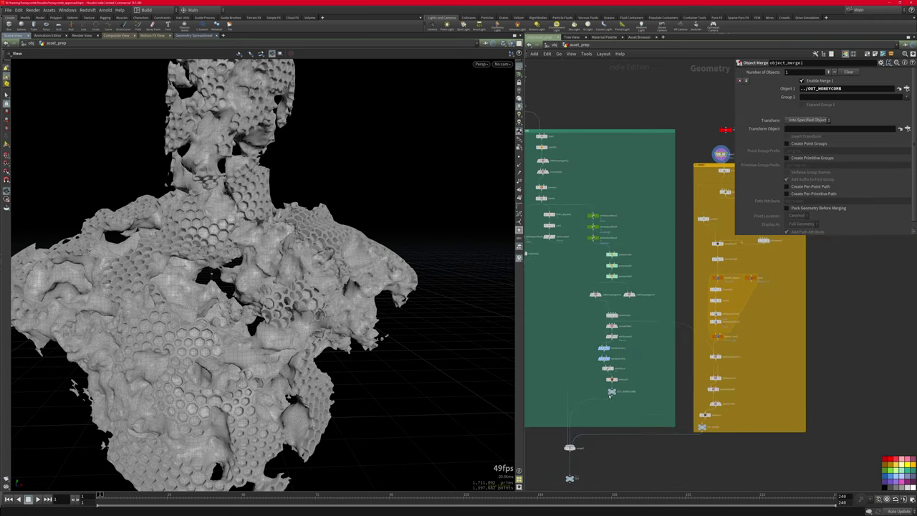
scroll(659, 214, up, 5)
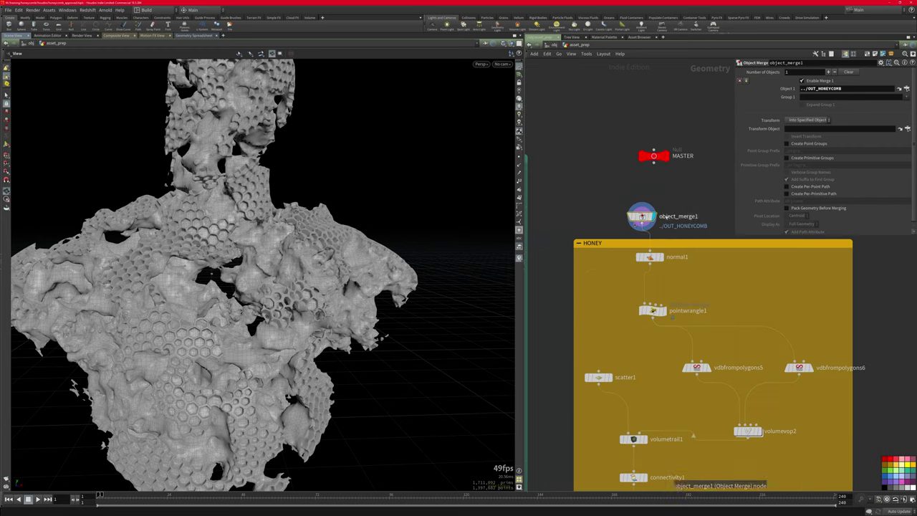
scroll(666, 217, up, 3)
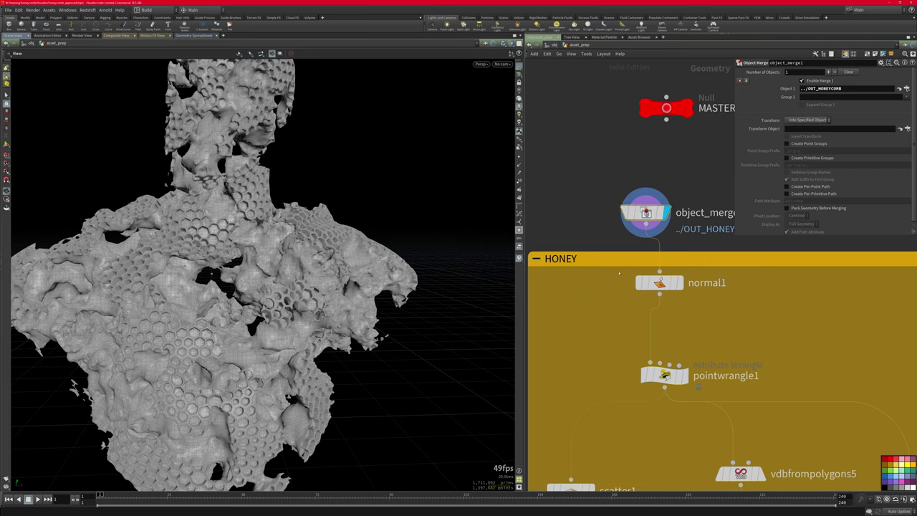
Step: Display normal1 and switch the point normals on and back off to check them on the bust
click(680, 282)
drag(448, 204, 480, 212)
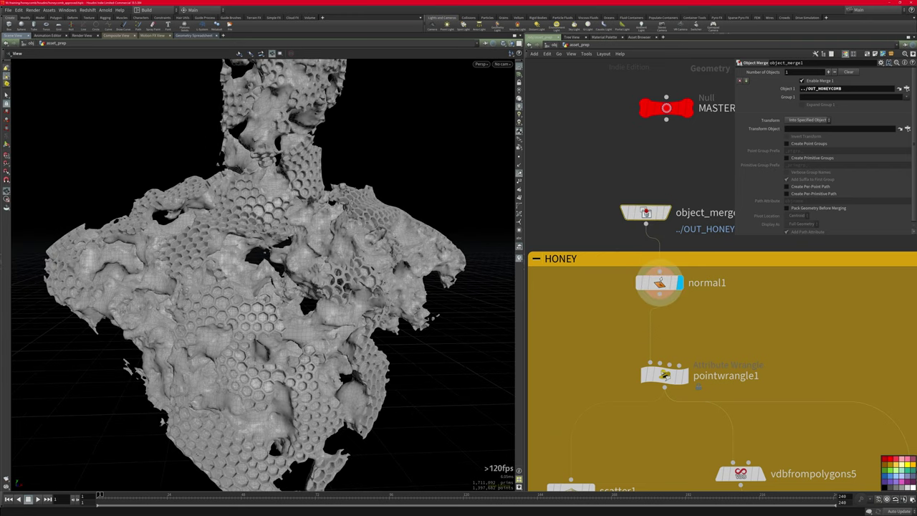
click(520, 165)
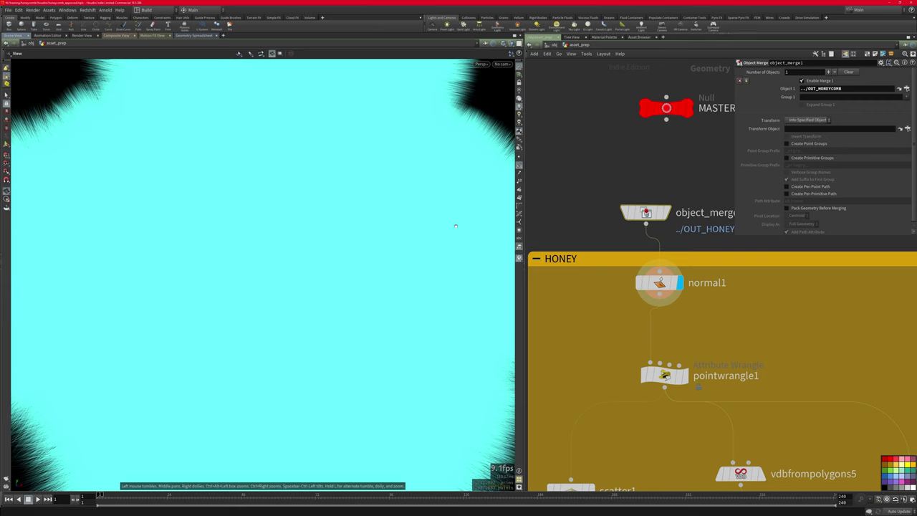
click(520, 167)
Step: Wire vdbfrompolygons4 into the first input of volumevop1 in place of vdbfrompolygons3
scroll(609, 376, down, 5)
middle_drag(609, 376, 704, 264)
middle_drag(569, 362, 671, 241)
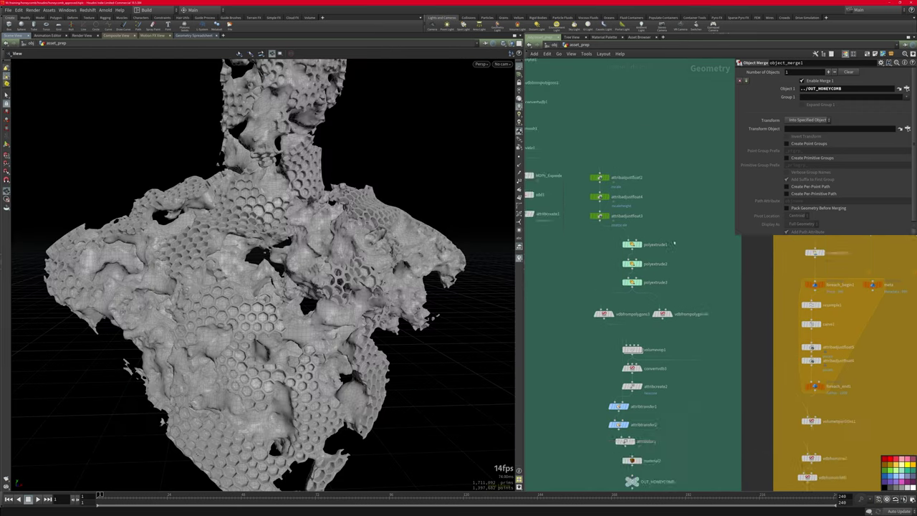
scroll(659, 307, up, 3)
drag(674, 333, 612, 381)
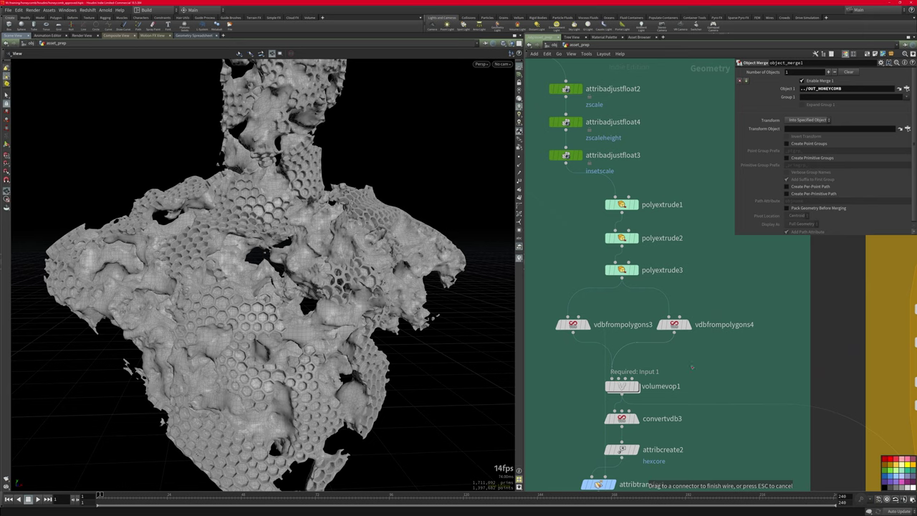
click(620, 377)
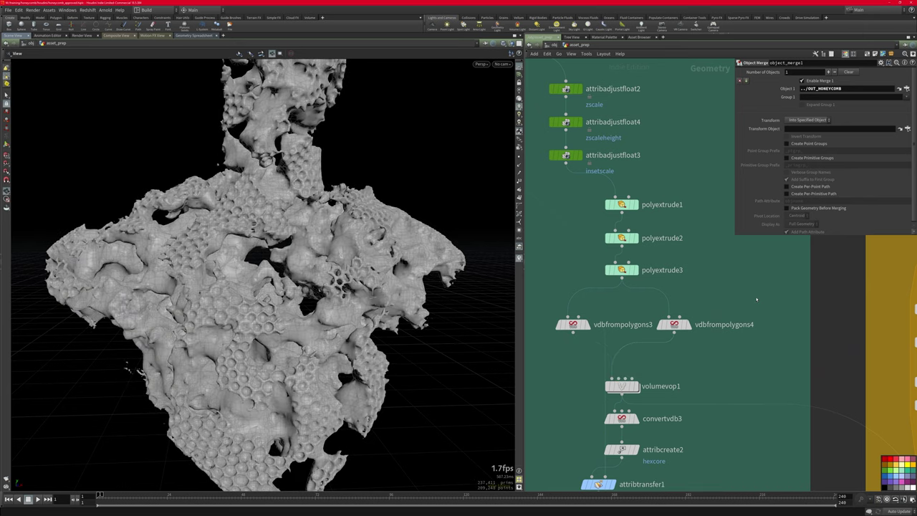
mouse_move(630, 387)
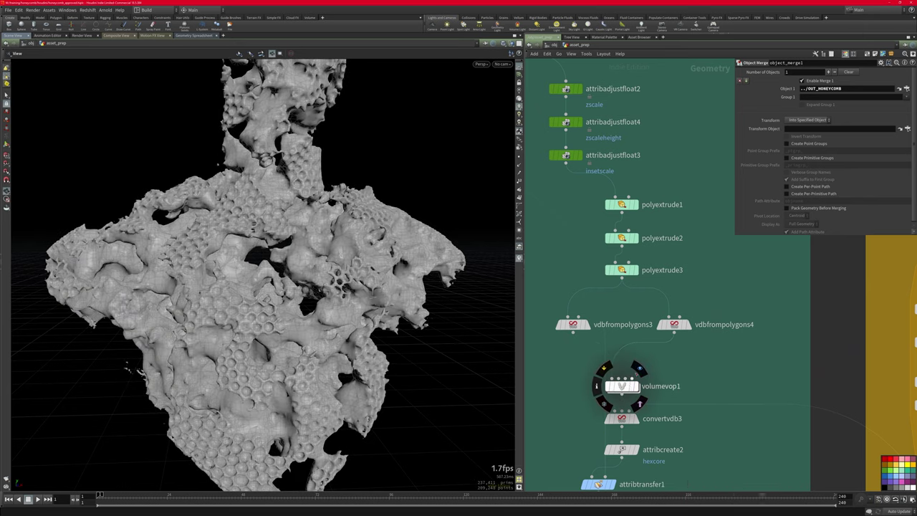
Step: Show the parameters of normal1 in the HONEY box and check its point normals on the lighter mesh before hiding them
middle_drag(786, 245, 580, 371)
click(607, 191)
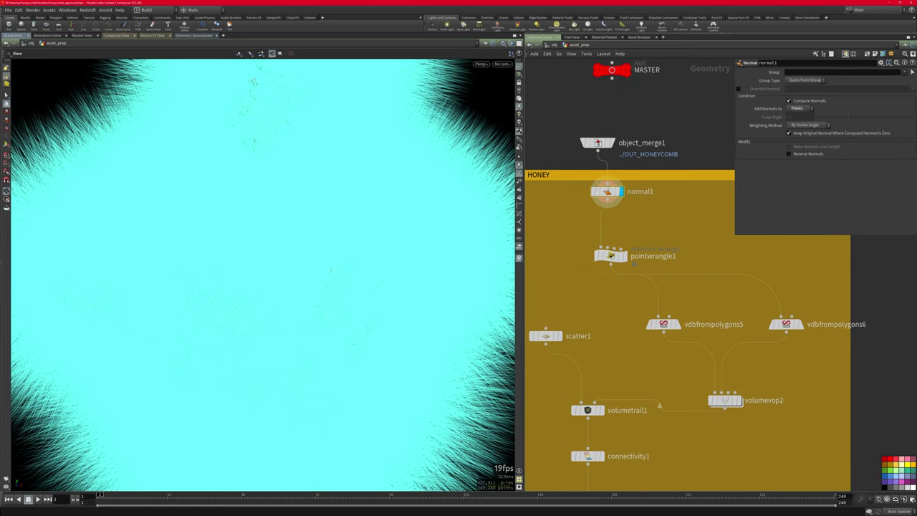
click(519, 165)
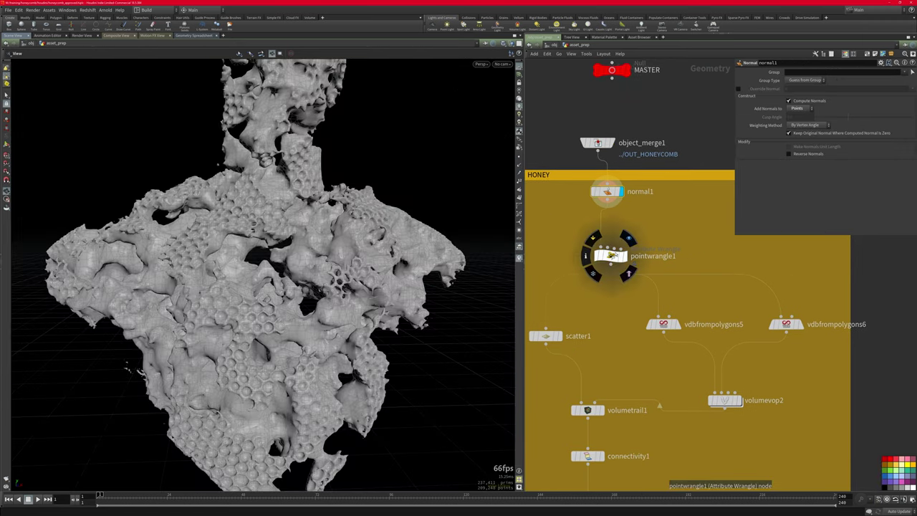
Step: Display pointwrangle1 and show its VEX code that takes cross products of the normals
click(611, 263)
click(625, 258)
click(625, 258)
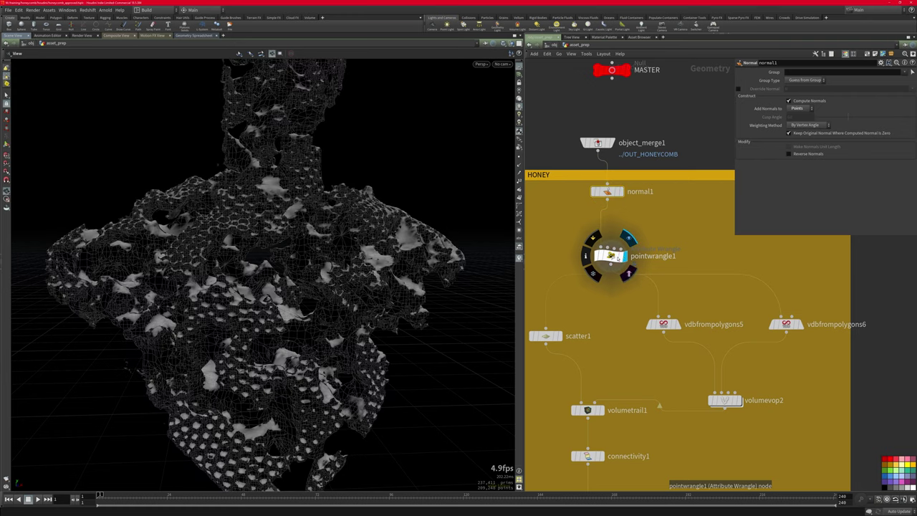
click(621, 254)
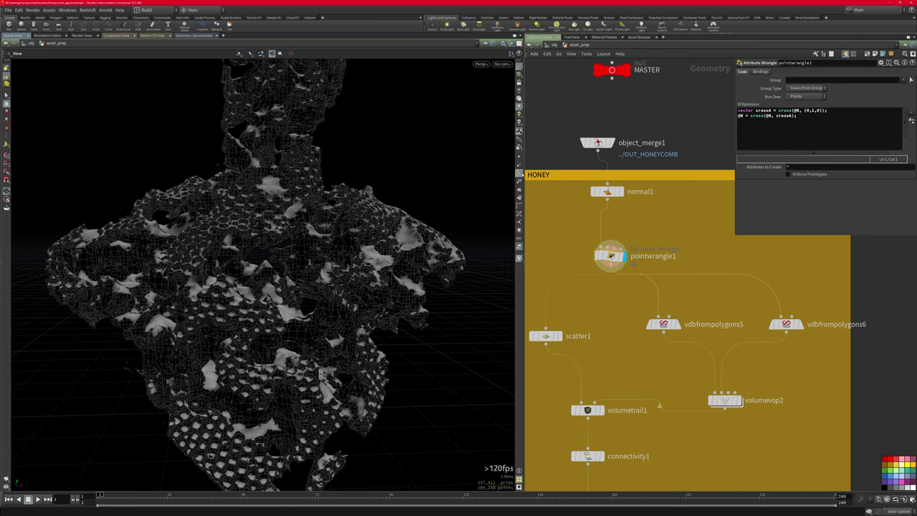
Step: Show the point normals produced by pointwrangle1, examine their direction around the shoulder, and hide them again
click(519, 165)
scroll(401, 208, down, 5)
drag(373, 204, 272, 224)
scroll(391, 237, up, 6)
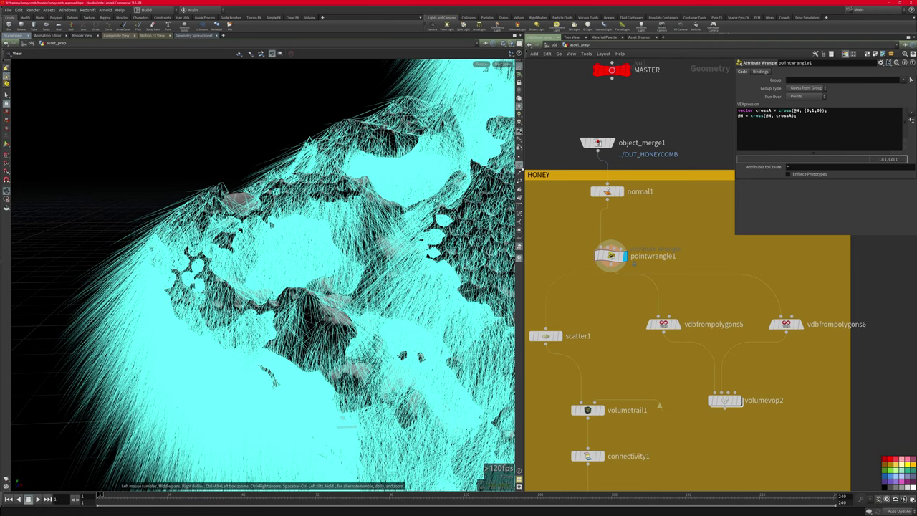
click(520, 165)
Step: Display the scatter1 points framed in view, with pointwrangle1 templated as a reference behind them
click(565, 318)
key(f)
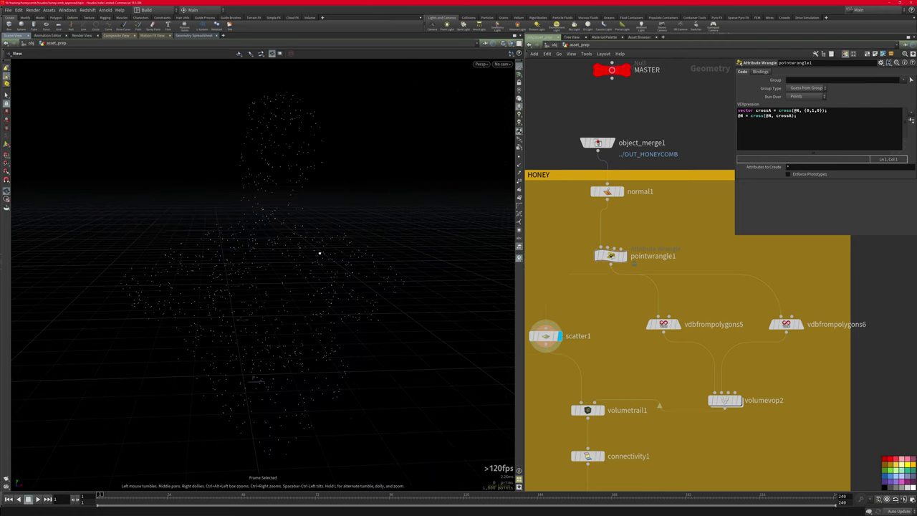
click(621, 256)
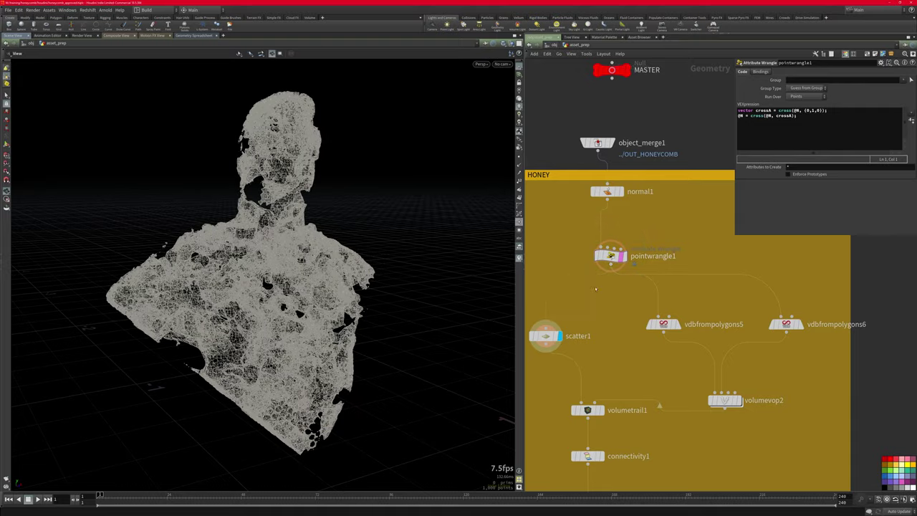
drag(410, 267, 377, 287)
scroll(351, 272, up, 5)
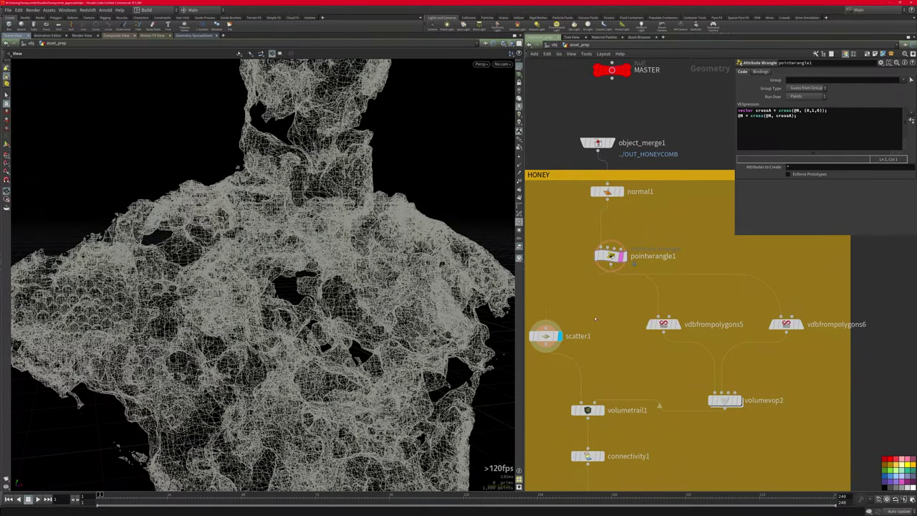
Step: Turn off the pointwrangle1 template and show the parameters of scatter1
click(627, 268)
click(557, 342)
middle_drag(616, 347, 631, 263)
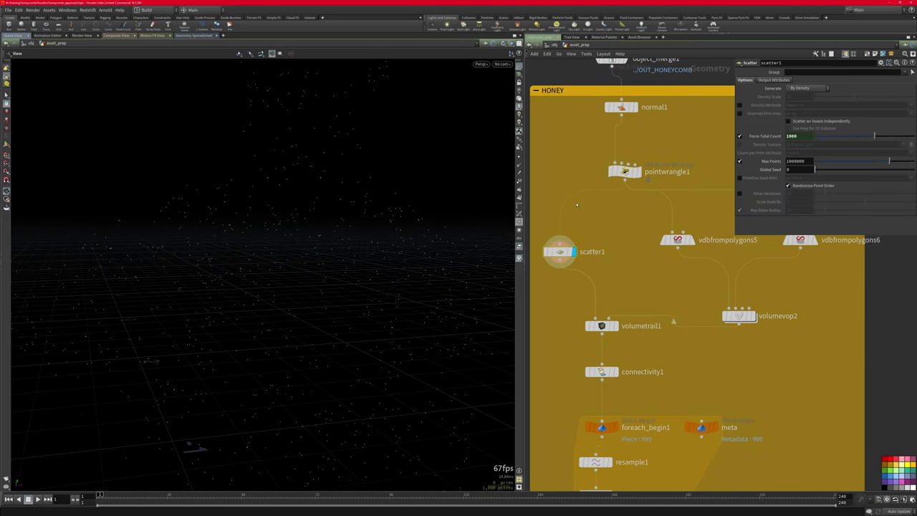
Step: Display vdbfrompolygons5 and show its parameters for converting point.N into the vel VDB
middle_drag(617, 222, 575, 258)
click(645, 277)
mouse_move(633, 279)
click(634, 277)
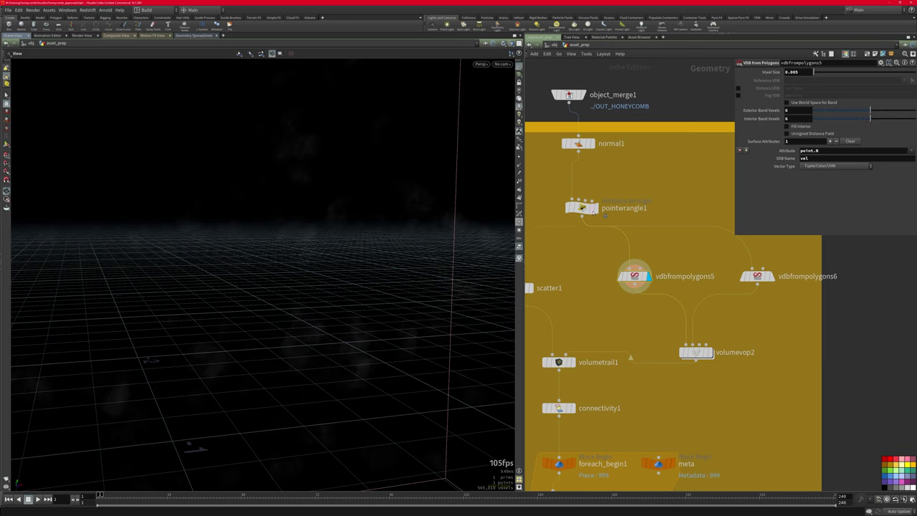
Step: Compare the displayed pointwrangle1 mesh with the vdbfrompolygons5 VDB, and show vdbfrompolygons6's surface VDB and its parameters
click(581, 207)
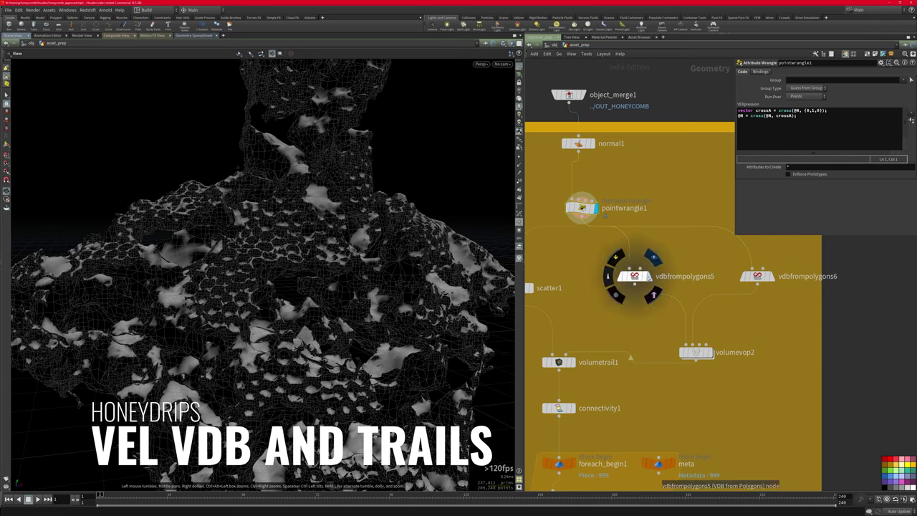
click(650, 276)
click(634, 276)
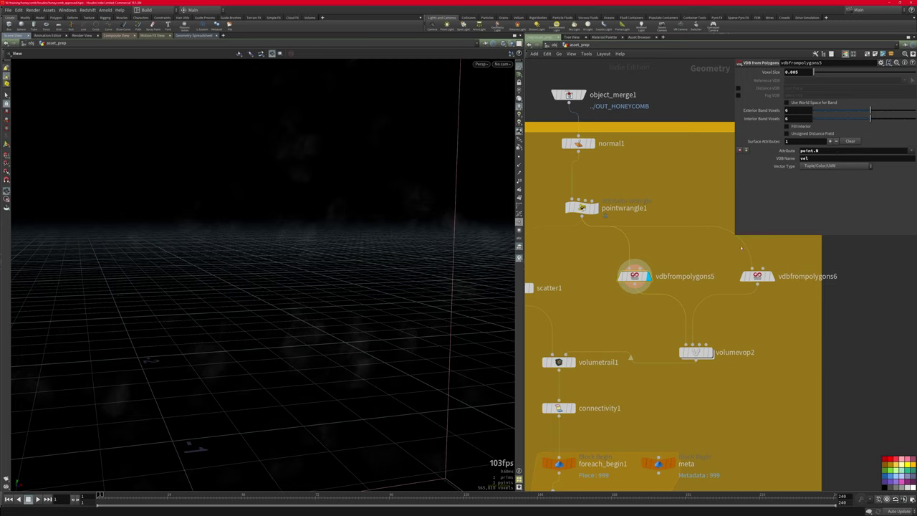
click(770, 279)
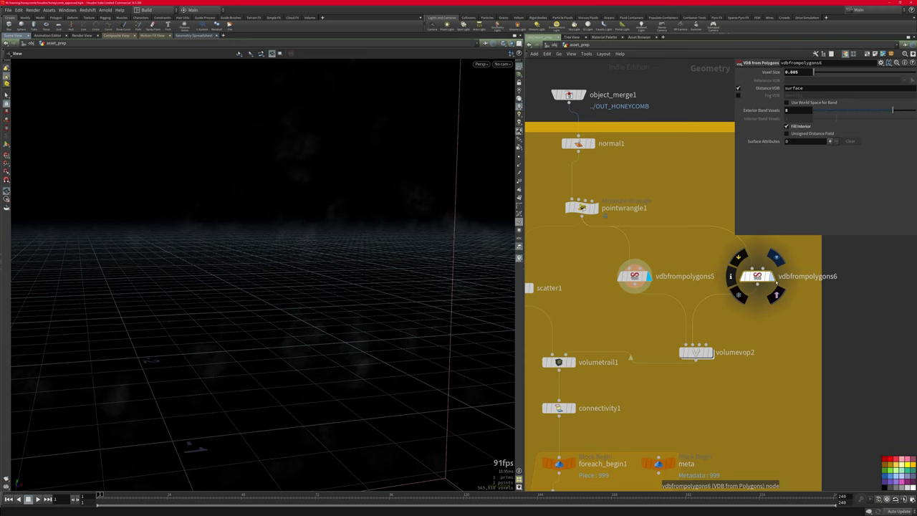
click(774, 278)
Step: Look briefly inside volumevop2, disconnect vdbfrompolygons6 from it, and display the volumevop2 velocity volume
double_click(690, 353)
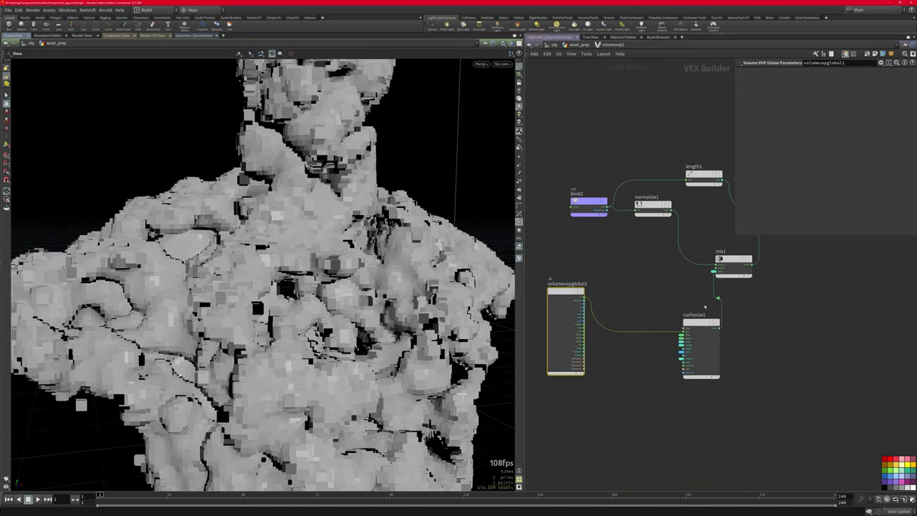
key(u)
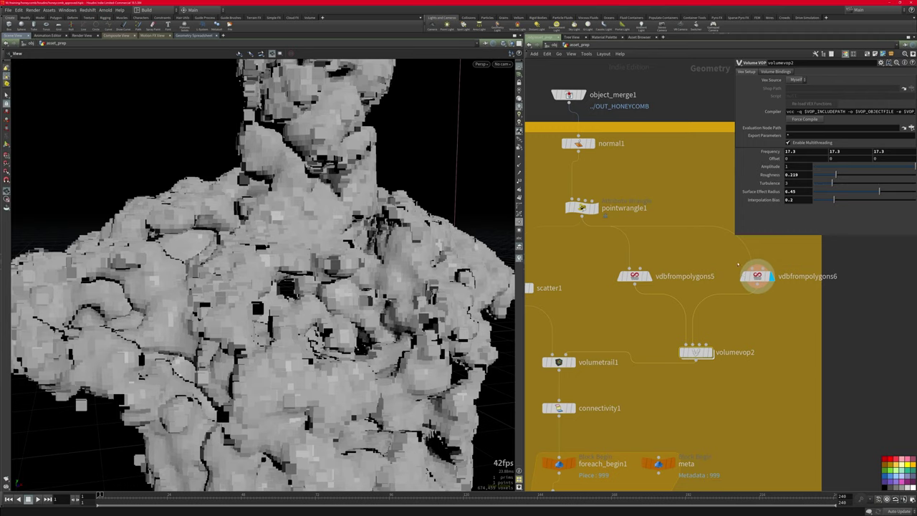
drag(757, 276, 785, 270)
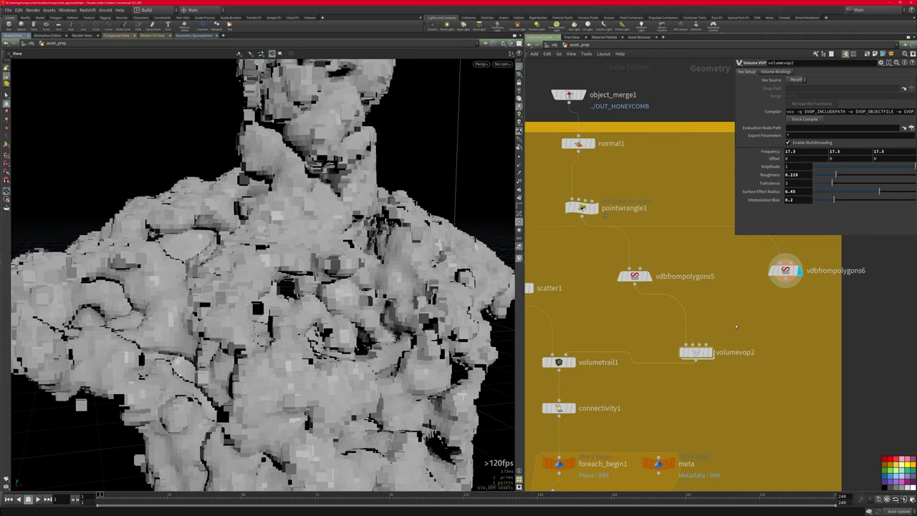
click(713, 335)
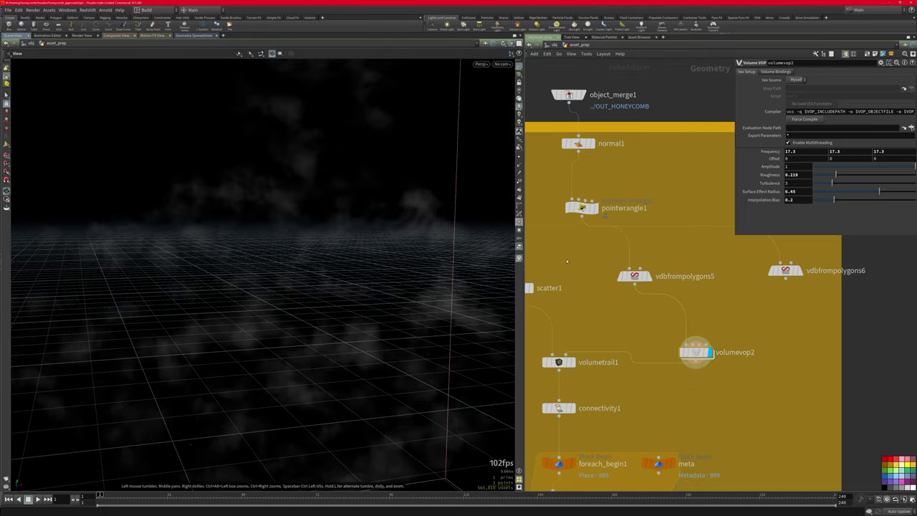
Step: Display the volumetrail1 trails over the whole bust and move volumevop2 closer to vdbfrompolygons5 and volumetrail1
middle_drag(586, 308, 635, 258)
click(620, 311)
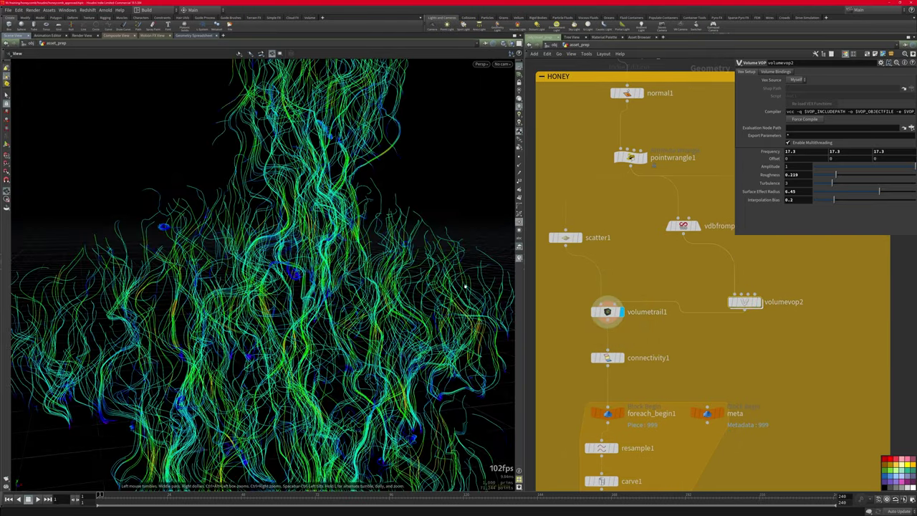
scroll(443, 280, down, 5)
drag(443, 281, 608, 296)
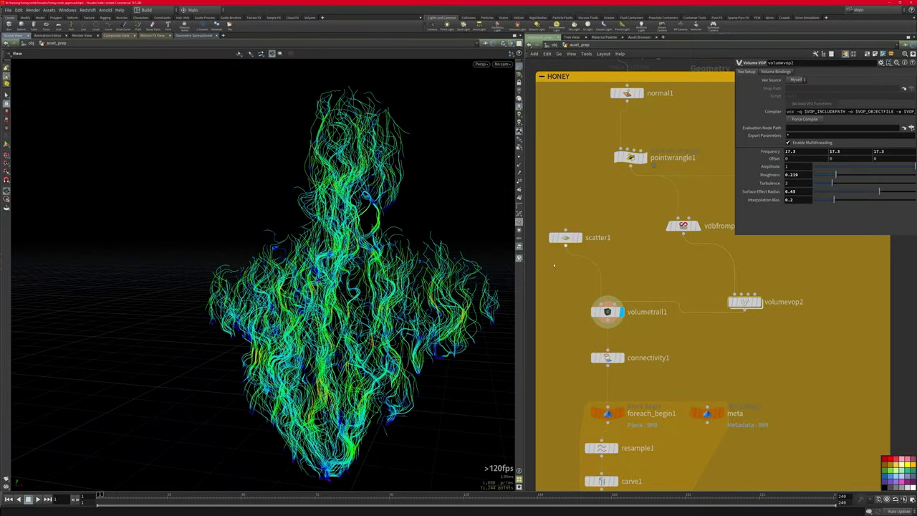
drag(745, 301, 708, 275)
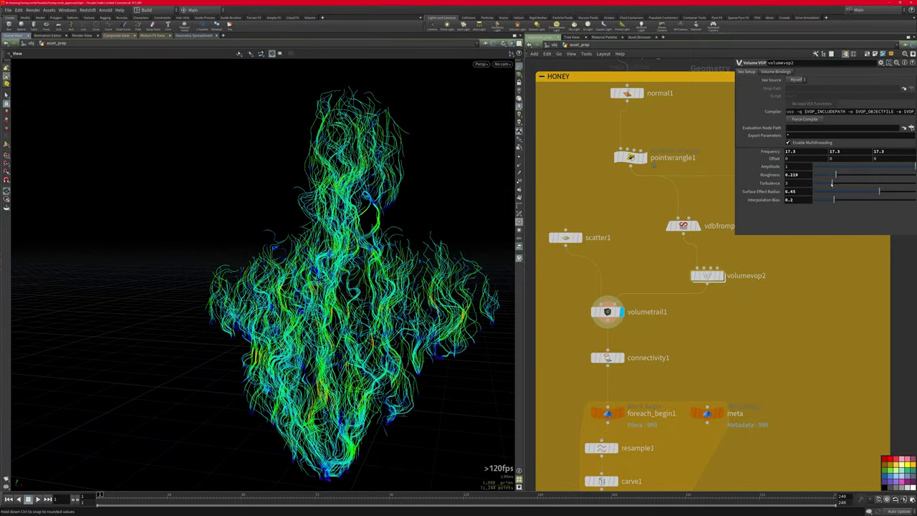
Step: Show the bind2 node for vel inside volumevop2, and trace the velocity source back to pointwrangle1's cross-product code
double_click(708, 275)
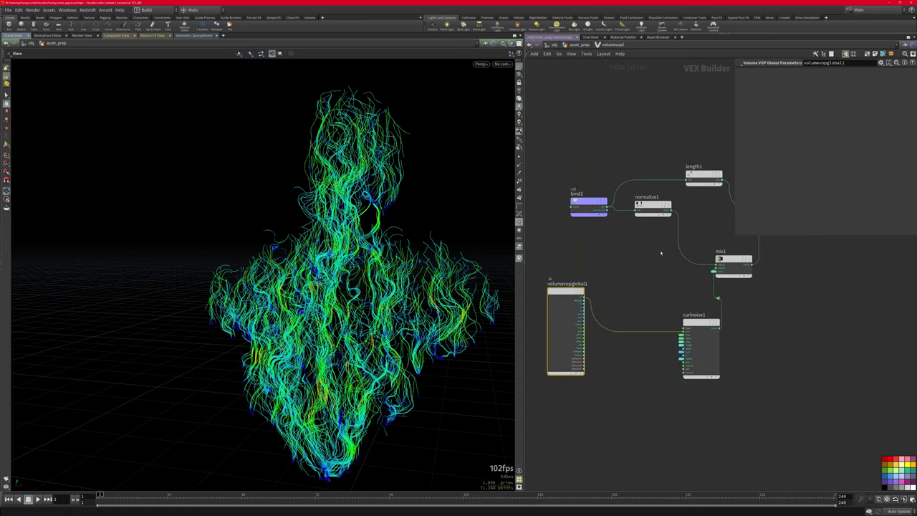
middle_drag(660, 253, 631, 313)
click(559, 266)
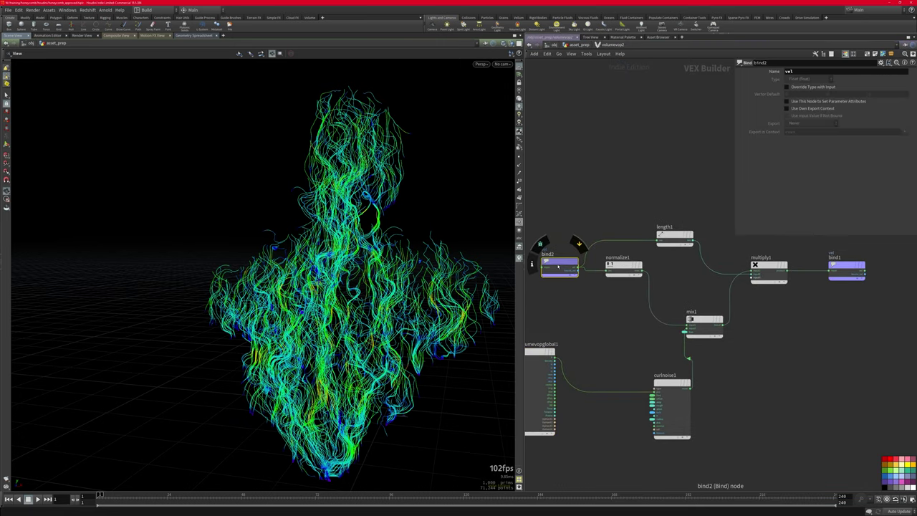
key(u)
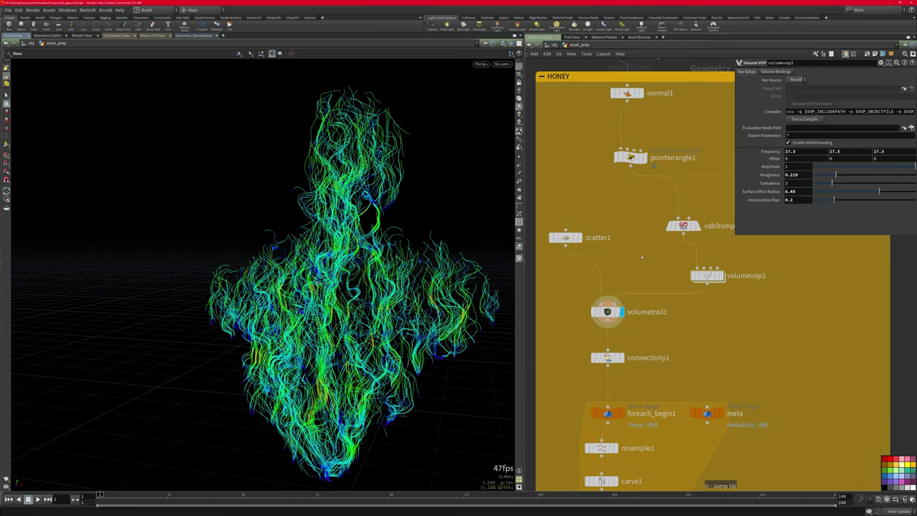
click(683, 225)
middle_drag(679, 217, 646, 239)
click(598, 180)
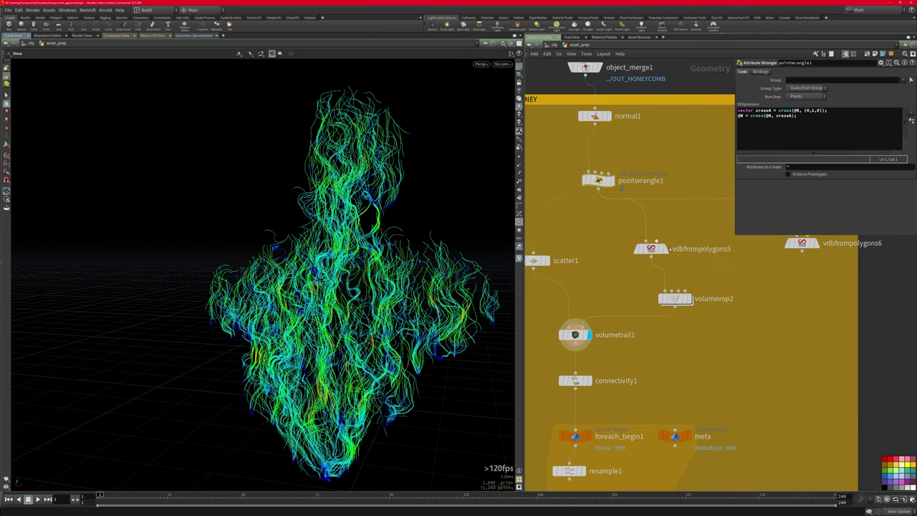
Step: Rearrange normalize1, mix1 and curlnoise1 inside volumevop2 for a clearer layout, and show the Curl Noise parameters
double_click(675, 299)
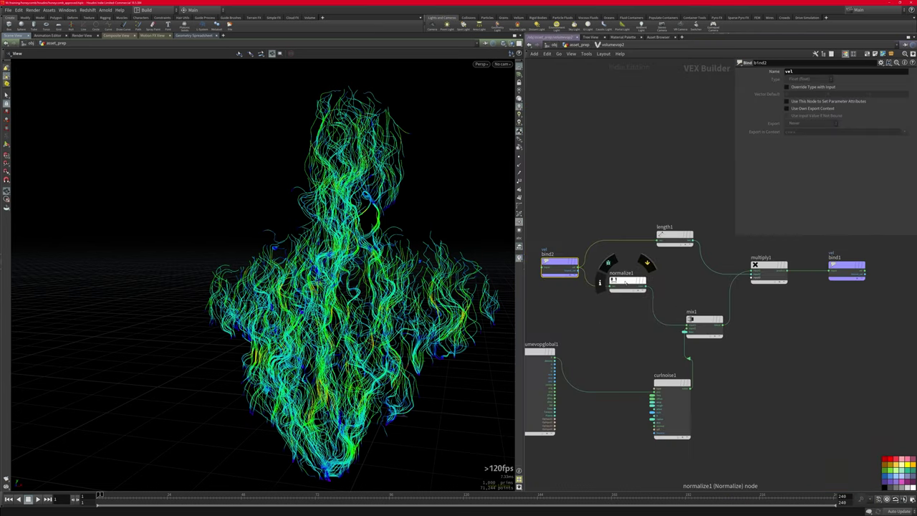
drag(621, 266, 626, 282)
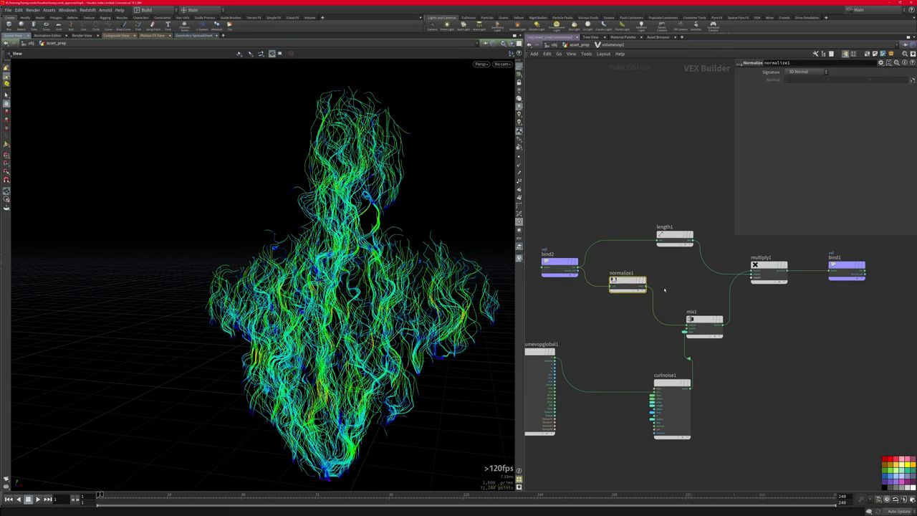
middle_drag(667, 282, 661, 215)
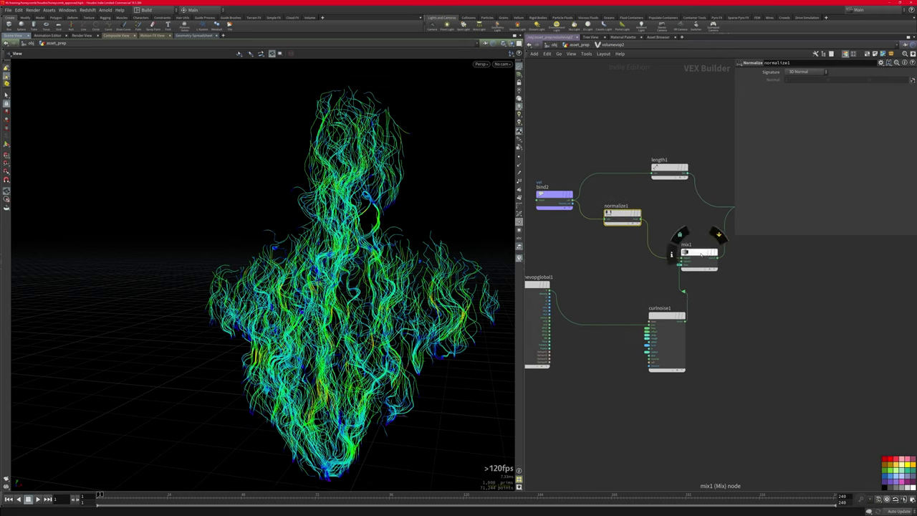
drag(698, 253, 717, 265)
drag(666, 317, 645, 319)
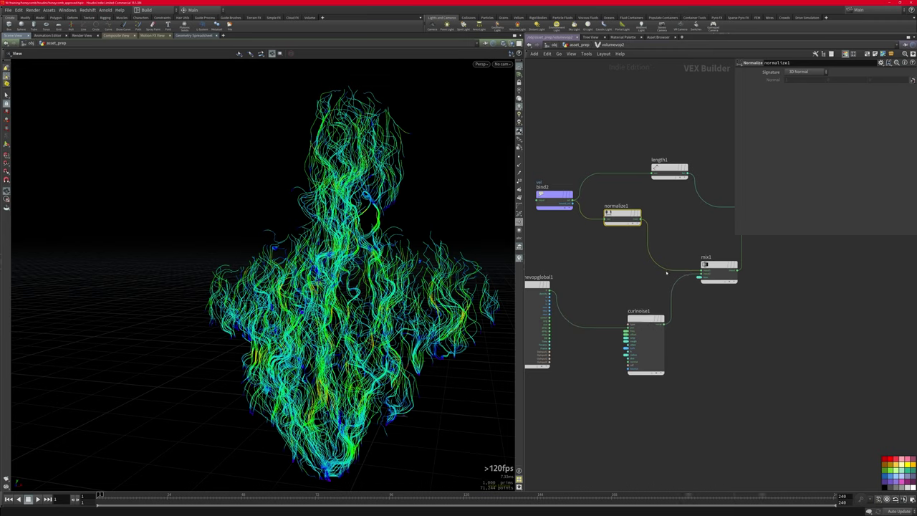
mouse_move(652, 318)
drag(760, 362, 627, 228)
middle_drag(715, 285, 634, 358)
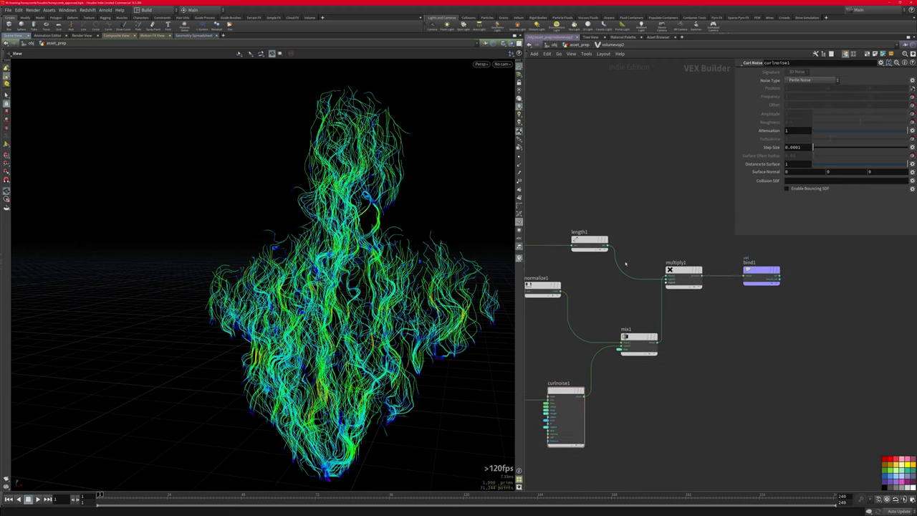
Step: Examine how bind2, length1, normalize1, mix1 and multiply1 feed the vel output inside volumevop2, and return to the asset_prep network
scroll(605, 234, up, 3)
middle_drag(604, 234, 691, 228)
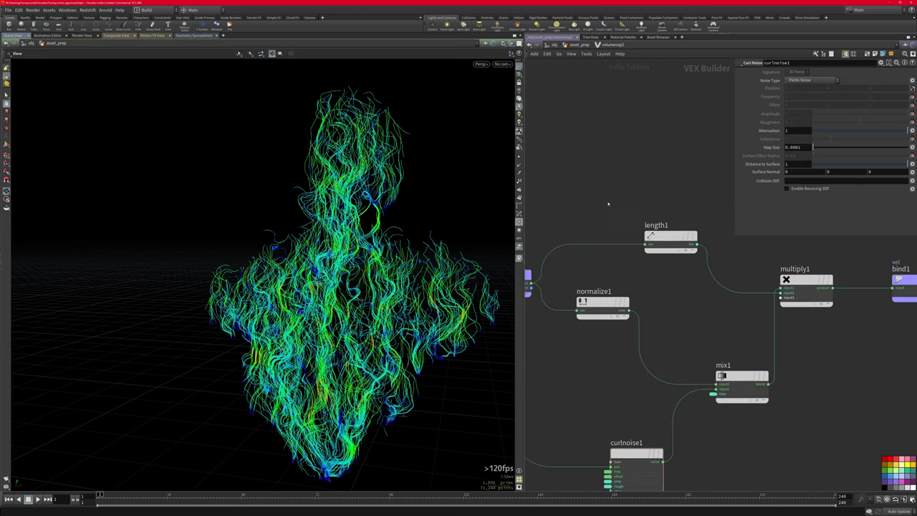
drag(604, 199, 725, 272)
middle_drag(566, 222, 681, 213)
click(620, 269)
middle_drag(776, 272, 645, 269)
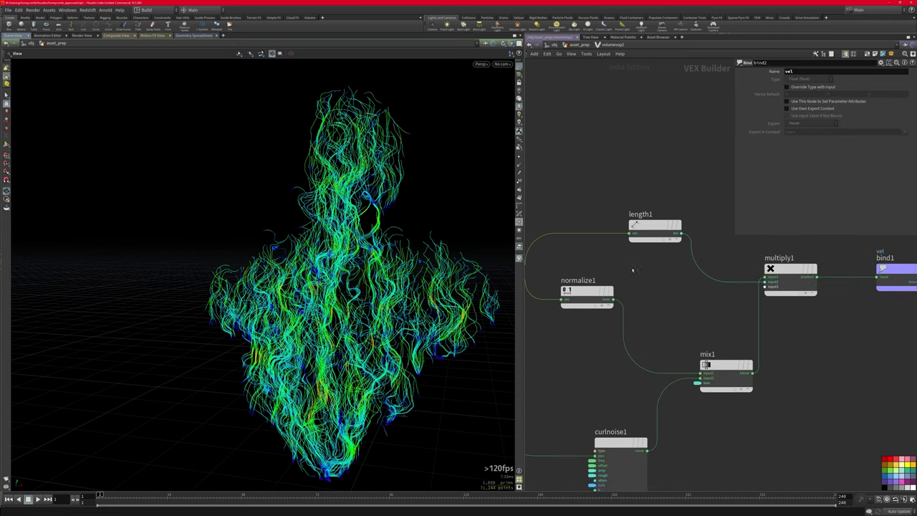
middle_drag(759, 423, 759, 365)
drag(683, 370, 573, 420)
key(u)
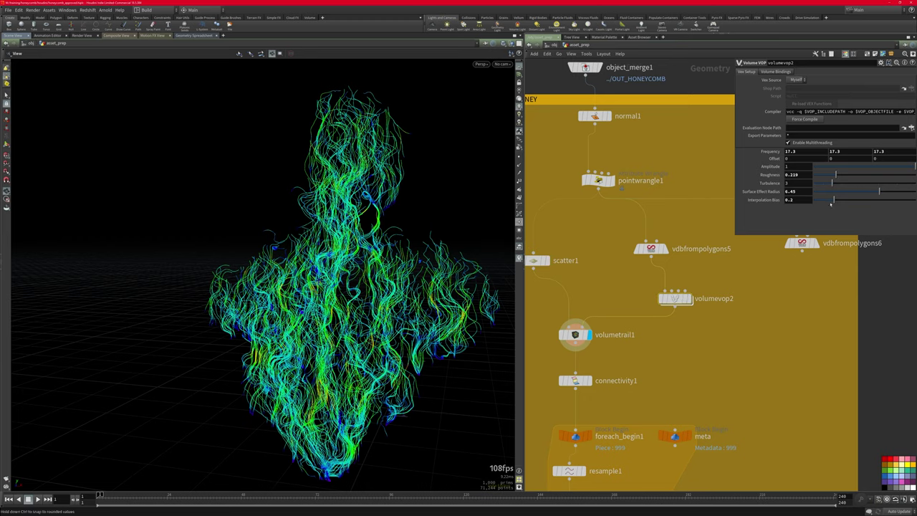
Step: Try volumevop2's Interpolation Bias at 0 and 1 to compare the trails, and restore it to 0.2
text(0)
key(Return)
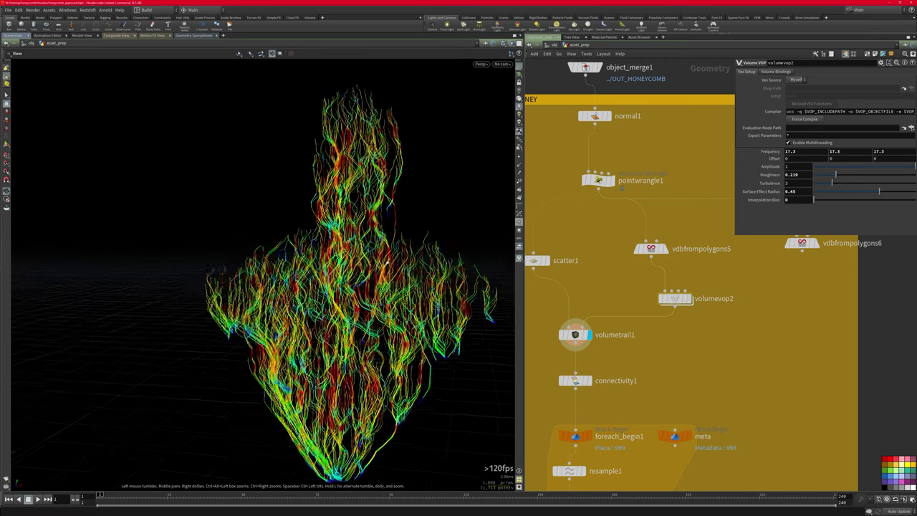
drag(821, 204, 908, 202)
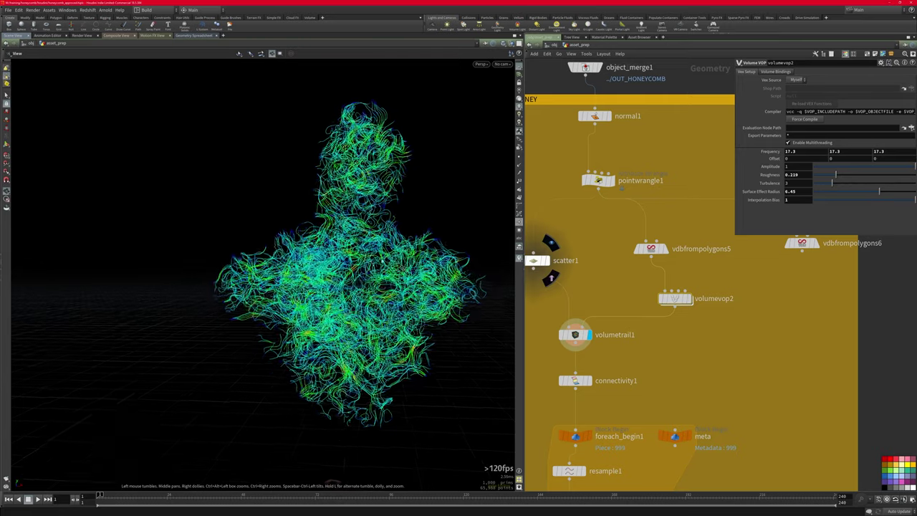
ctrl+middle_click(754, 200)
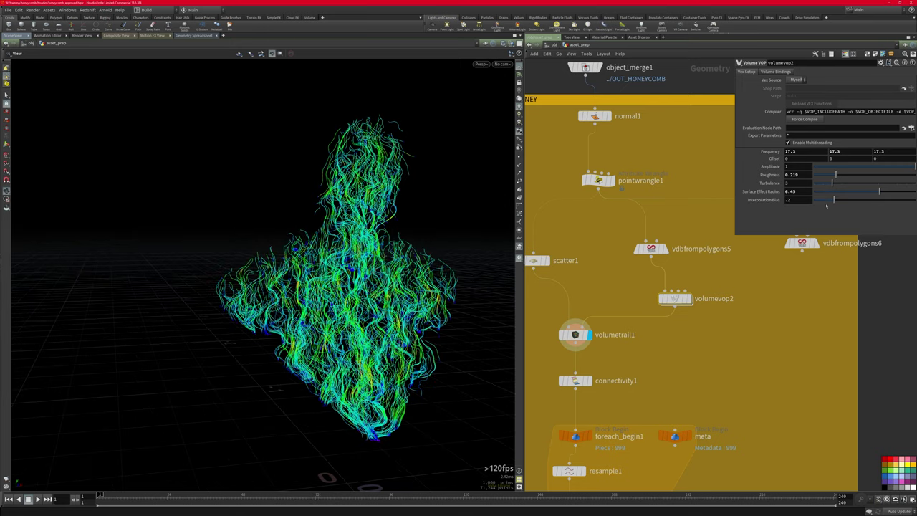
Step: Raise the Interpolation Bias to 1, try a higher Roughness, undo the Roughness change, and return the bias to 0.2
drag(831, 200, 915, 200)
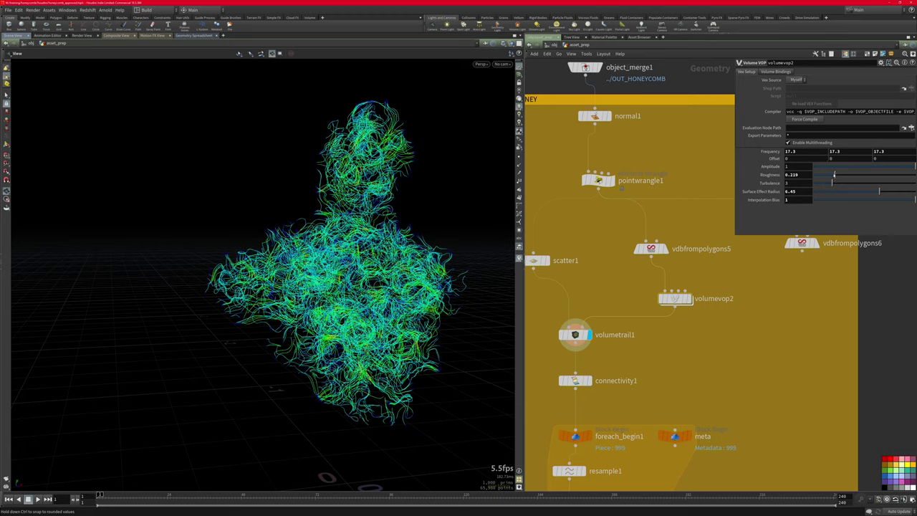
drag(833, 175, 871, 174)
key(ctrl+z)
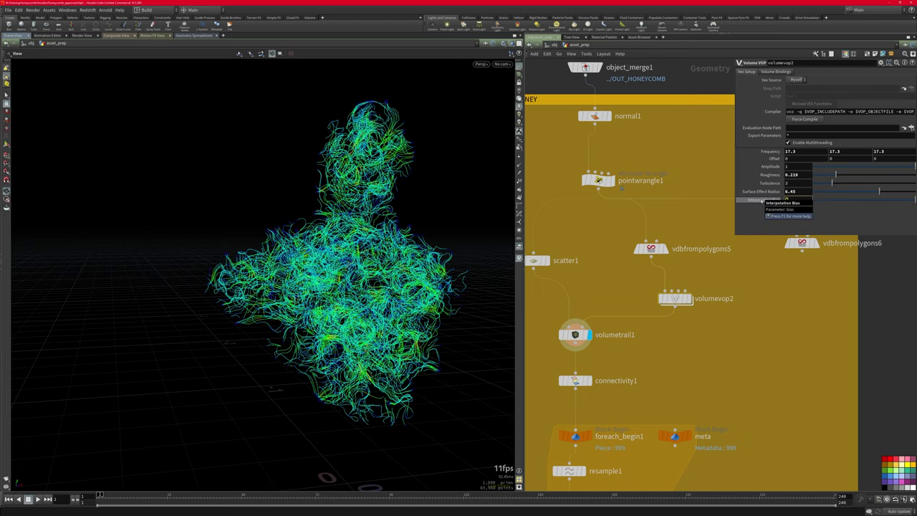
ctrl+middle_click(761, 201)
Step: Display connectivity1 below volumetrail1 and show its parameters for the primitive class attribute
drag(287, 229, 252, 222)
middle_drag(627, 381, 685, 364)
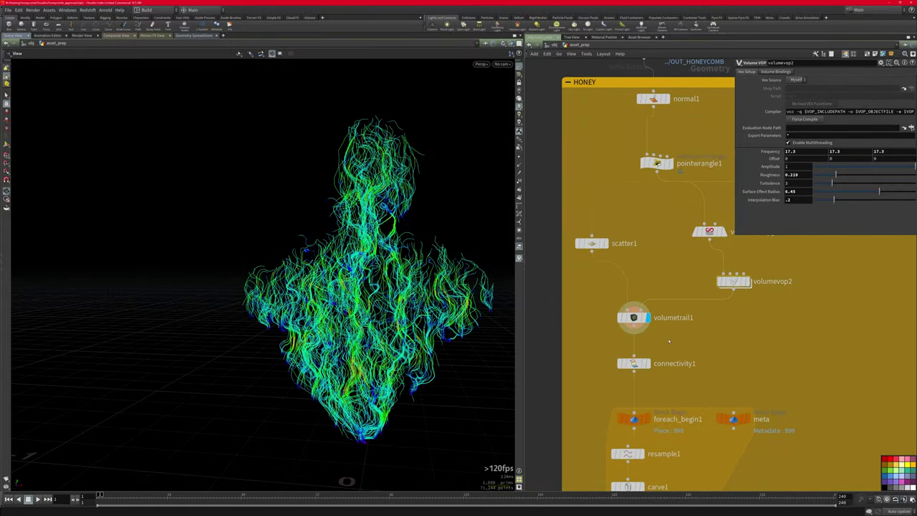
click(633, 363)
click(650, 345)
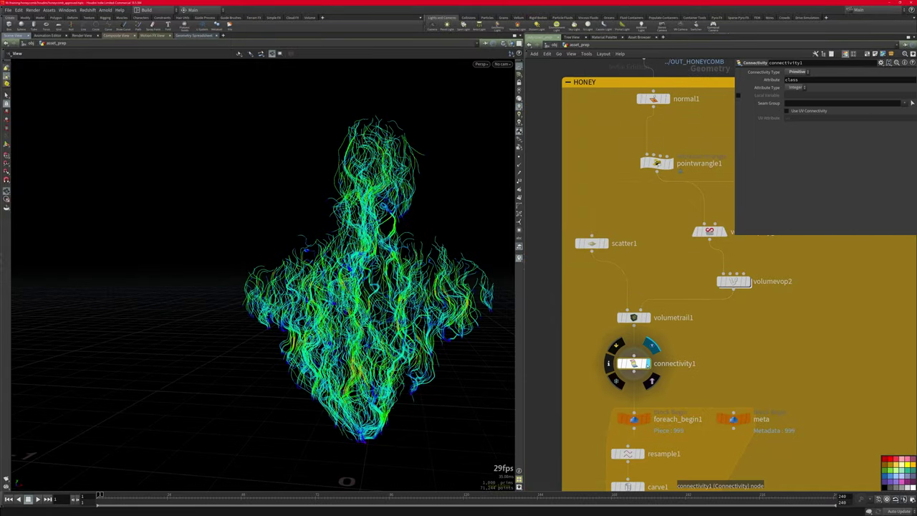
Step: Interrupt the loop's cooking, enable Single Pass at 0 on foreach_end1, and display resample1 with its parameters for a single curve
middle_drag(645, 376, 621, 183)
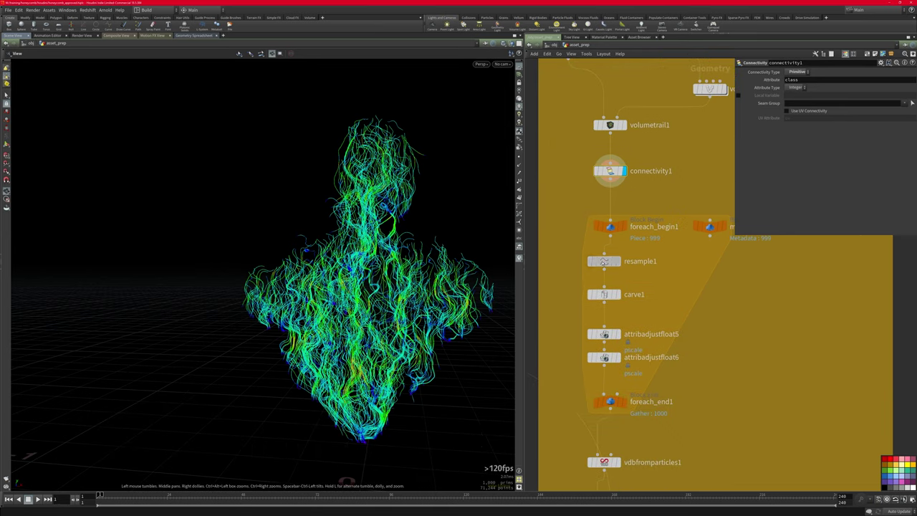
click(604, 261)
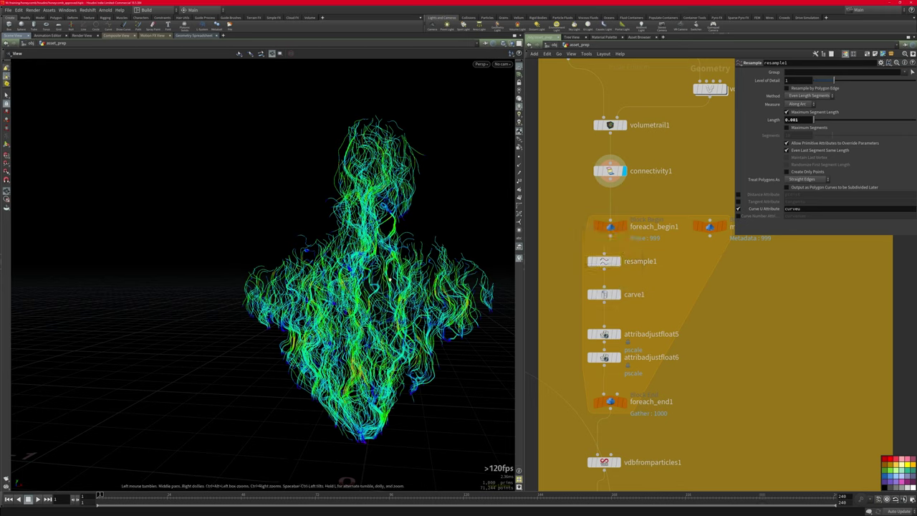
mouse_move(609, 405)
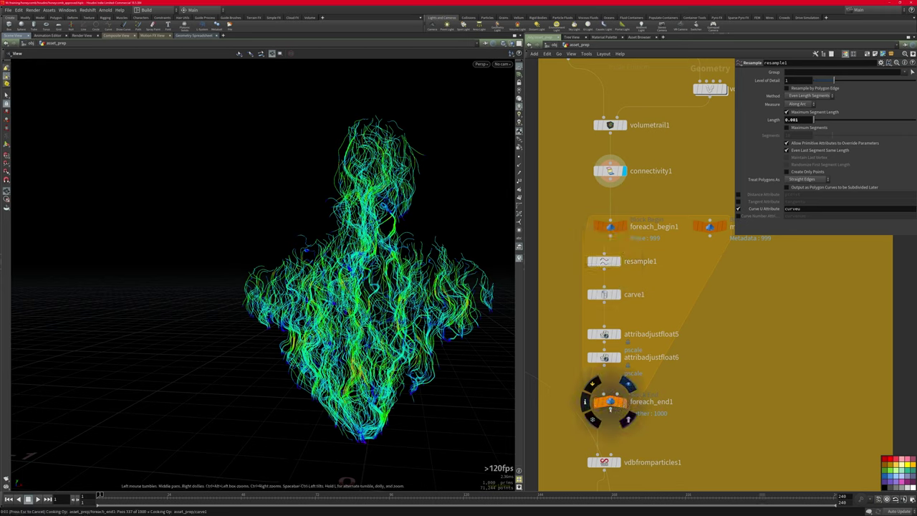
key(Escape)
click(610, 402)
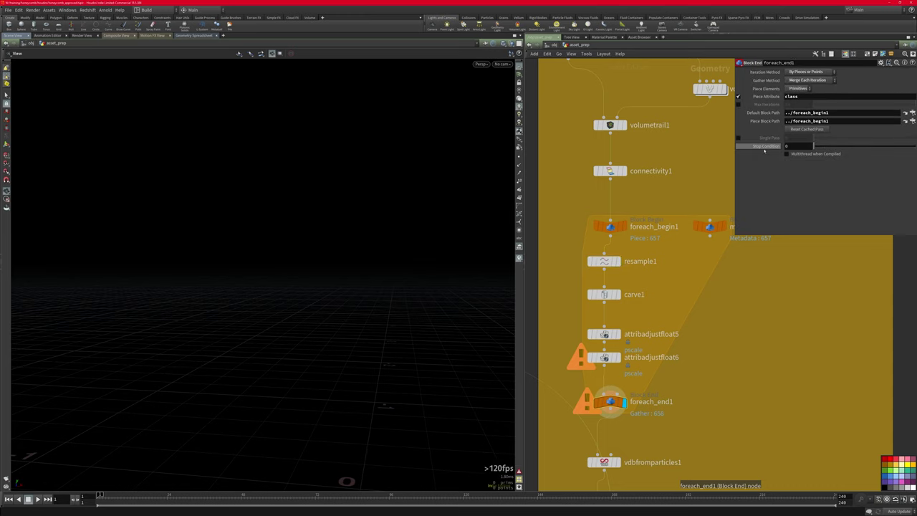
click(739, 138)
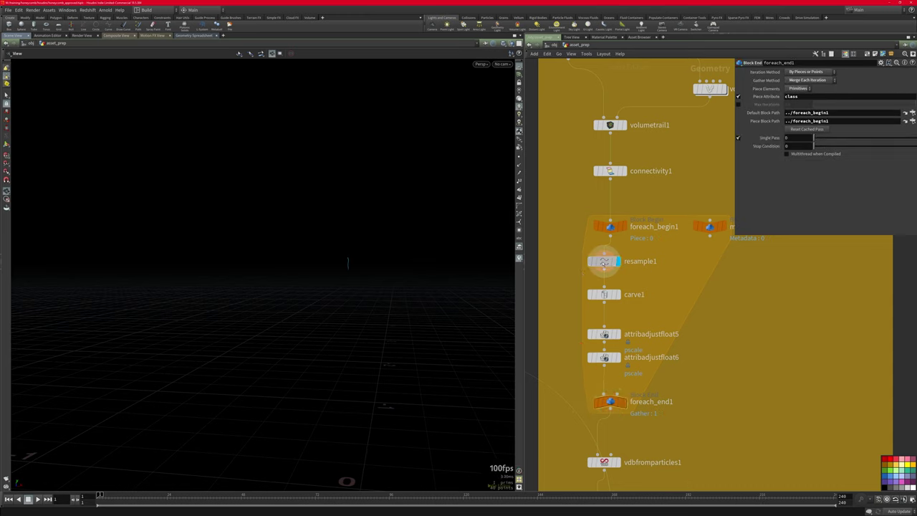
click(618, 262)
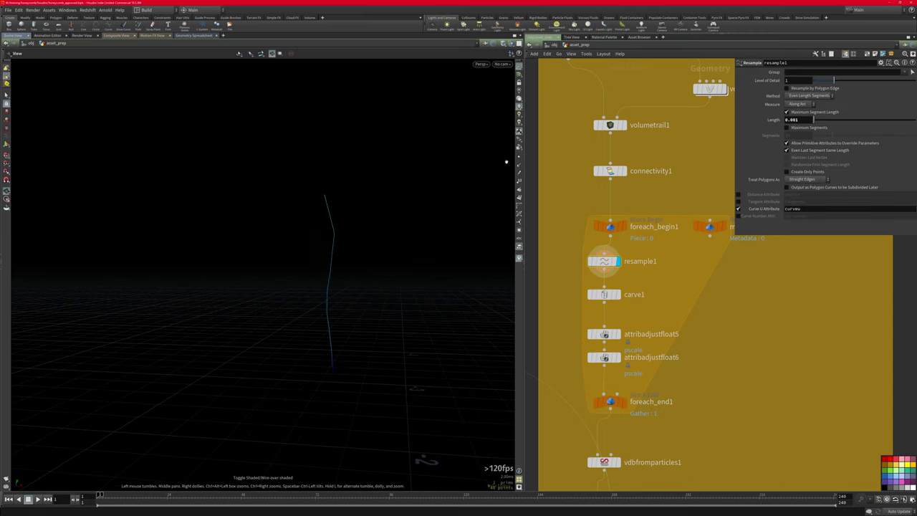
Step: Show the points along resample1's curve, and display carve1 with its parameters
click(518, 157)
scroll(313, 267, up, 5)
scroll(313, 268, down, 3)
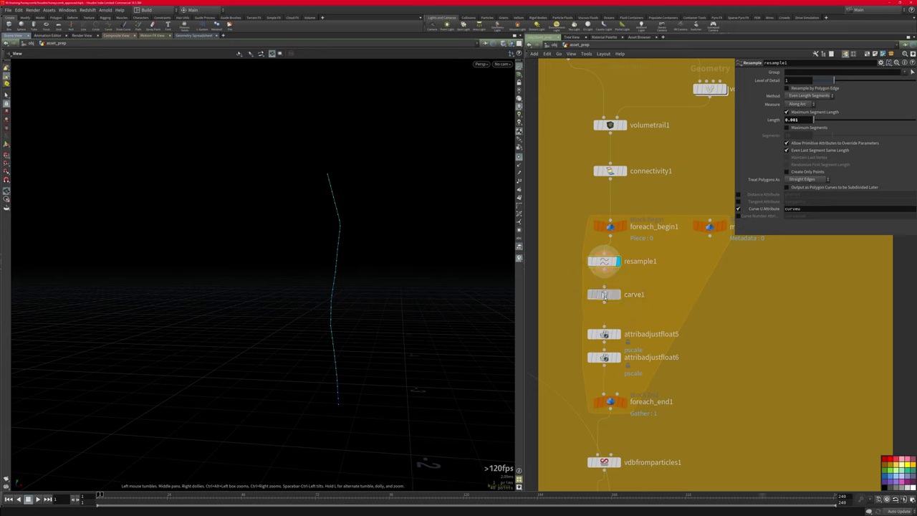
click(603, 295)
click(617, 294)
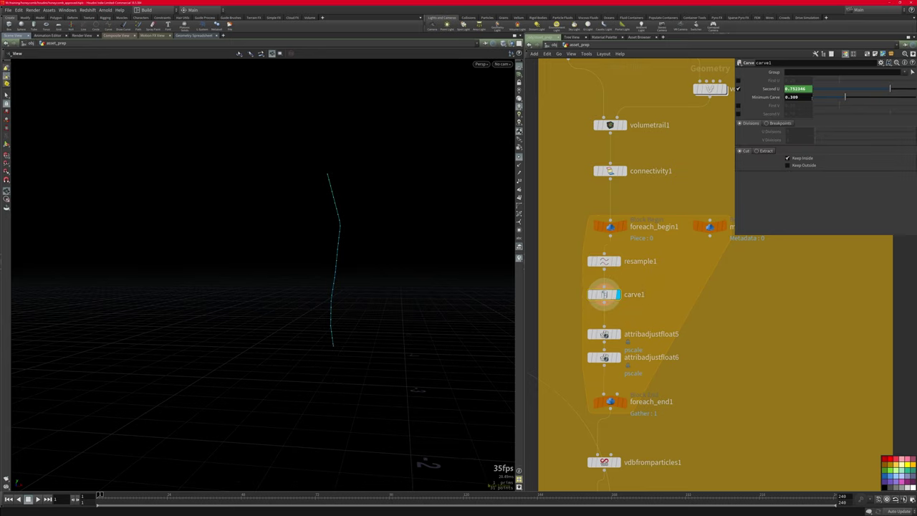
Step: Try a higher Minimum Carve on carve1, undo it, and show the full Second U expression in an enlarged parameter area
drag(845, 99, 880, 97)
key(ctrl+z)
click(770, 90)
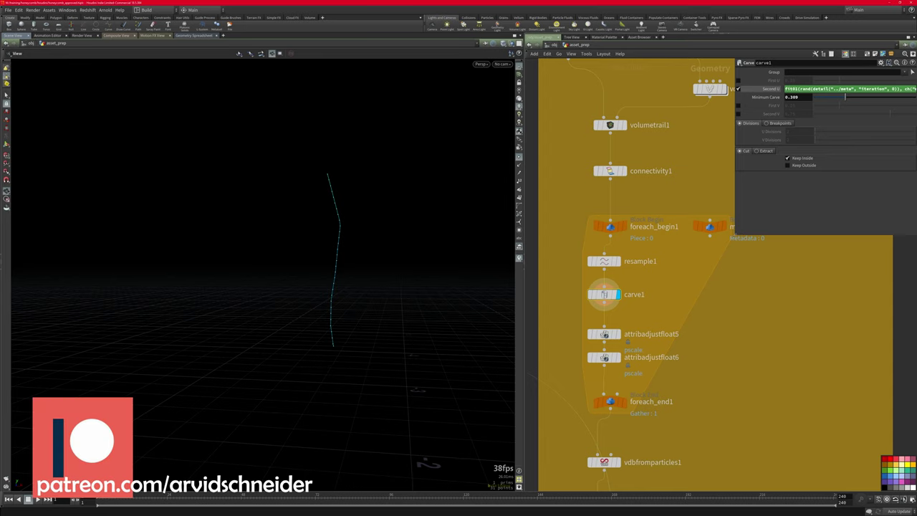
drag(736, 235, 669, 280)
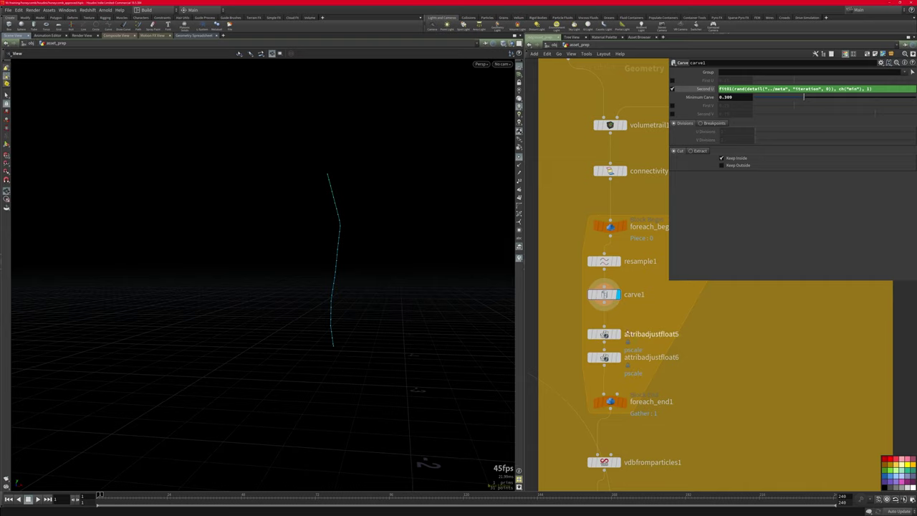
Step: Show attribadjustfloat5's pscale parameters, and display attribadjustfloat5 and attribadjustfloat6 in turn on the single curve
click(603, 334)
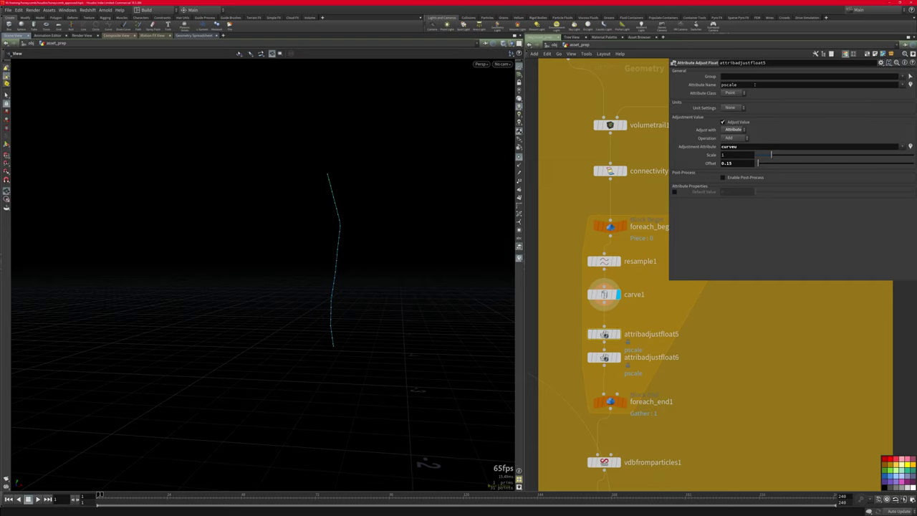
click(617, 334)
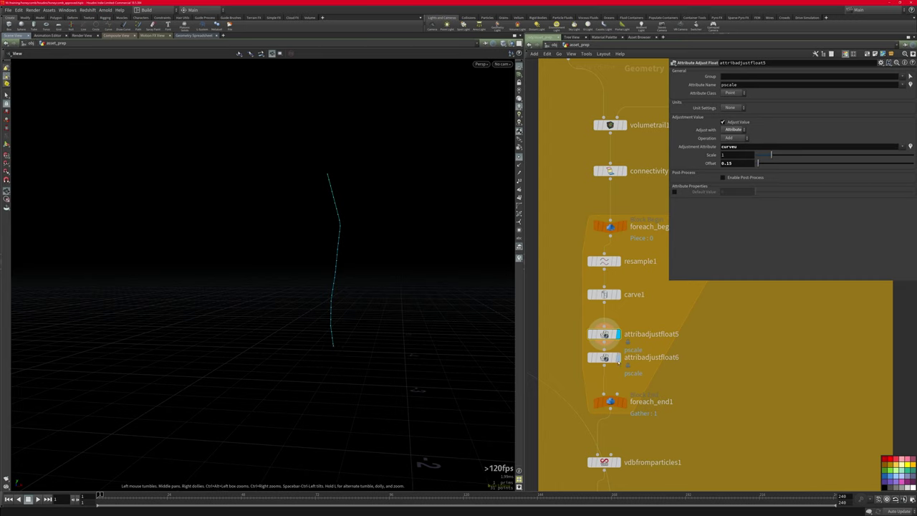
click(616, 357)
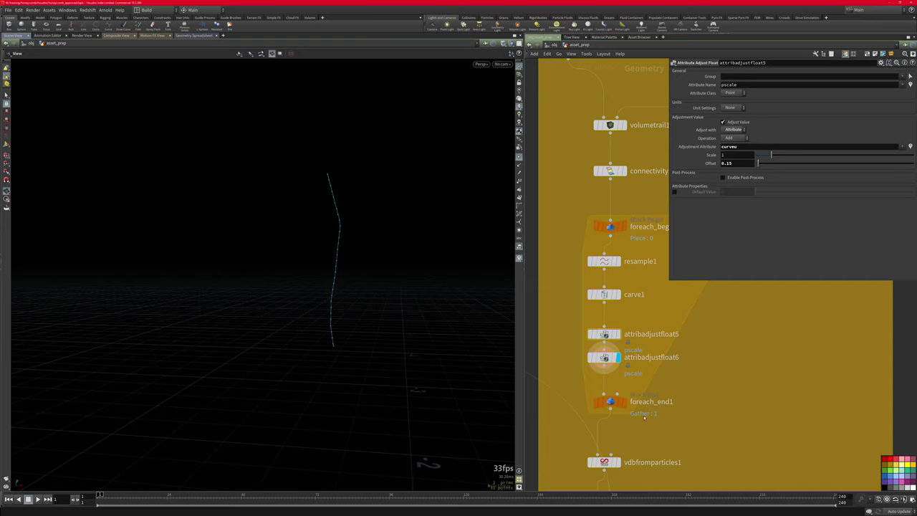
Step: Display foreach_end1 and turn off its Single Pass so the loop processes every curve, with the viewport framing the whole set
click(622, 403)
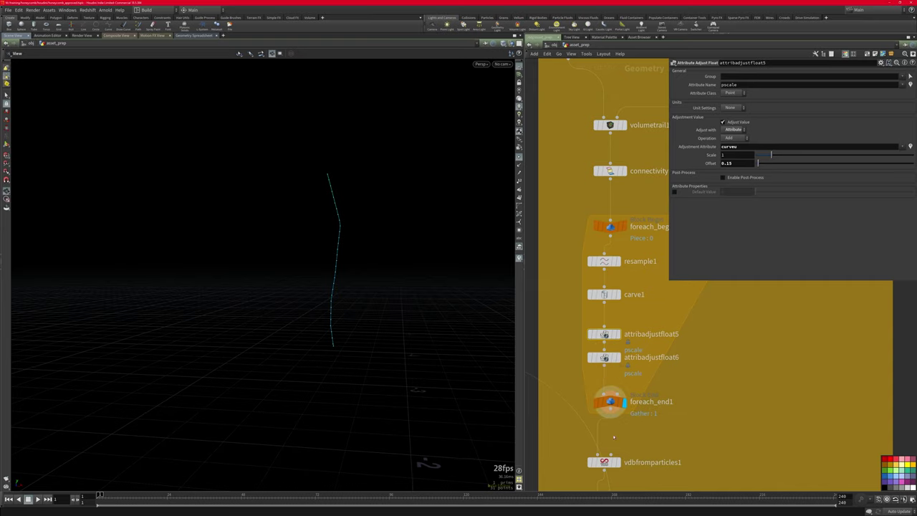
click(609, 402)
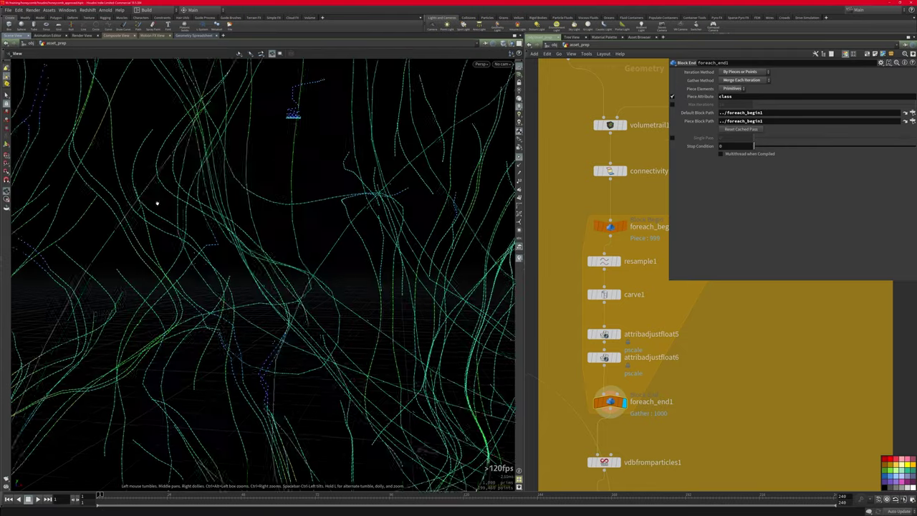
scroll(249, 240, down, 5)
mouse_move(249, 240)
mouse_down()
mouse_move(394, 315)
mouse_move(236, 279)
mouse_move(243, 372)
mouse_move(286, 293)
mouse_up()
key(shift+w)
Step: Display vdbfromparticles1 and examine the drip volume it builds from the carved curves from several sides
middle_drag(689, 405, 729, 326)
middle_drag(601, 375, 628, 368)
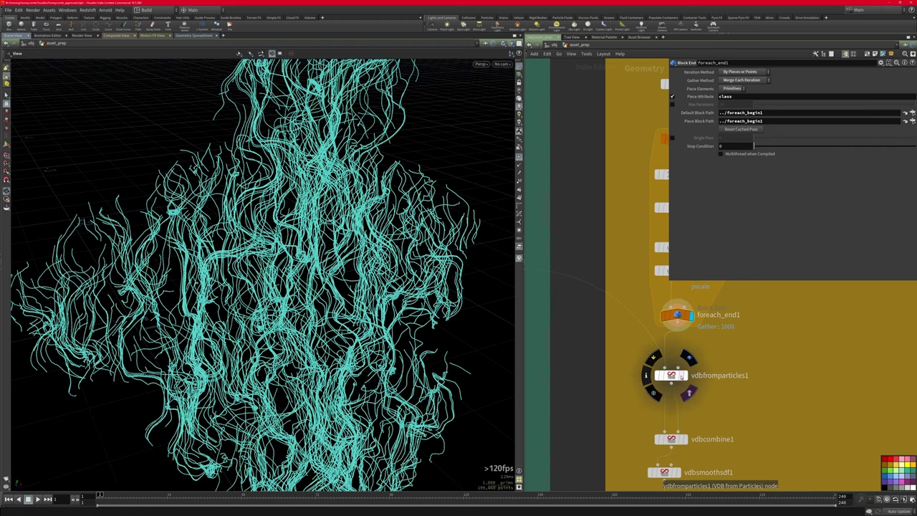
click(687, 392)
drag(291, 323, 290, 292)
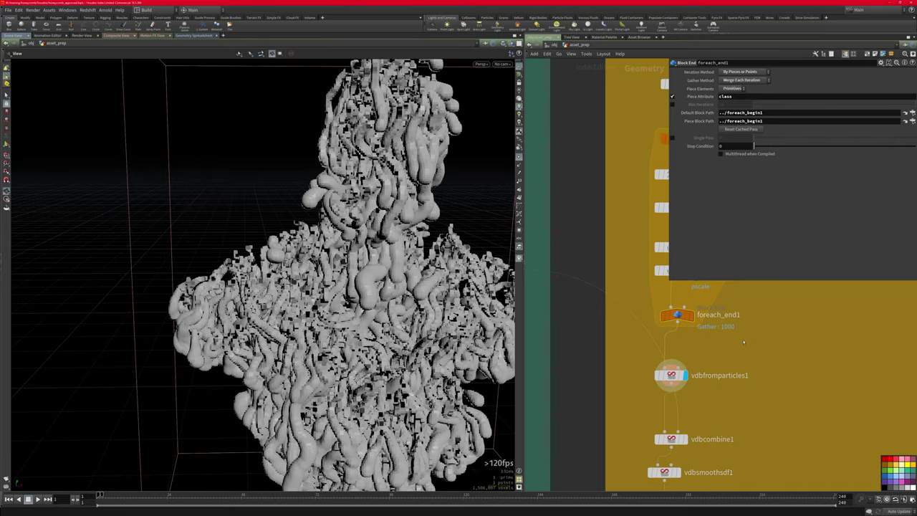
drag(356, 288, 340, 274)
scroll(352, 291, up, 3)
scroll(354, 289, down, 4)
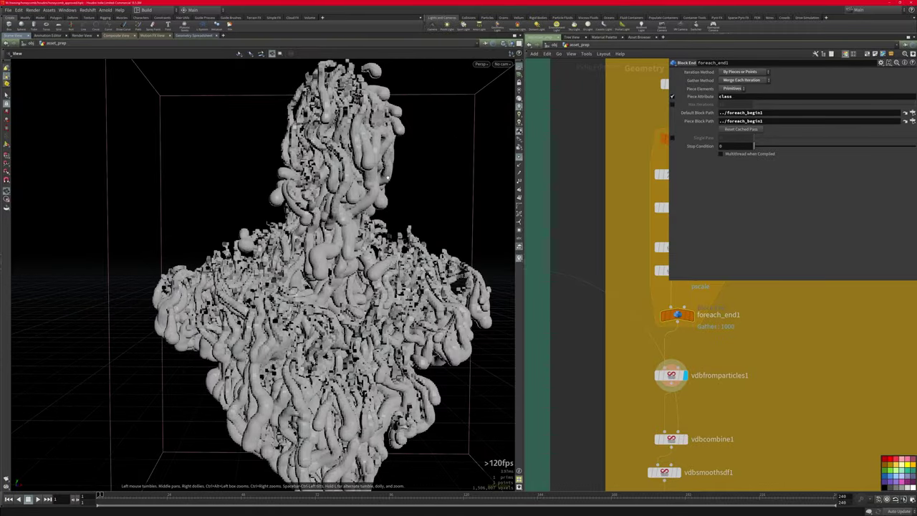
drag(385, 178, 411, 207)
drag(388, 152, 387, 107)
scroll(387, 107, down, 4)
middle_drag(387, 121, 388, 250)
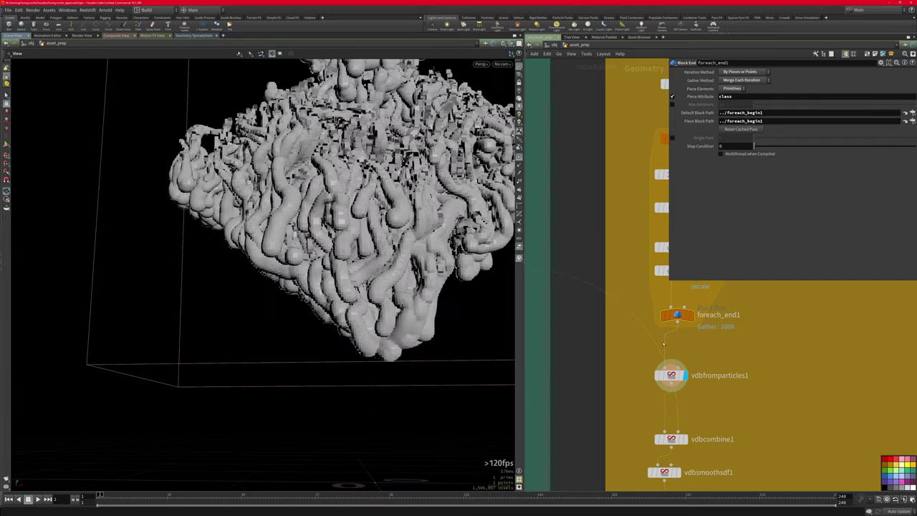
Step: Follow the wire beside vdbfromparticles1 back to the honeycomb network and display volumevop1
middle_drag(782, 406, 809, 317)
drag(390, 229, 348, 267)
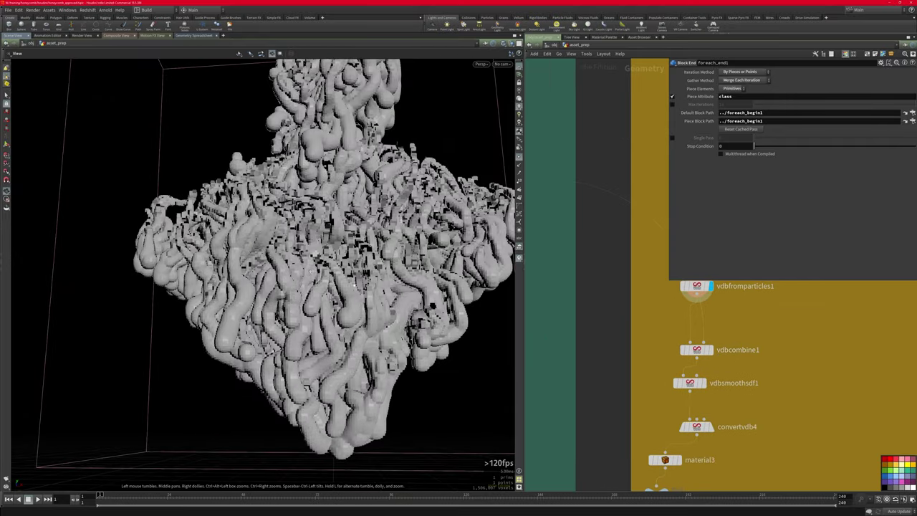
scroll(348, 264, down, 3)
drag(251, 265, 404, 277)
scroll(404, 277, up, 4)
middle_drag(533, 277, 708, 371)
scroll(708, 371, down, 4)
scroll(707, 370, up, 3)
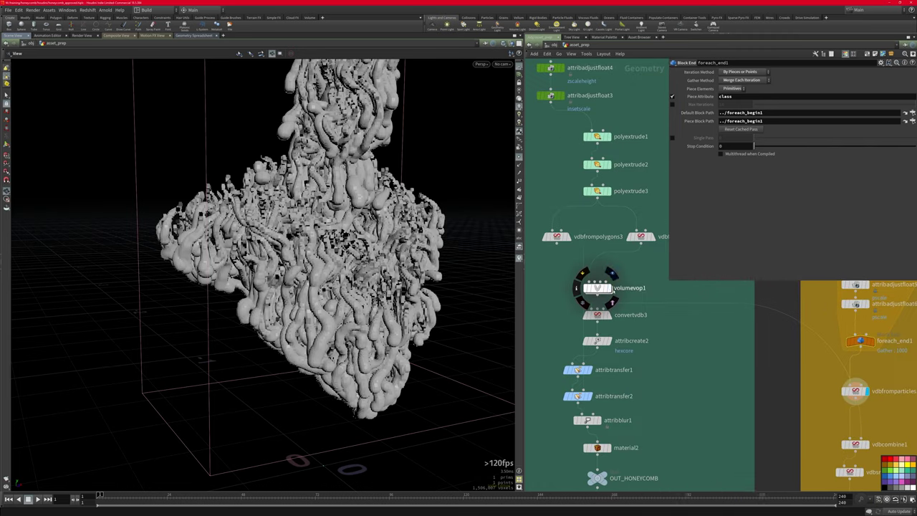
click(609, 288)
drag(322, 245, 350, 253)
Step: Display vdbcombine1 with its SDF Difference parameters and examine the drips with the honeycomb volume subtracted
middle_drag(873, 444, 681, 390)
scroll(681, 389, up, 3)
click(658, 390)
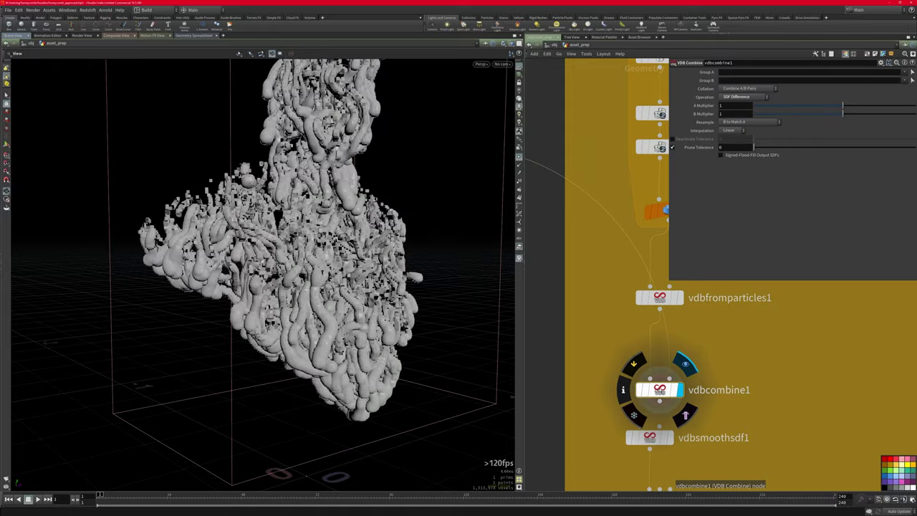
click(659, 389)
drag(415, 287, 434, 294)
right_drag(434, 294, 401, 315)
drag(401, 315, 276, 297)
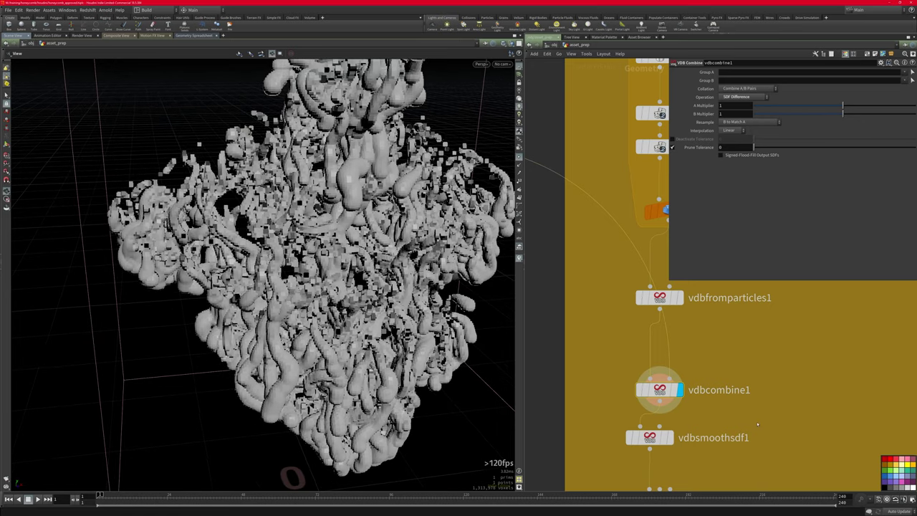
Step: Display vdbsmoothsdf1 with its Mean Value parameters and examine the smoothed drips
middle_drag(674, 436, 691, 351)
click(687, 351)
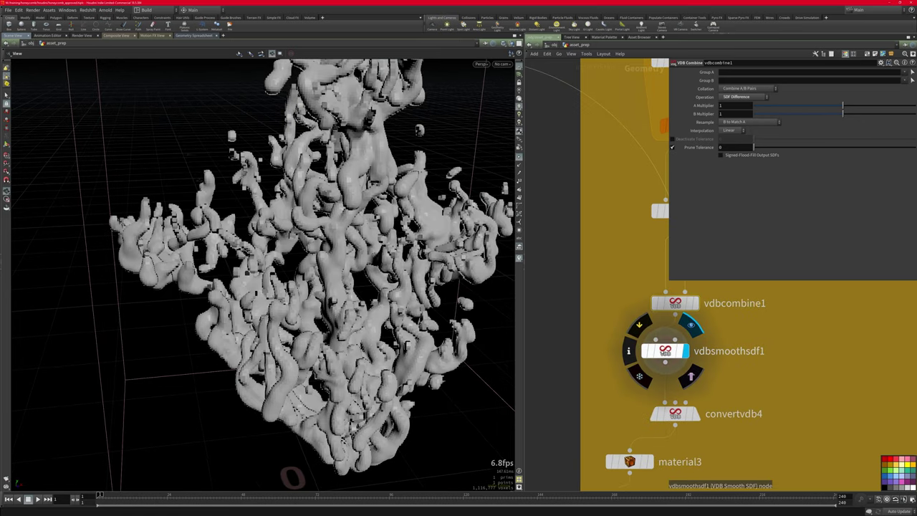
click(663, 352)
right_drag(429, 277, 330, 301)
drag(329, 301, 273, 253)
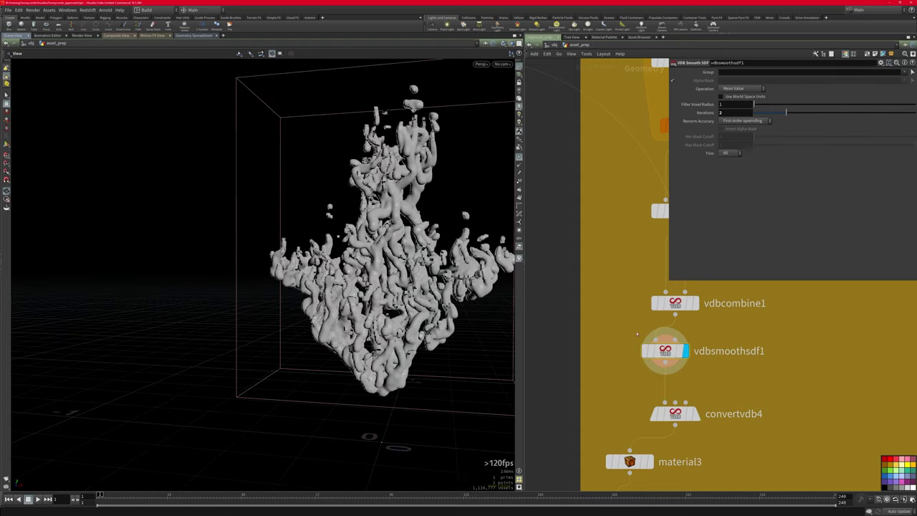
Step: Display convertvdb4, hide the points, and show its Polygons conversion parameters beside the honey mesh
middle_drag(754, 387, 795, 346)
click(736, 373)
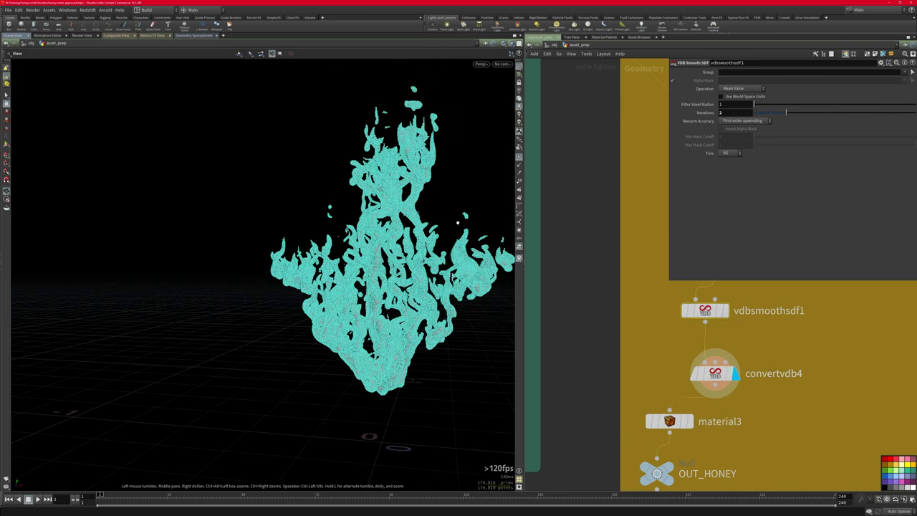
click(519, 157)
middle_drag(408, 237, 328, 225)
drag(328, 224, 341, 207)
click(715, 373)
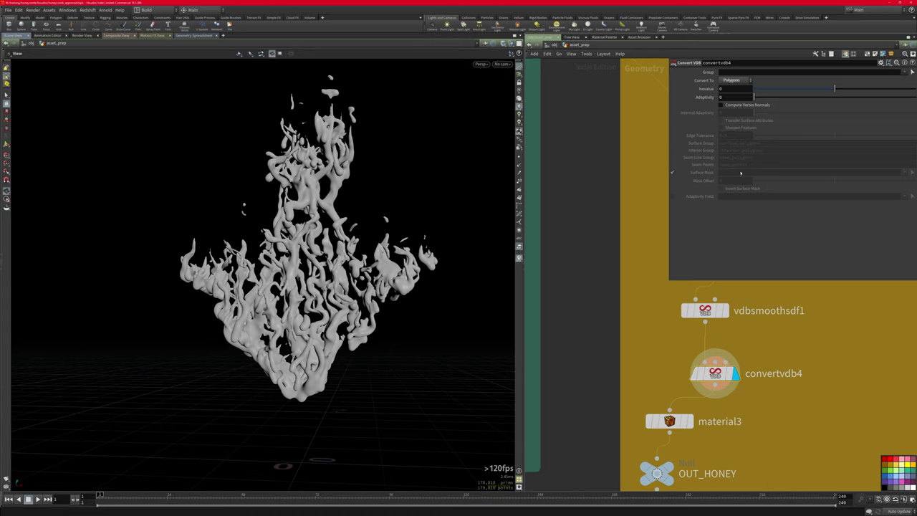
drag(337, 265, 380, 370)
Step: Display the final OUT node below merge1 and examine the honey drips on the honeycomb bust up close and around
scroll(379, 370, down, 2)
middle_drag(716, 458, 774, 318)
scroll(773, 318, down, 4)
middle_drag(666, 372, 807, 365)
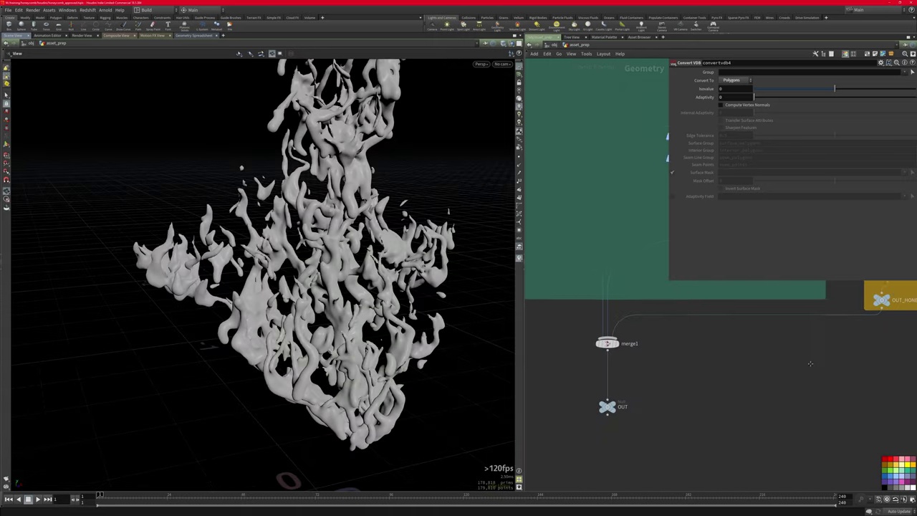
click(630, 405)
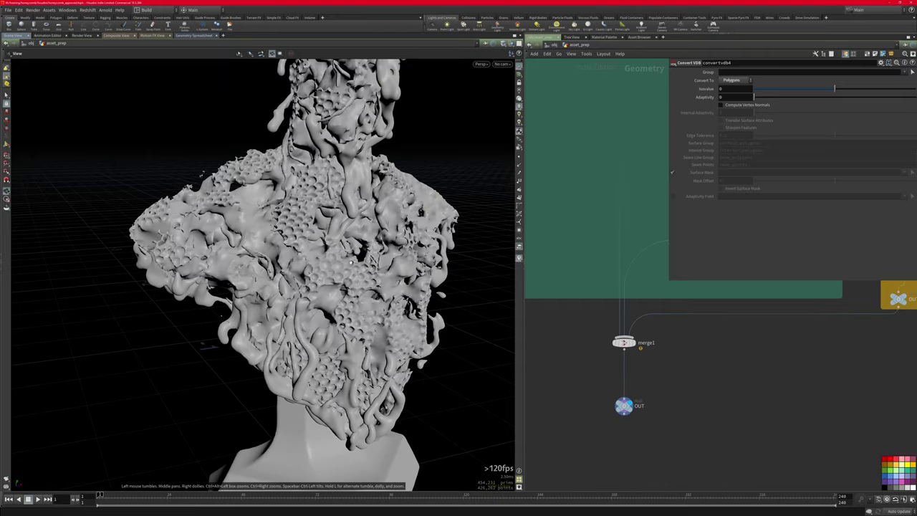
middle_drag(299, 249, 286, 358)
drag(287, 358, 358, 322)
right_drag(358, 322, 478, 369)
mouse_move(325, 343)
mouse_down()
mouse_move(423, 351)
mouse_move(250, 337)
mouse_move(320, 340)
mouse_up()
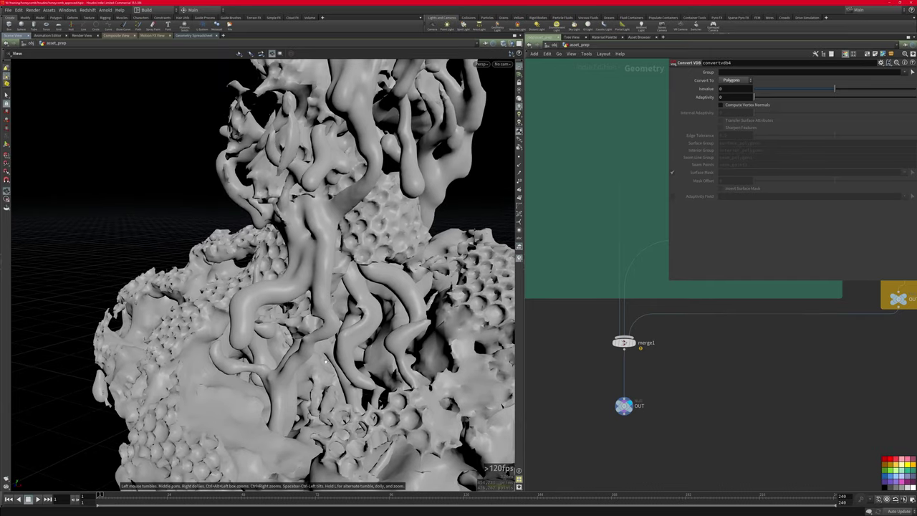
right_drag(297, 356, 215, 318)
drag(215, 319, 307, 149)
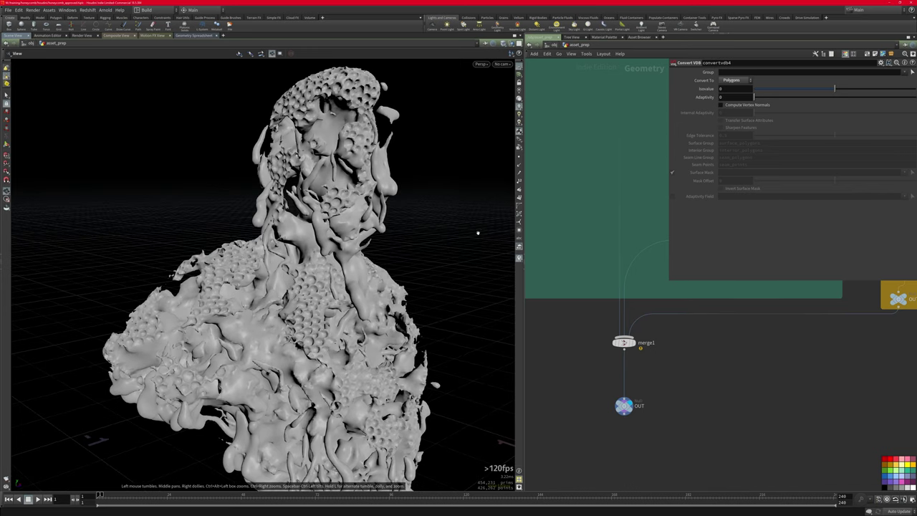
Step: Save the scene and connect the output of vdbfrompolygons3 to volumevop1 in place of vdbfrompolygons4
middle_drag(647, 186, 617, 294)
scroll(618, 294, down, 5)
middle_drag(652, 230, 644, 329)
scroll(606, 388, up, 6)
key(ctrl+s)
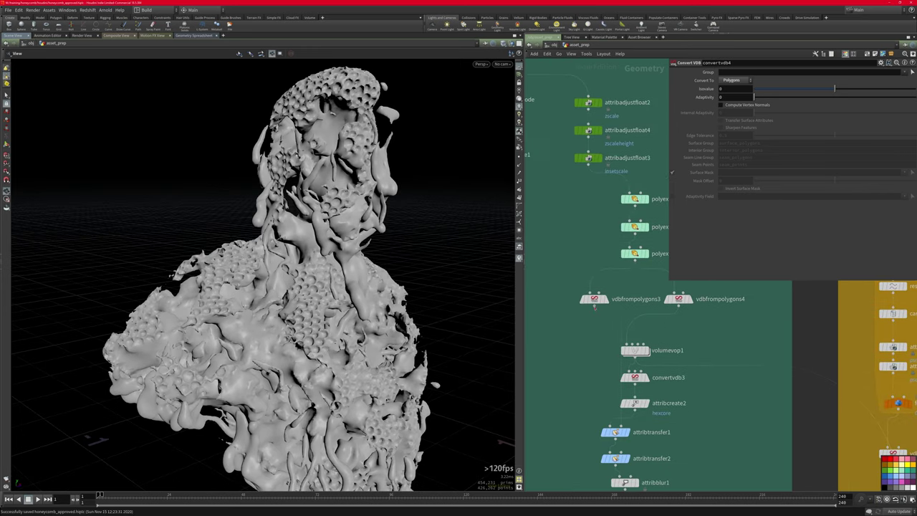
drag(595, 311, 625, 341)
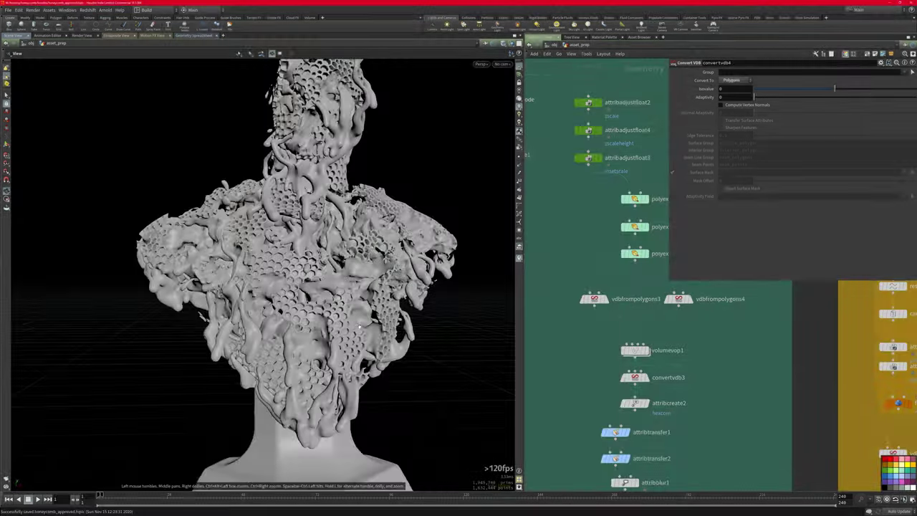
drag(236, 333, 265, 335)
Step: Set vdbsmoothsdf1's Iterations to 1 and inspect the bust's head and torso
middle_drag(877, 469, 697, 334)
click(644, 372)
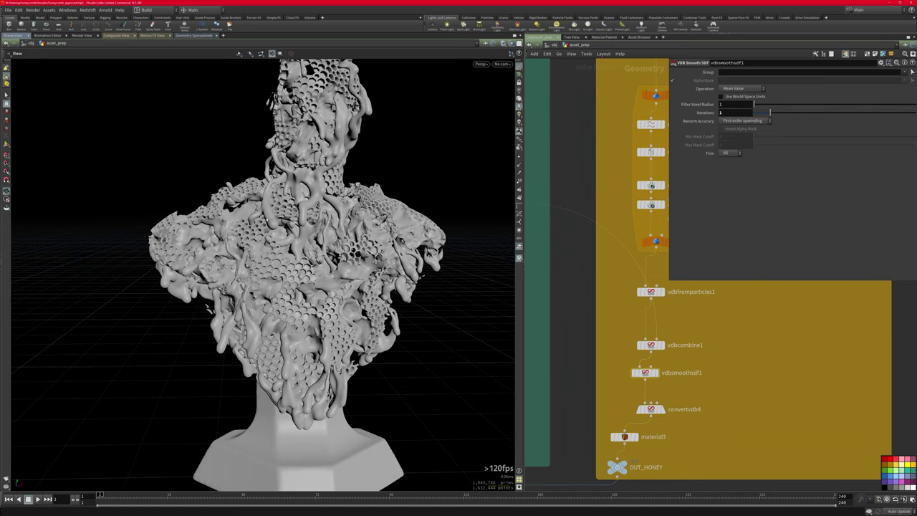
drag(297, 140, 276, 232)
scroll(276, 233, up, 4)
middle_drag(276, 233, 312, 407)
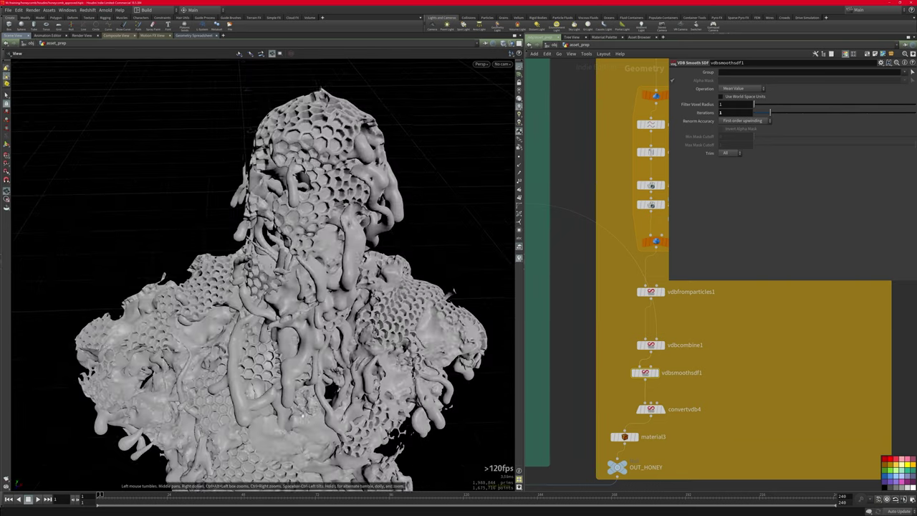
scroll(312, 407, down, 3)
drag(312, 407, 319, 326)
middle_drag(318, 326, 323, 233)
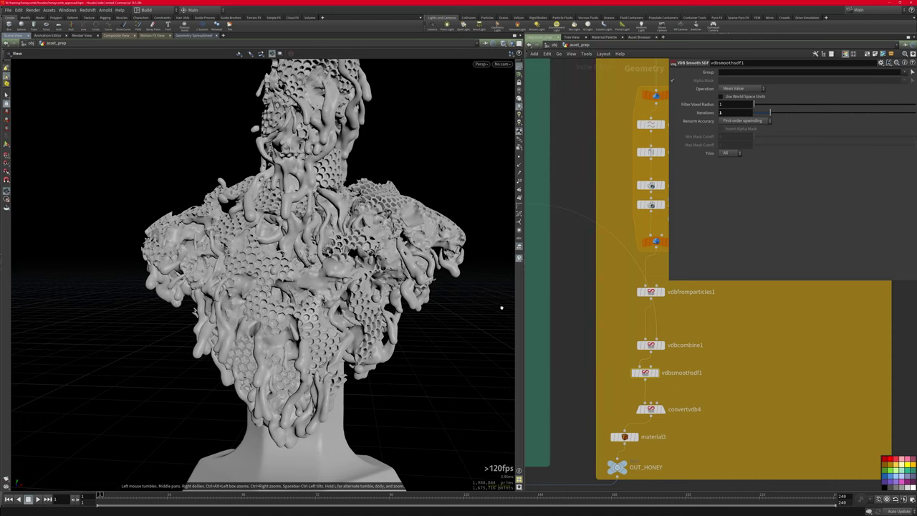
middle_drag(721, 420, 669, 500)
scroll(757, 356, down, 4)
scroll(599, 420, up, 4)
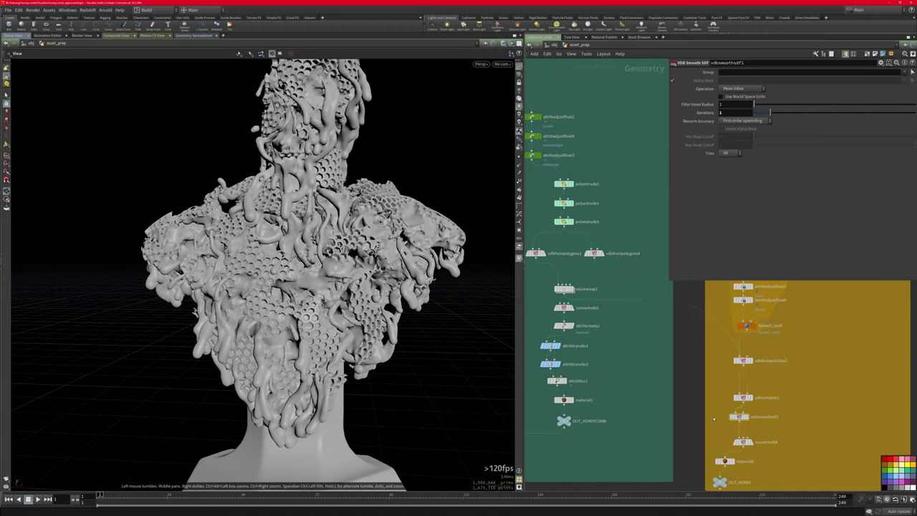
scroll(637, 280, down, 3)
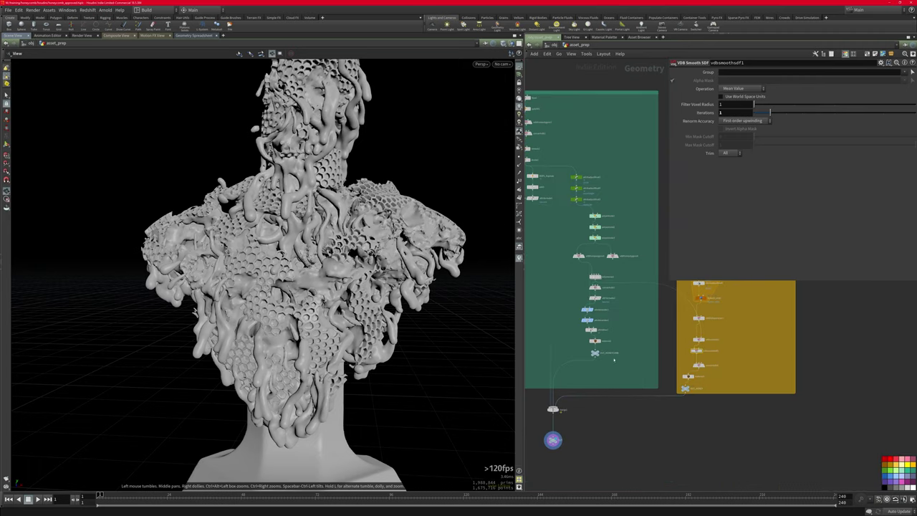
scroll(611, 356, up, 3)
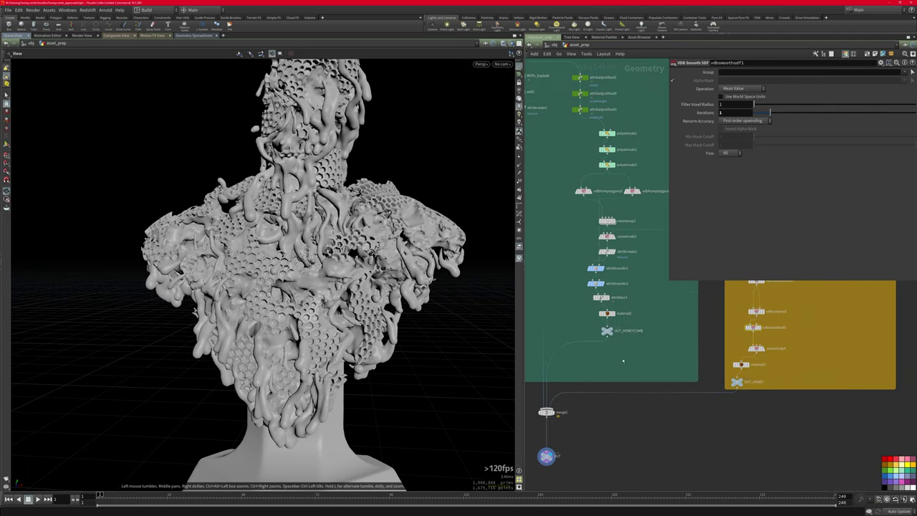
middle_drag(555, 263, 676, 371)
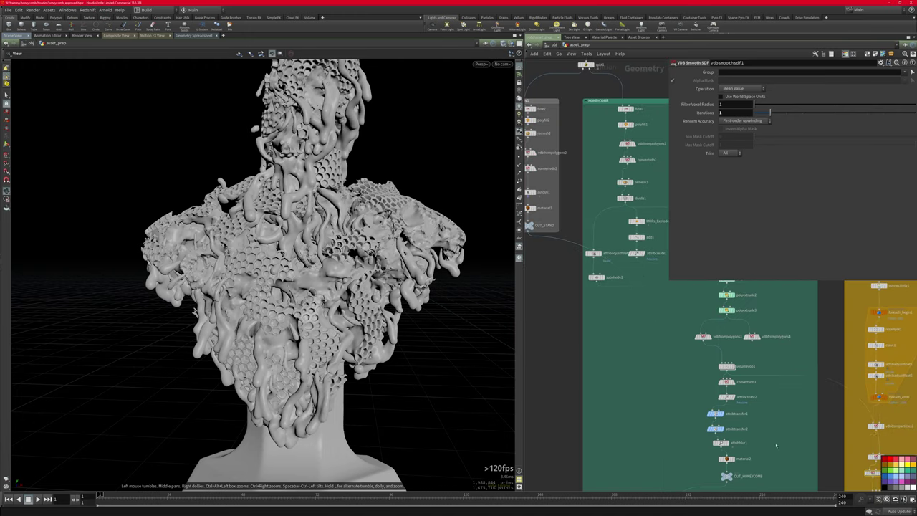
middle_drag(776, 445, 701, 208)
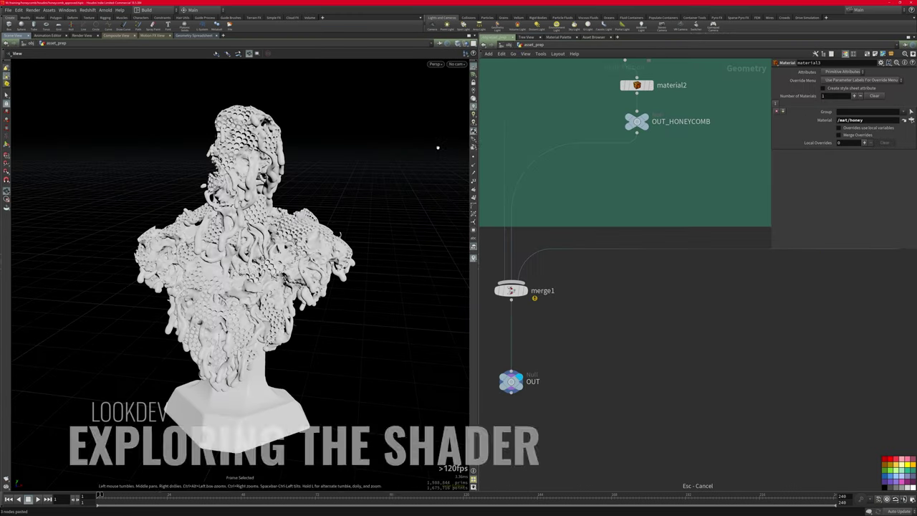
Step: Go from asset_prep to the mat network holding the base, honey and honeycomb materials, and switch to the Arnold render view
click(533, 45)
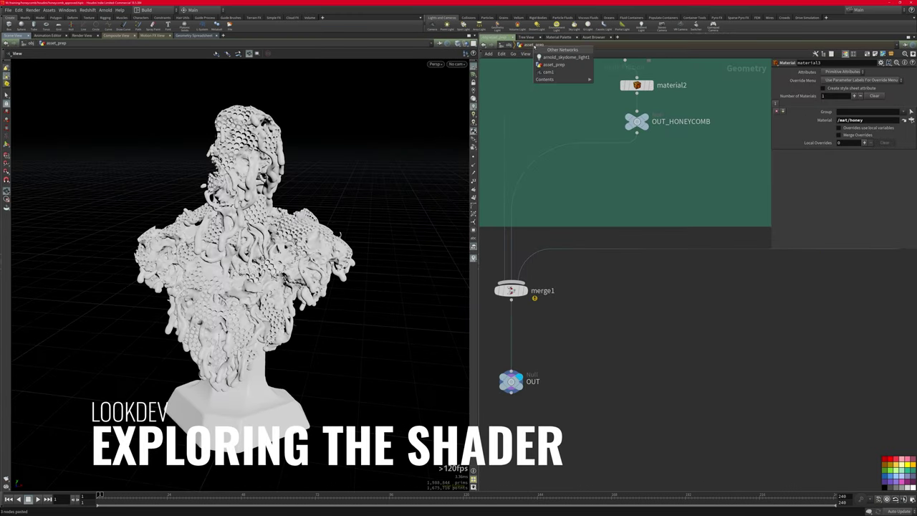
click(511, 44)
click(511, 44)
click(512, 46)
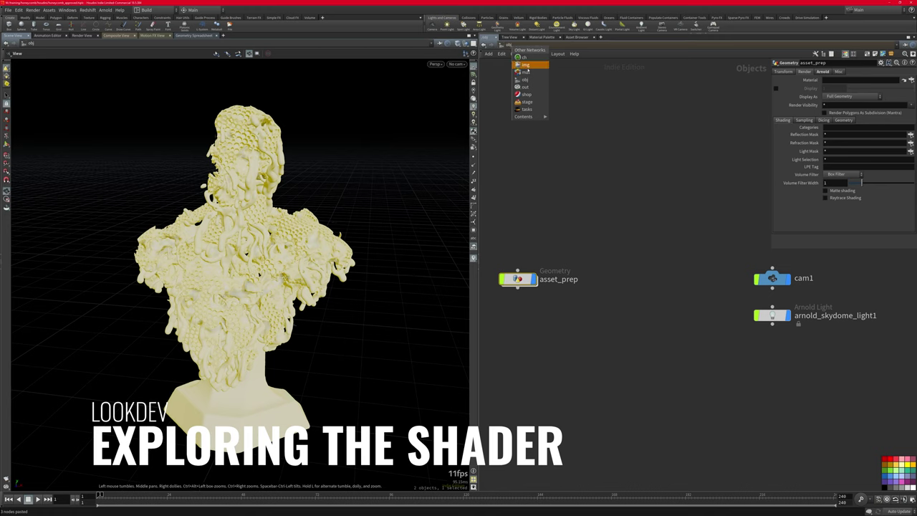
click(525, 72)
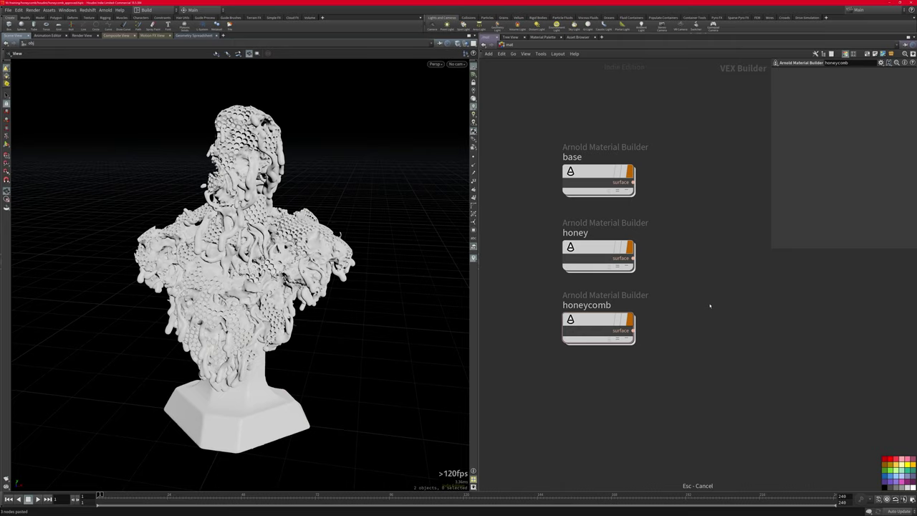
click(81, 35)
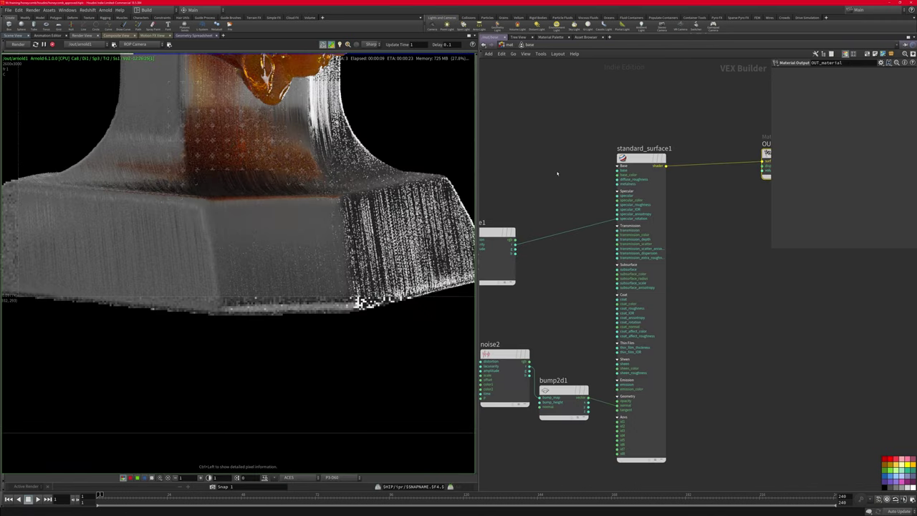
Step: Display standard_surface1's parameters in the base material and examine its noise and bump connections
scroll(558, 174, down, 4)
middle_drag(573, 158, 552, 169)
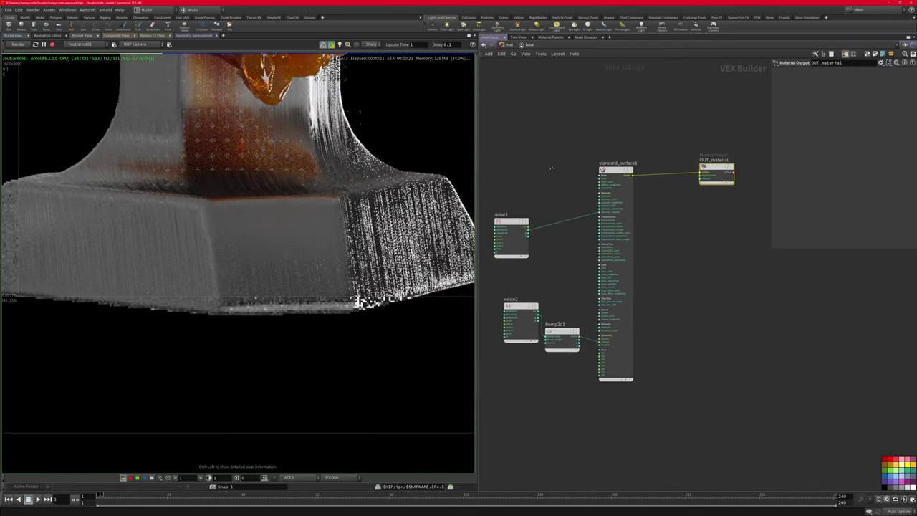
click(605, 170)
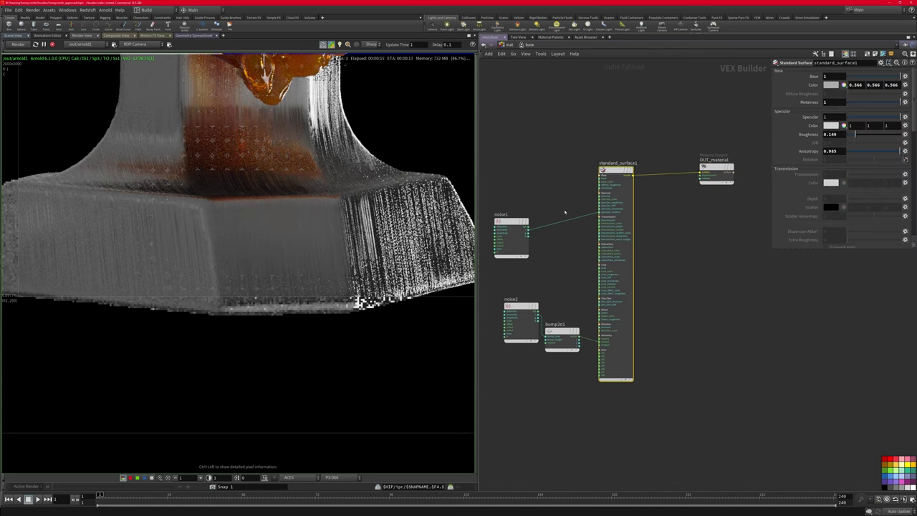
Step: Connect noise1's output directly to OUT_material's surface input to preview the streak pattern on the pedestal
drag(529, 227, 702, 173)
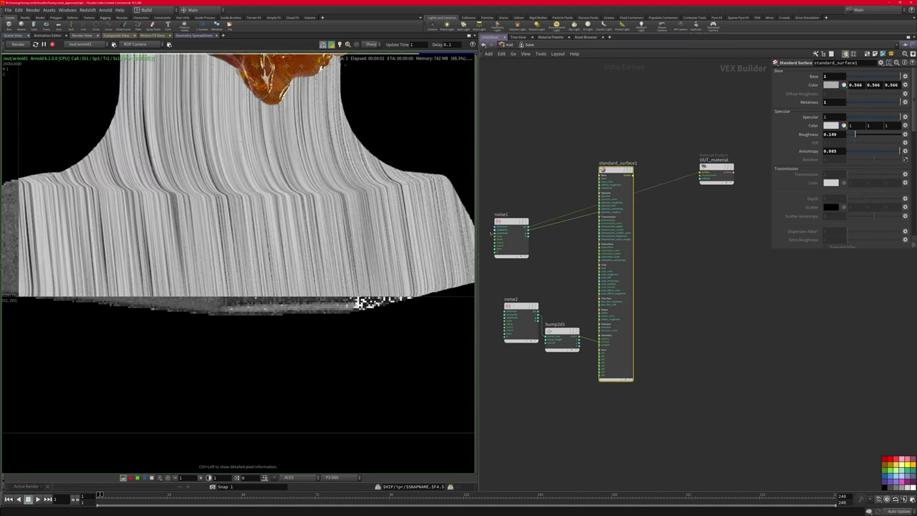
mouse_move(512, 223)
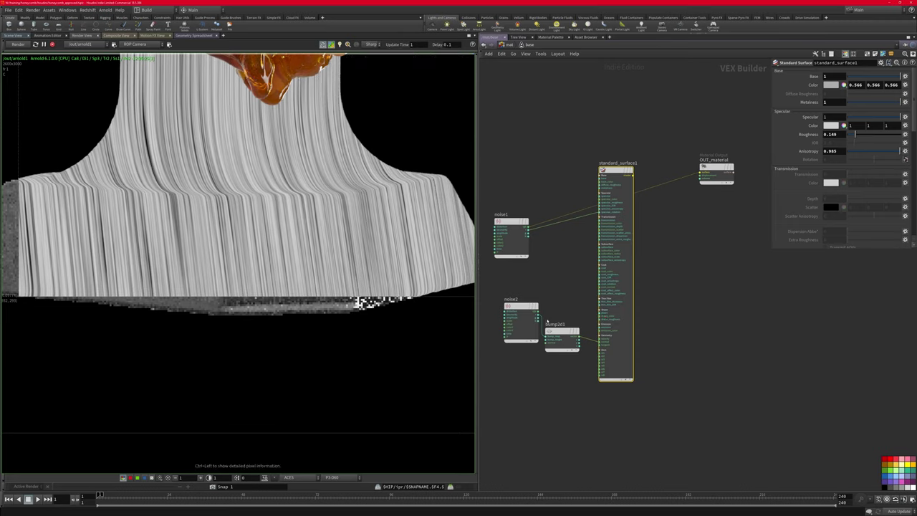
drag(520, 221, 551, 215)
Step: Reconnect standard_surface1's shader output to OUT_material's surface input in the base material
scroll(597, 206, up, 3)
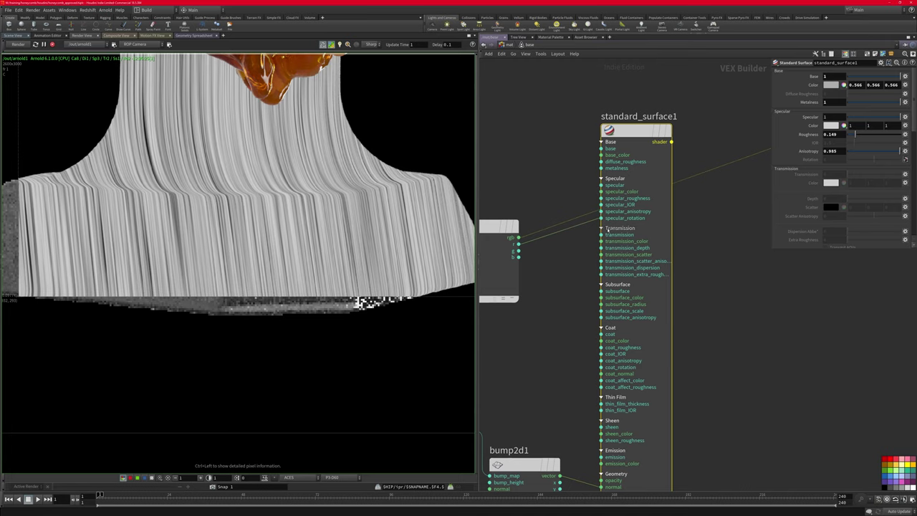
scroll(561, 304, down, 5)
scroll(528, 326, up, 4)
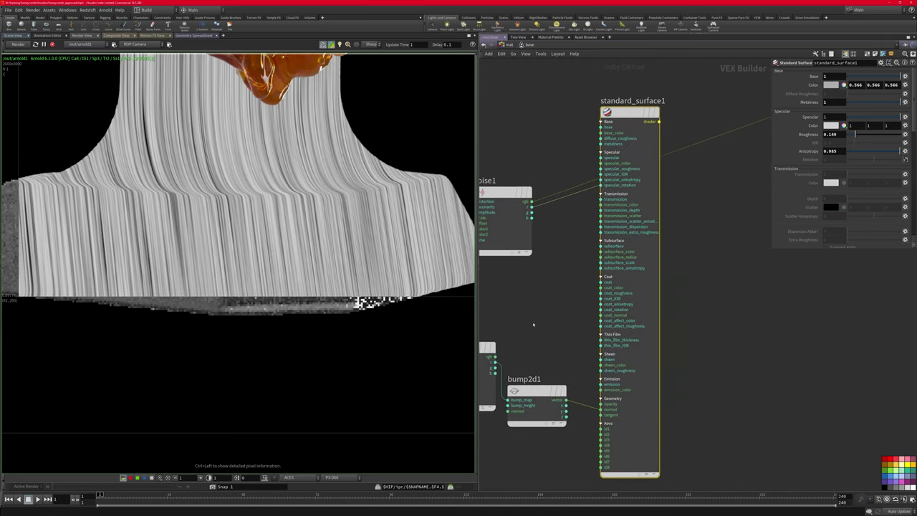
middle_drag(664, 101, 564, 192)
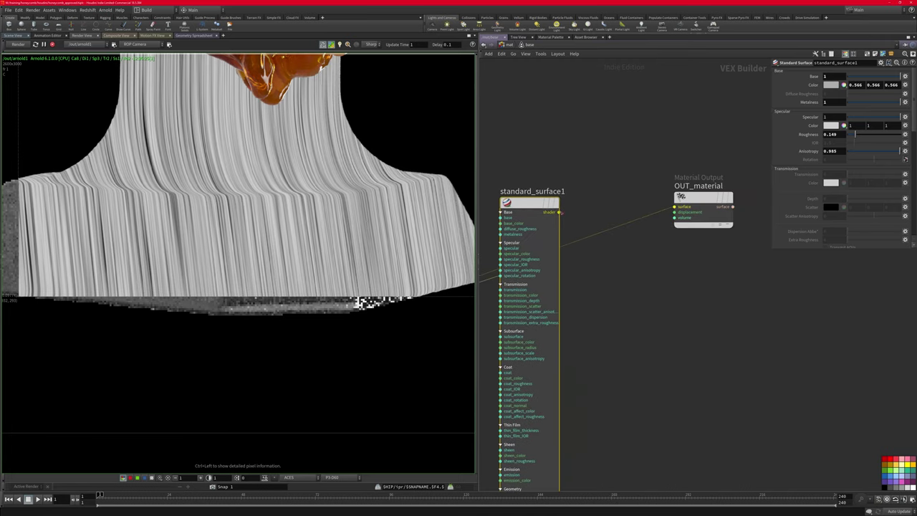
drag(559, 212, 673, 207)
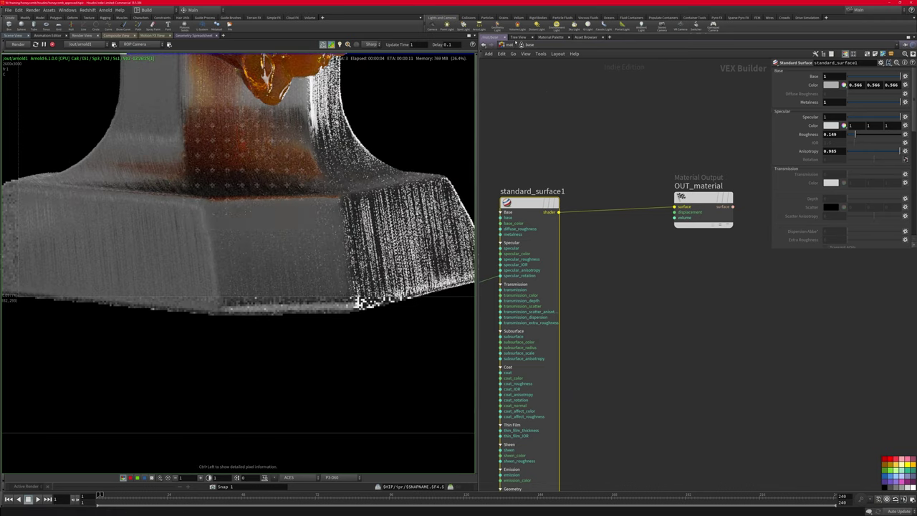
Step: Open the honeycomb material network and frame the bust's neck and shoulders in the Arnold render
click(520, 45)
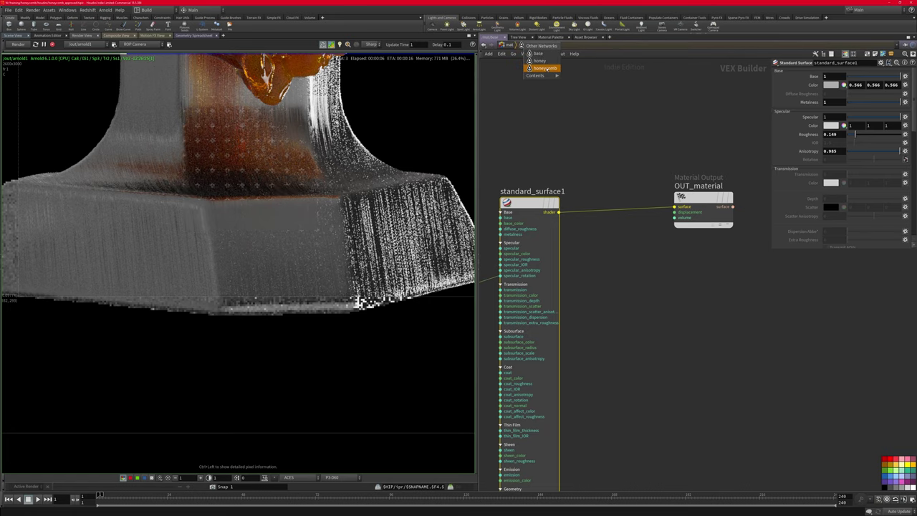
click(545, 68)
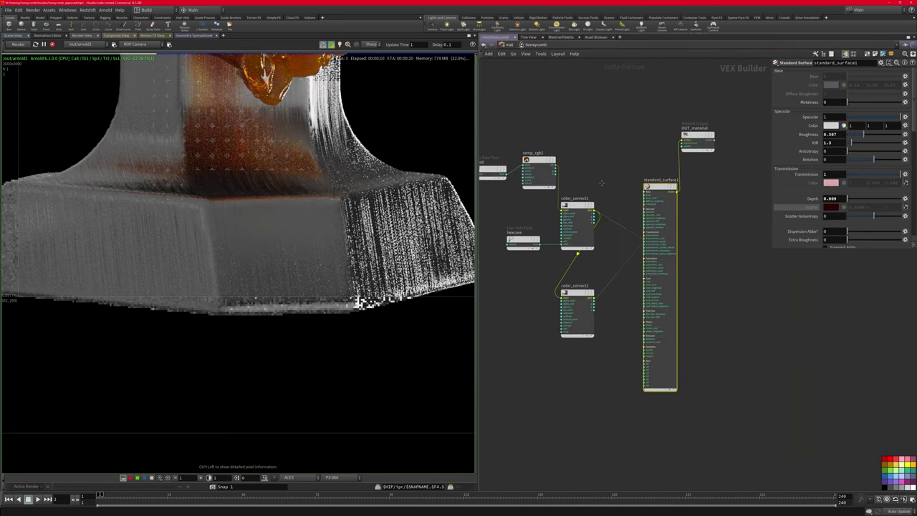
middle_drag(357, 82, 365, 247)
right_drag(365, 247, 377, 210)
scroll(378, 212, up, 5)
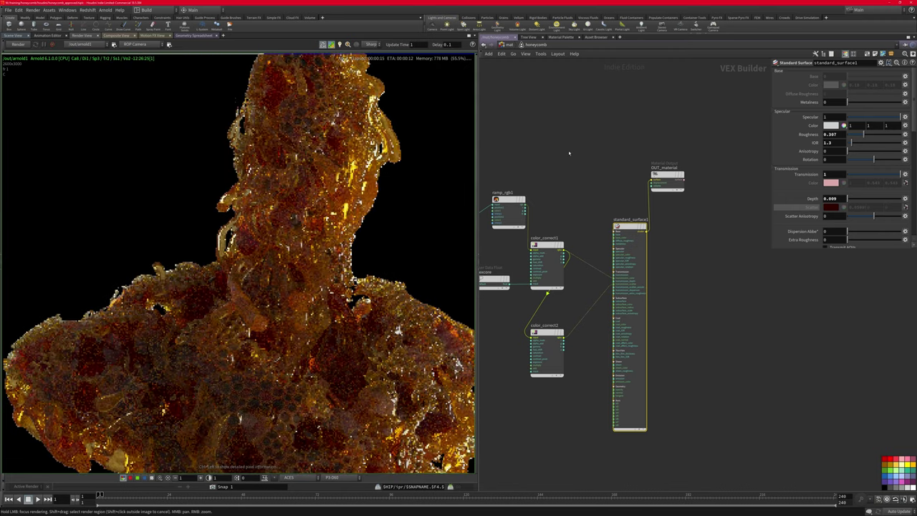
Step: Move OUT_material above standard_surface1 and connect the hexid output to its surface input to preview the cell IDs
click(511, 45)
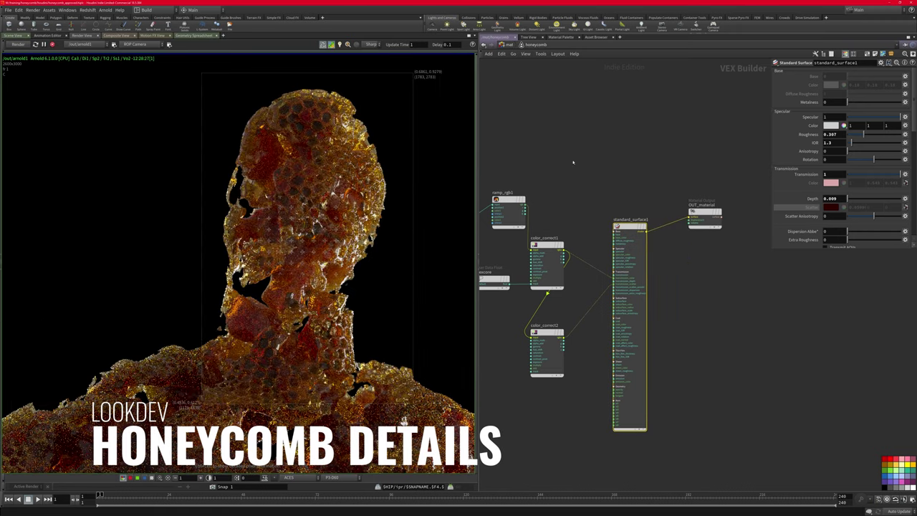
key(h)
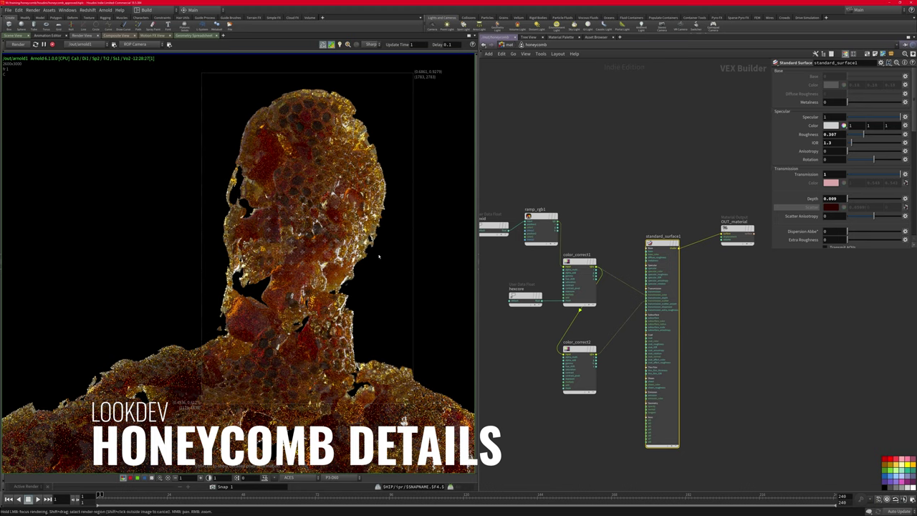
middle_drag(592, 192, 612, 189)
drag(757, 227, 733, 168)
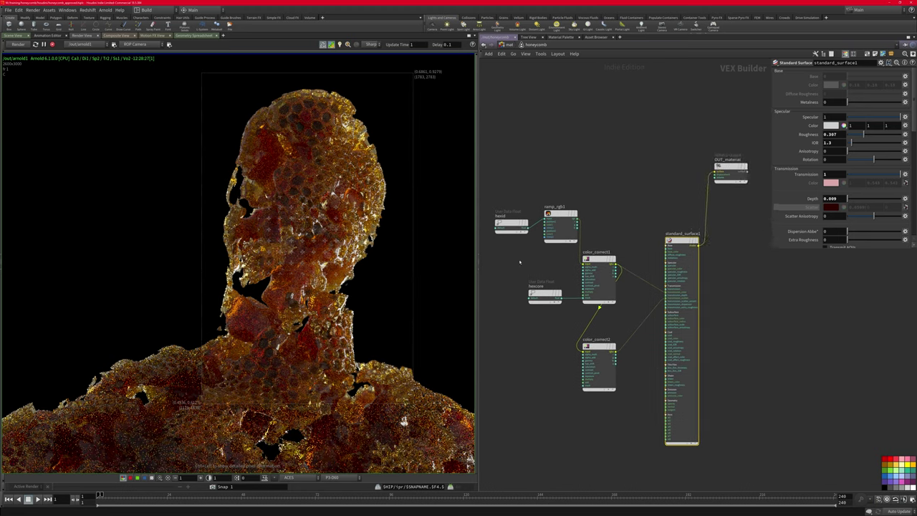
middle_drag(515, 261, 528, 266)
drag(537, 234, 728, 179)
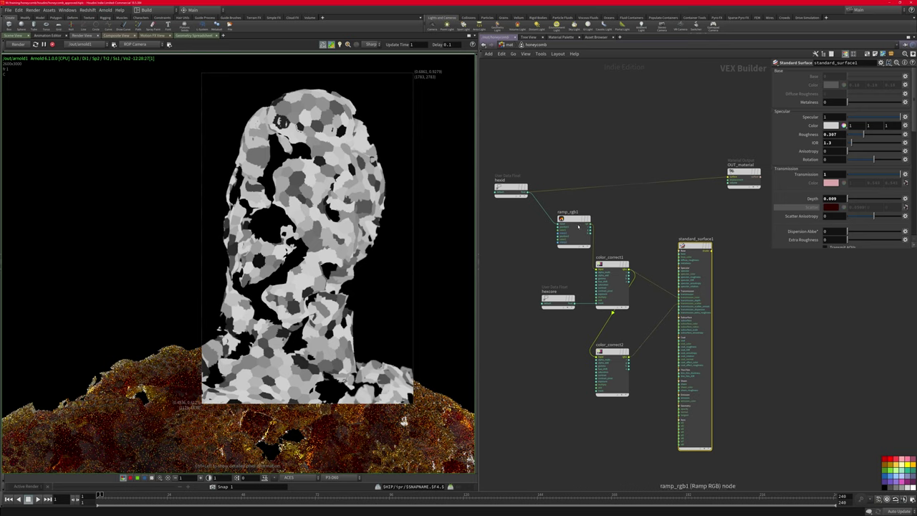
Step: Show ramp_rgb1's parameters and connect its rgb output to OUT_material's surface input to preview the yellow ramp
scroll(580, 226, up, 5)
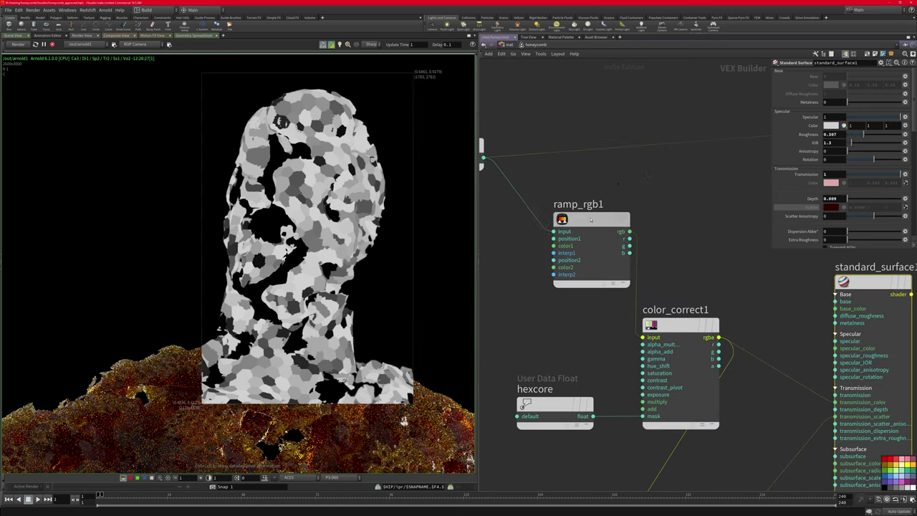
click(591, 220)
scroll(690, 227, down, 3)
middle_drag(629, 221, 571, 259)
drag(517, 270, 739, 194)
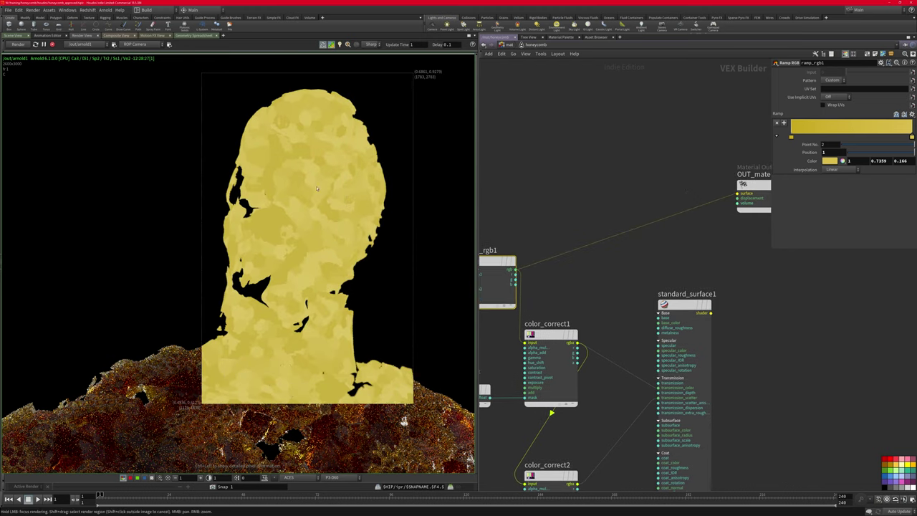
Step: Shift color_correct1 slightly and connect hexcore's float output to OUT_material's surface input to preview the mask
middle_drag(609, 301, 672, 253)
drag(610, 290, 625, 282)
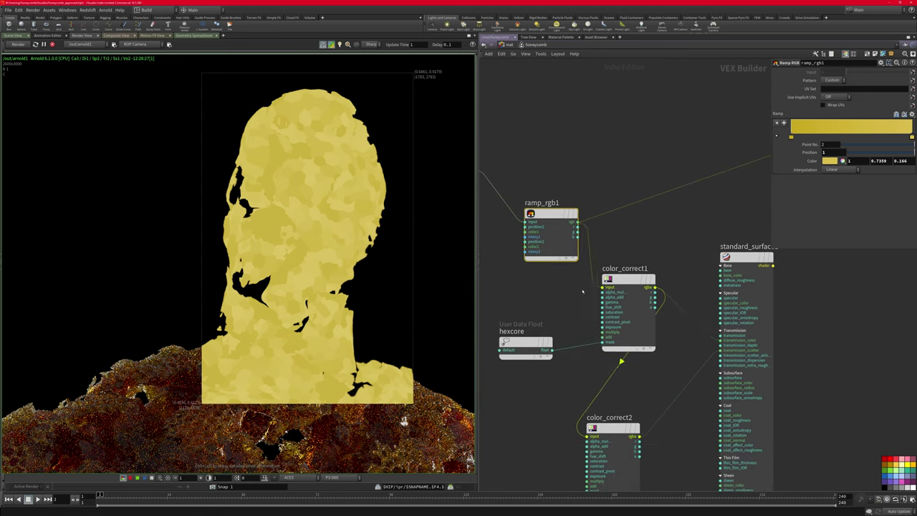
middle_drag(652, 228, 608, 253)
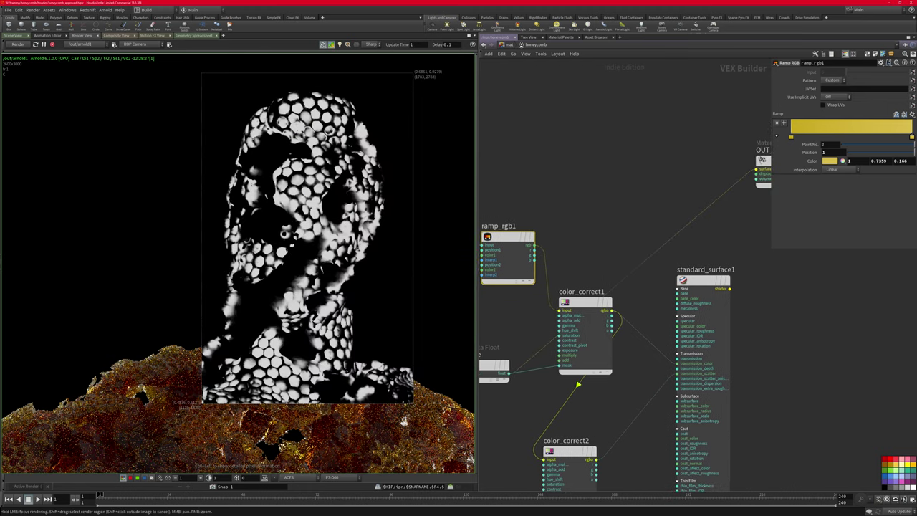
Step: Connect color_correct1's rgba output to OUT_material's surface input, show its parameters, and inspect the preview on the head and chest
mouse_move(574, 304)
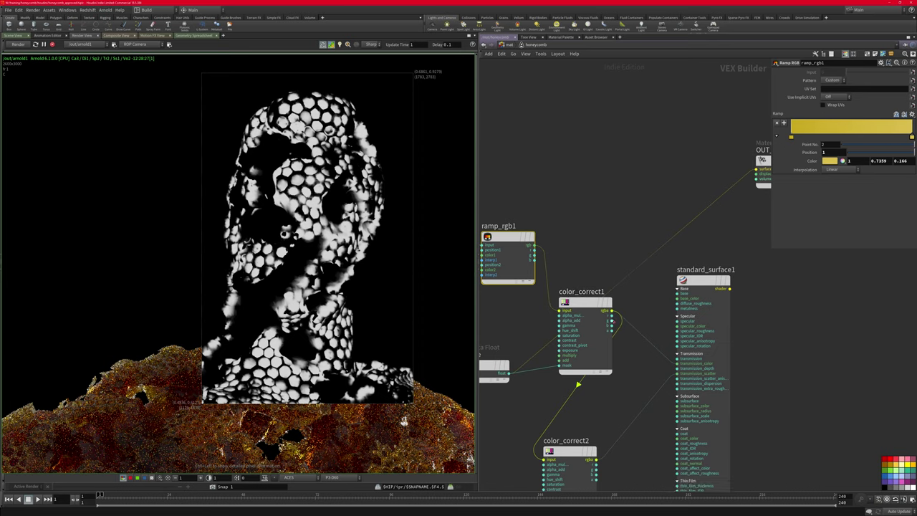
drag(611, 310, 756, 169)
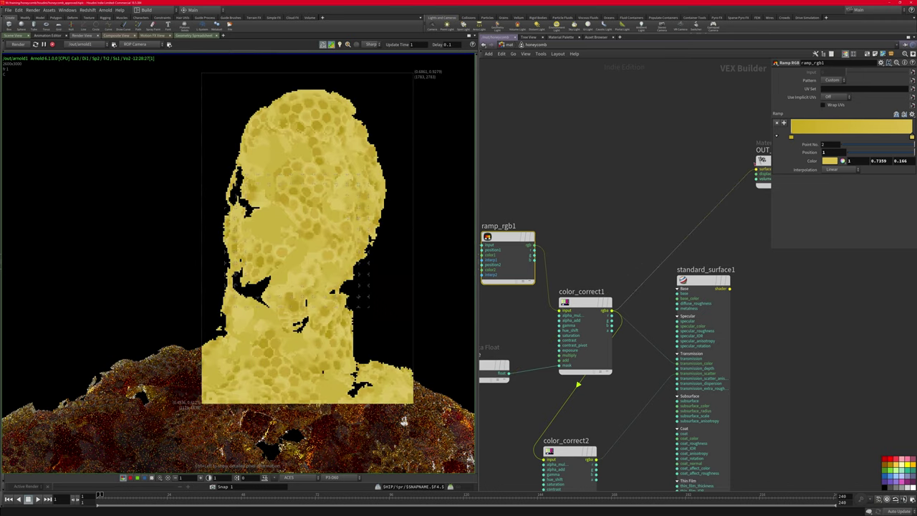
click(584, 301)
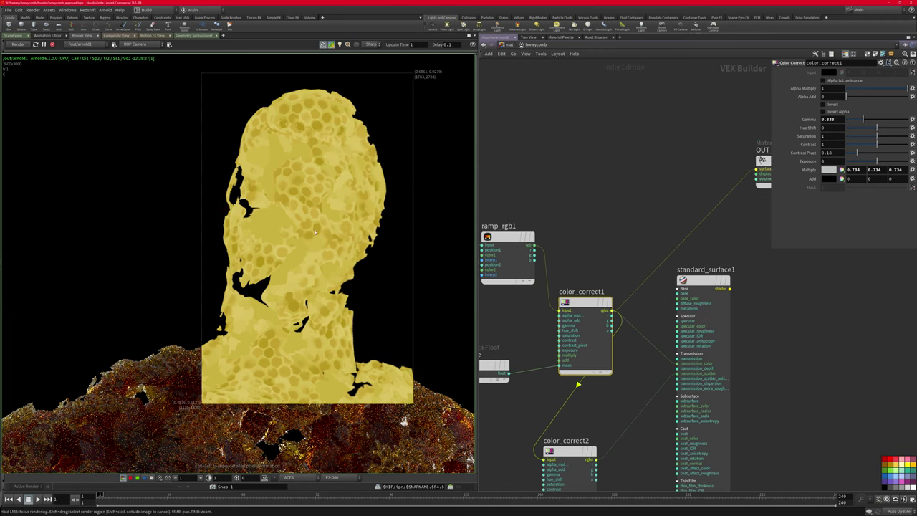
middle_drag(279, 180, 280, 11)
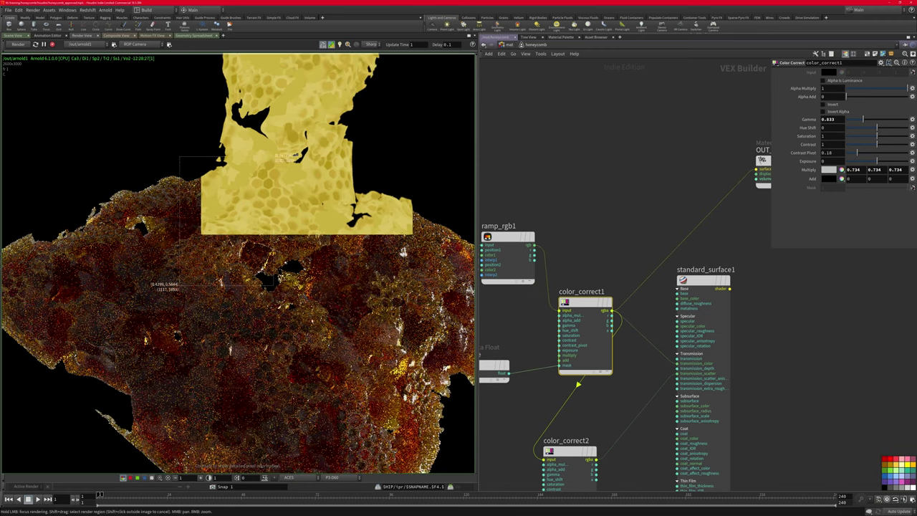
scroll(378, 333, down, 4)
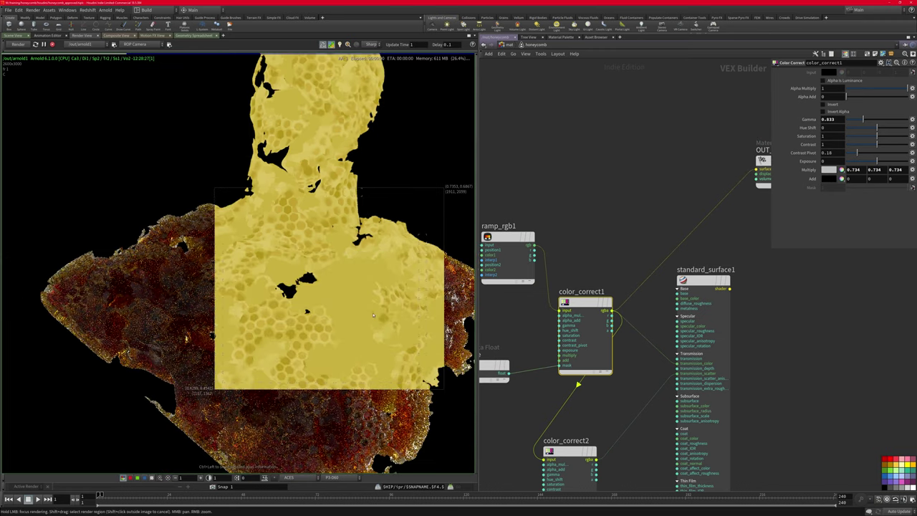
Step: Show color_correct2's parameters and connect its rgba output to OUT_material's surface input to preview the darker color
middle_drag(589, 379, 577, 363)
click(569, 362)
drag(566, 404, 726, 113)
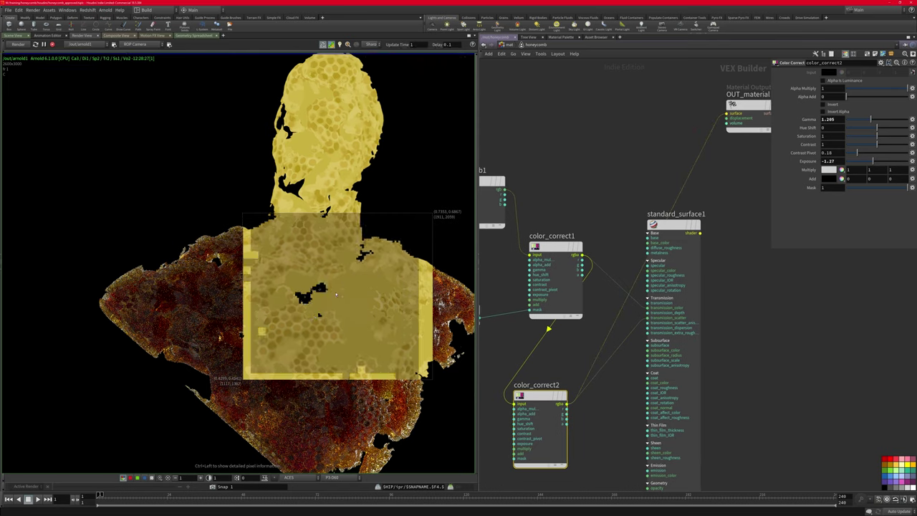
Step: Rearrange the node layout, placing color_correct2 below color_correct1 and moving standard_surface1 slightly away from them
drag(539, 394, 585, 121)
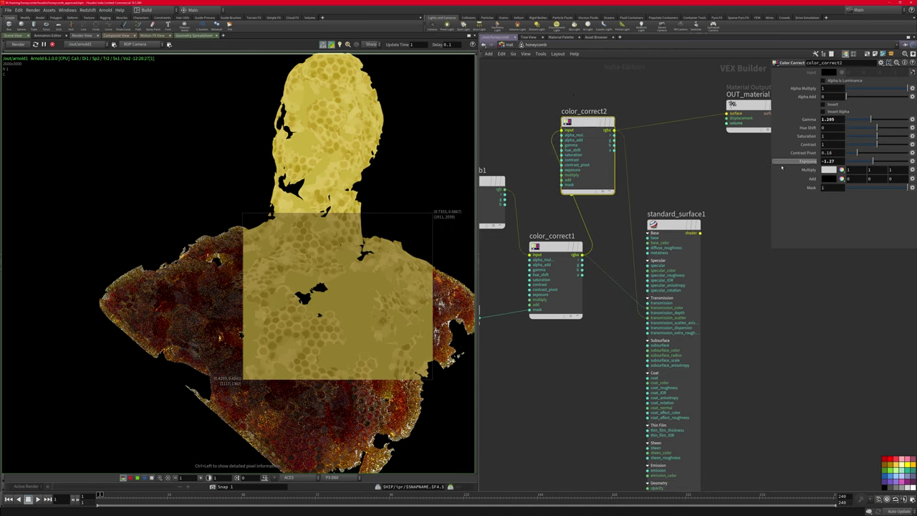
drag(673, 224, 701, 199)
drag(575, 122, 570, 373)
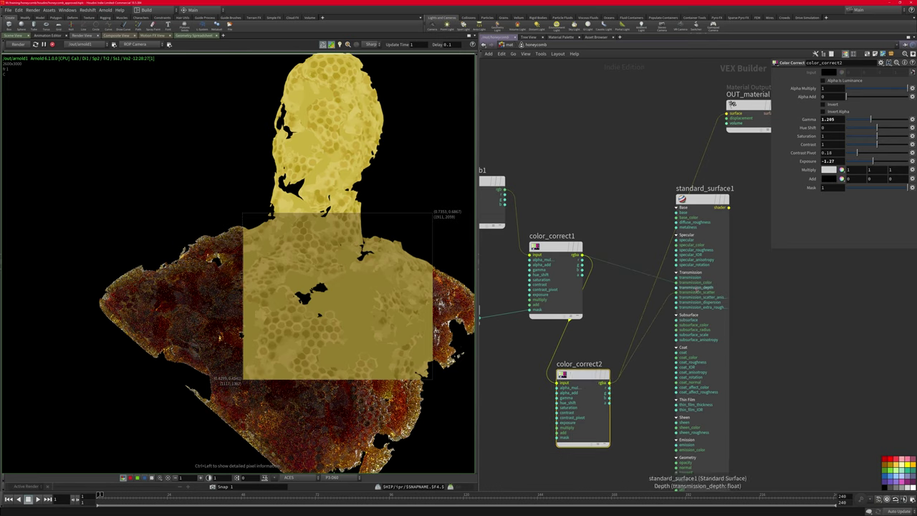
Step: Move OUT_material clear of standard_surface1 and reconnect the standard_surface1 shader output to its surface input
middle_drag(631, 151, 576, 192)
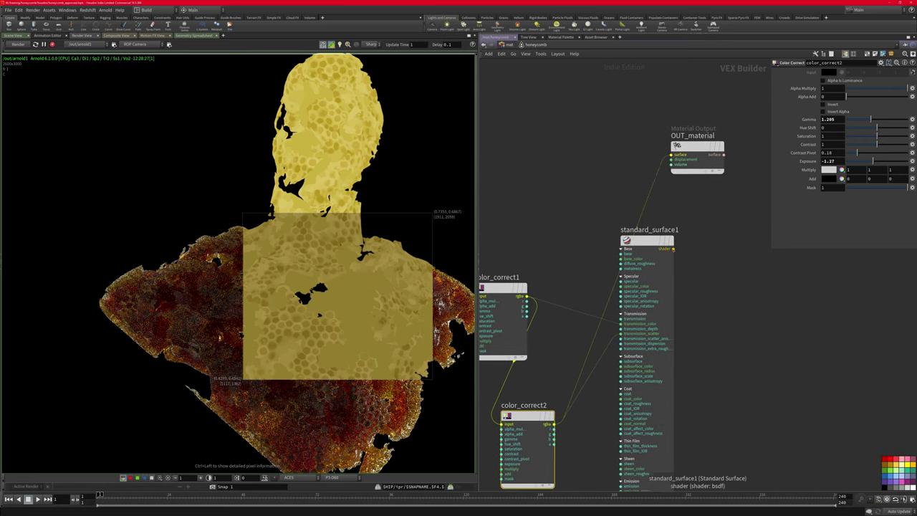
scroll(561, 257, down, 5)
mouse_move(554, 256)
middle_down()
mouse_move(672, 234)
mouse_move(549, 255)
middle_up()
scroll(630, 252, up, 5)
middle_drag(616, 268, 709, 296)
drag(652, 212, 730, 222)
drag(631, 301, 706, 217)
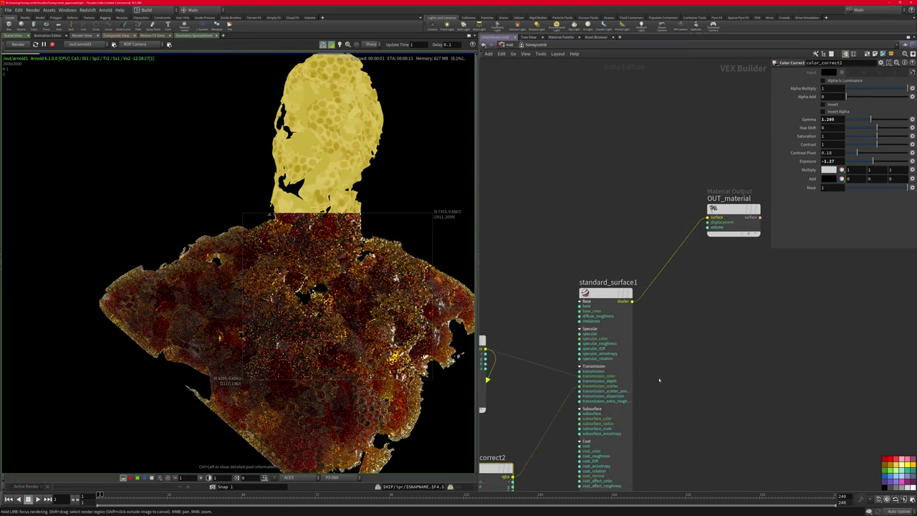
Step: Display the honeycomb standard_surface1's parameters and enlarge the parameter pane beside a closer render of the chest
middle_drag(619, 335, 622, 247)
click(623, 247)
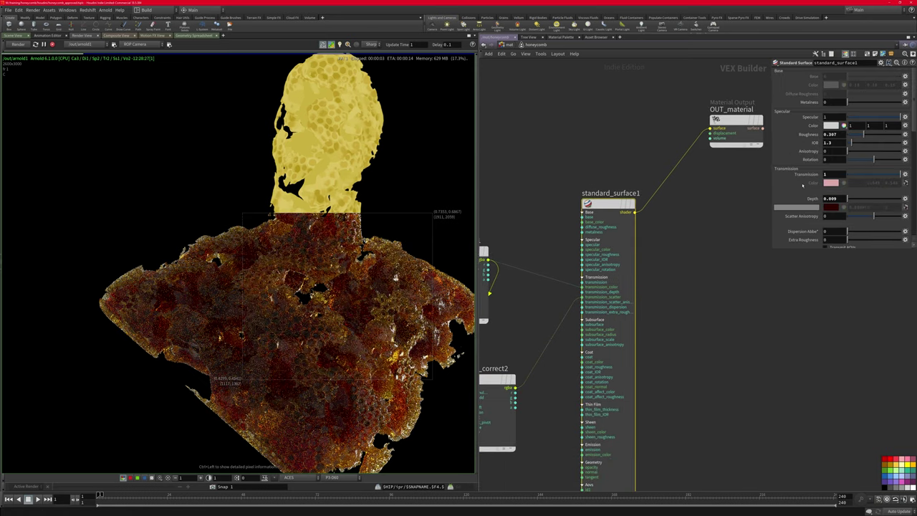
right_drag(372, 280, 806, 265)
drag(753, 314, 747, 321)
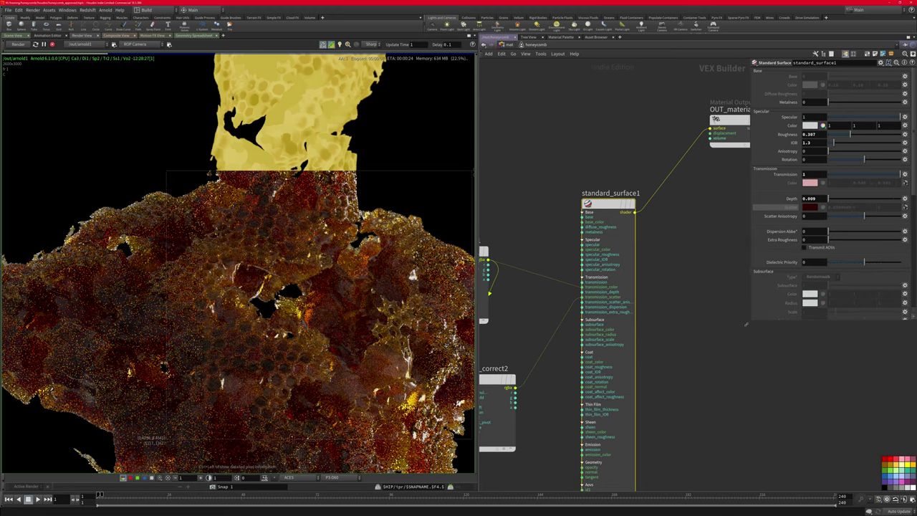
Step: Set the honeycomb standard_surface1's transmission to 0 and limit the preview to a render region over the bust's shoulder
drag(838, 174, 793, 175)
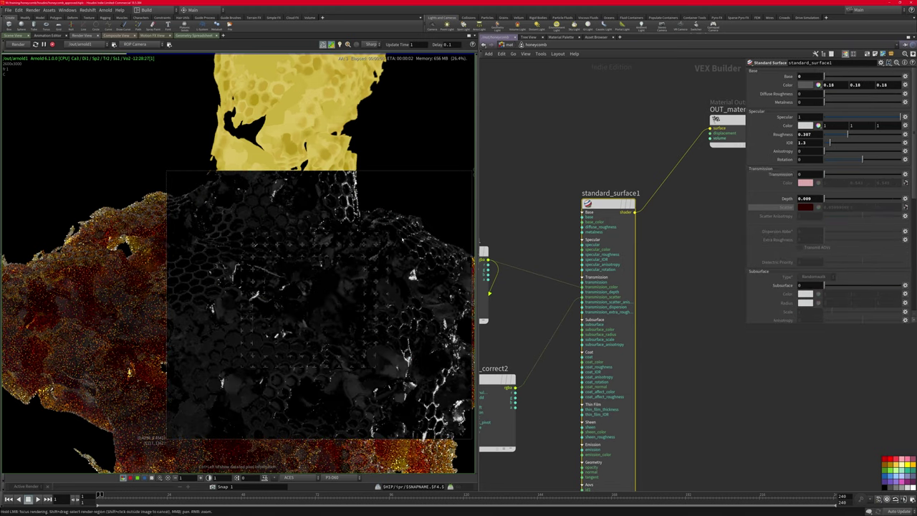
middle_drag(308, 275, 214, 312)
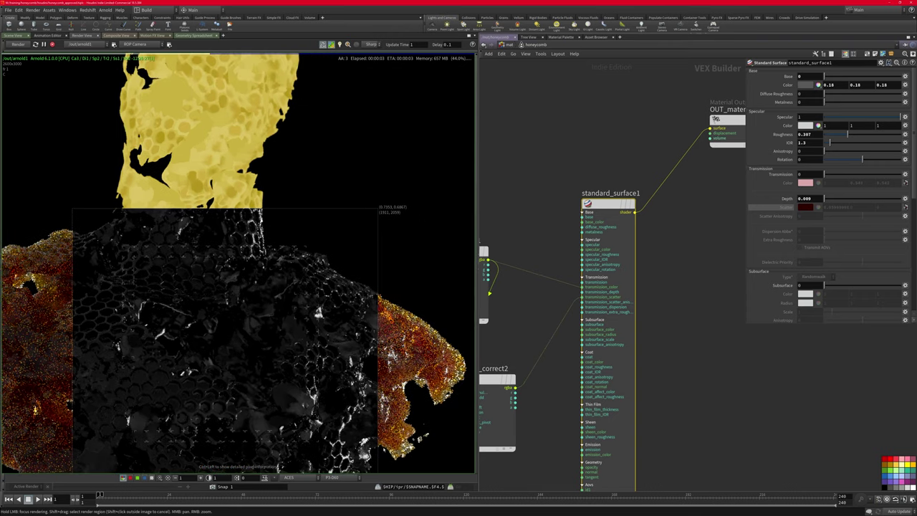
middle_drag(244, 348, 228, 289)
shift+drag(275, 192, 458, 355)
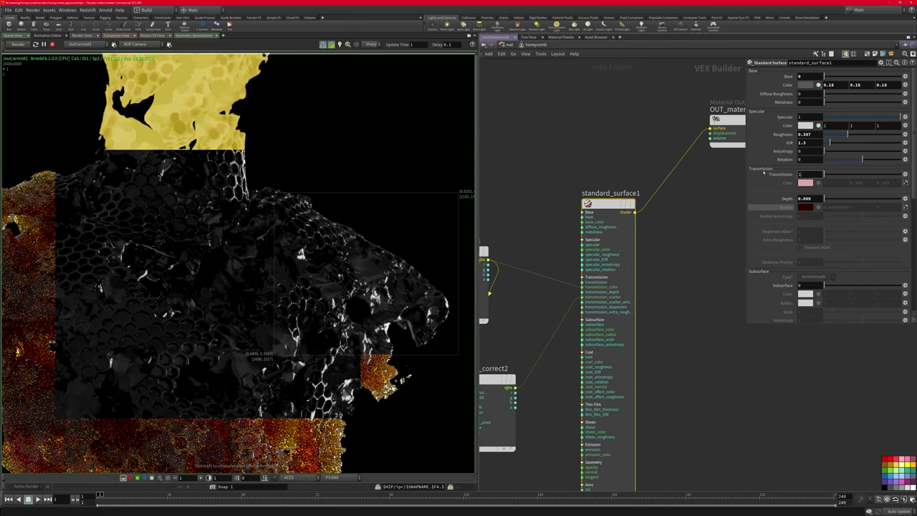
Step: Restore the transmission to 1 and try transmission depths of 0.05 and 0.005 on the shoulder region
text(1)
key(Return)
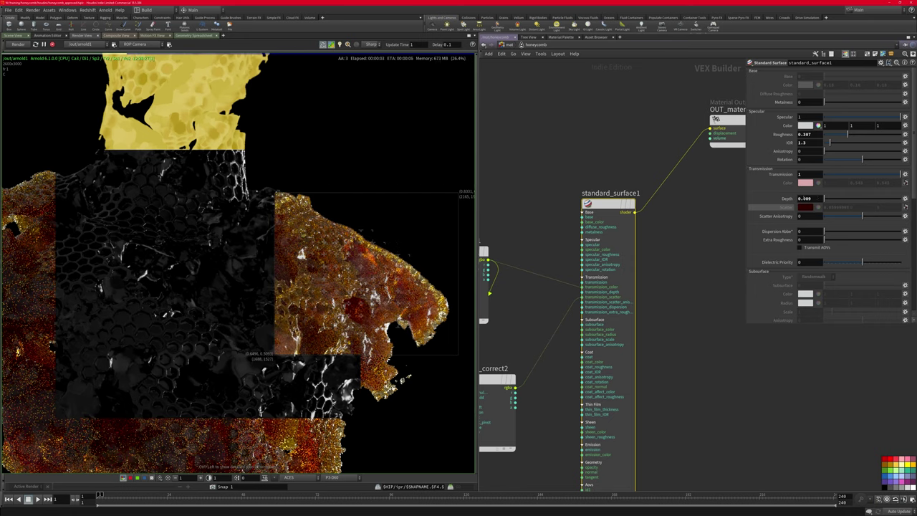
key(Return)
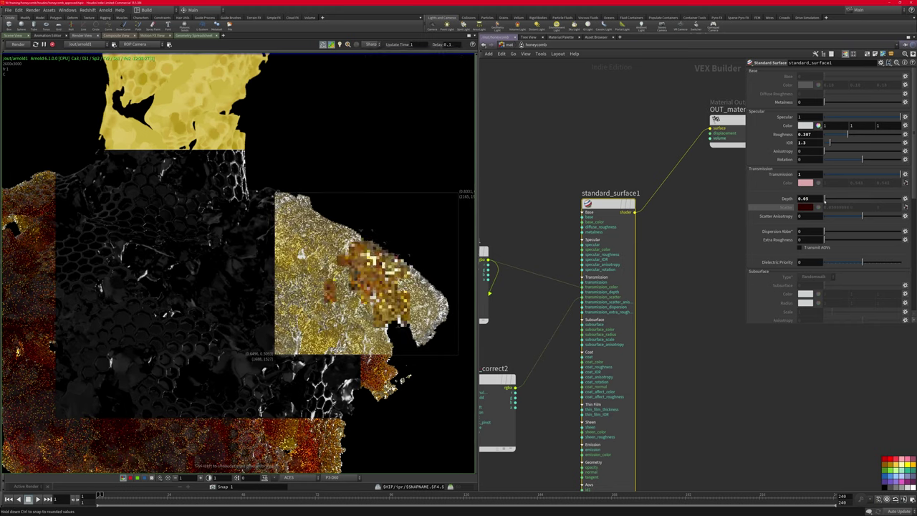
drag(805, 199, 834, 190)
key(Return)
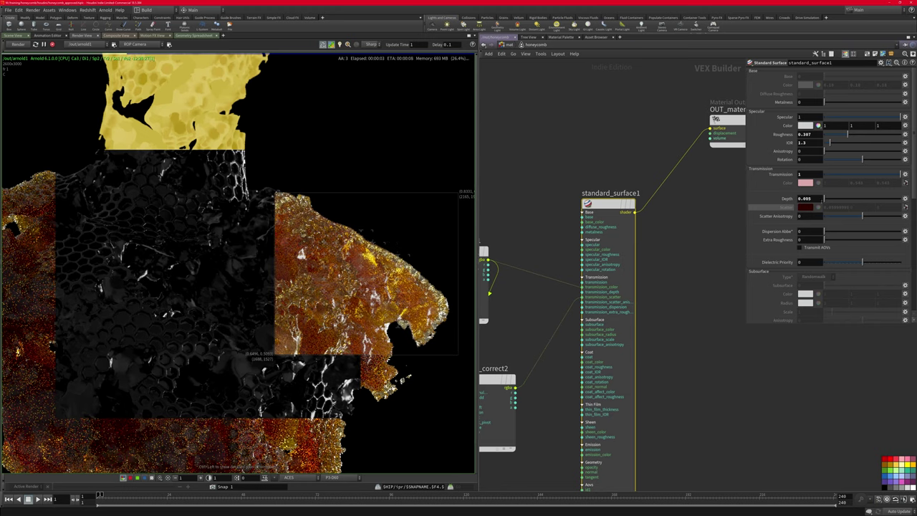
Step: Set the honeycomb's transmission depth to 0.0098 and clear the render region to render the whole bust
key(Return)
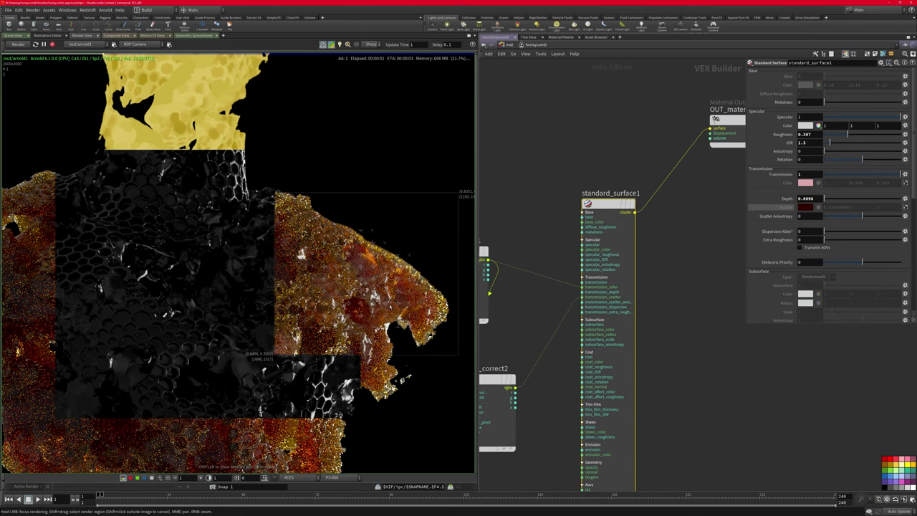
middle_drag(238, 129, 289, 211)
scroll(289, 210, down, 5)
shift+click(434, 375)
scroll(434, 376, down, 4)
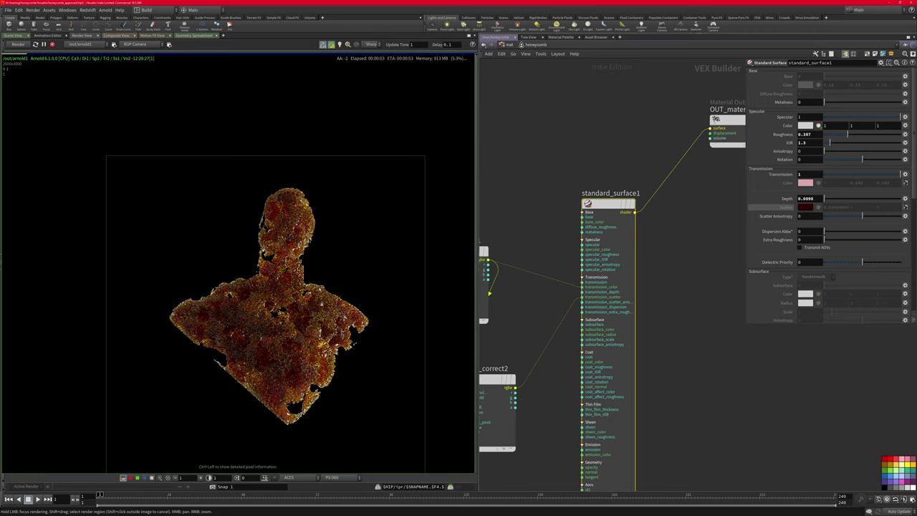
middle_drag(275, 276, 340, 265)
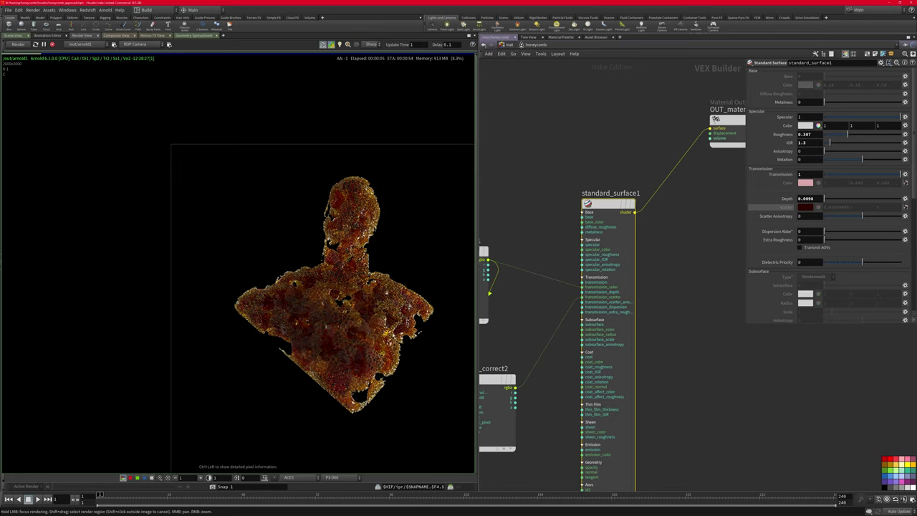
scroll(370, 380, up, 4)
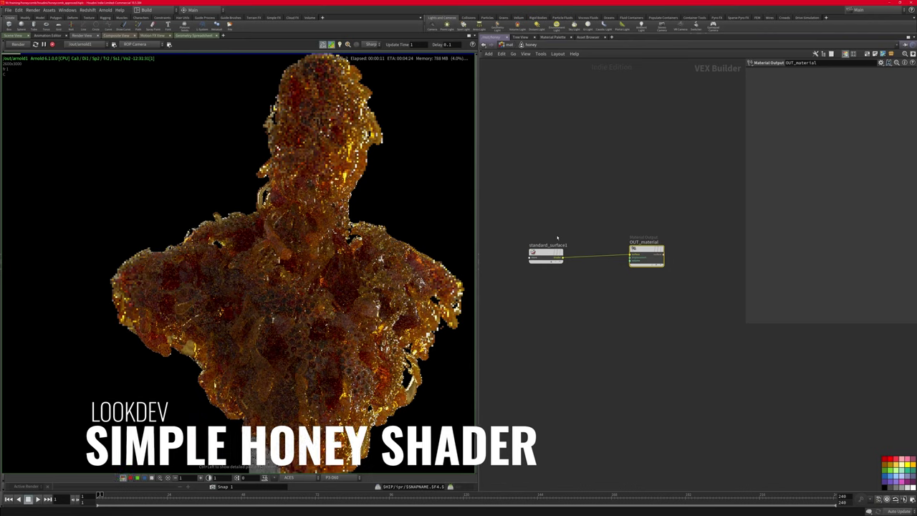
Step: Display the honey material's standard_surface1 parameters and examine the honey drips in the render
scroll(546, 264, up, 3)
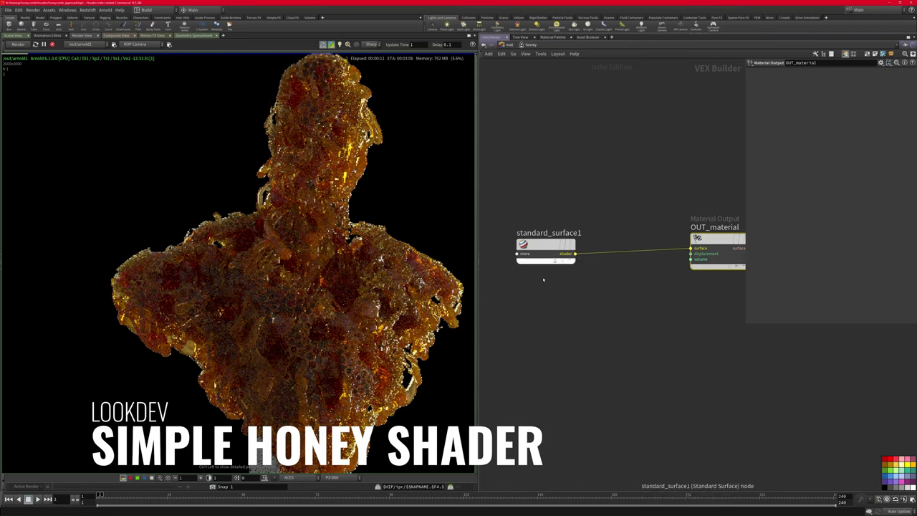
middle_drag(381, 466, 331, 378)
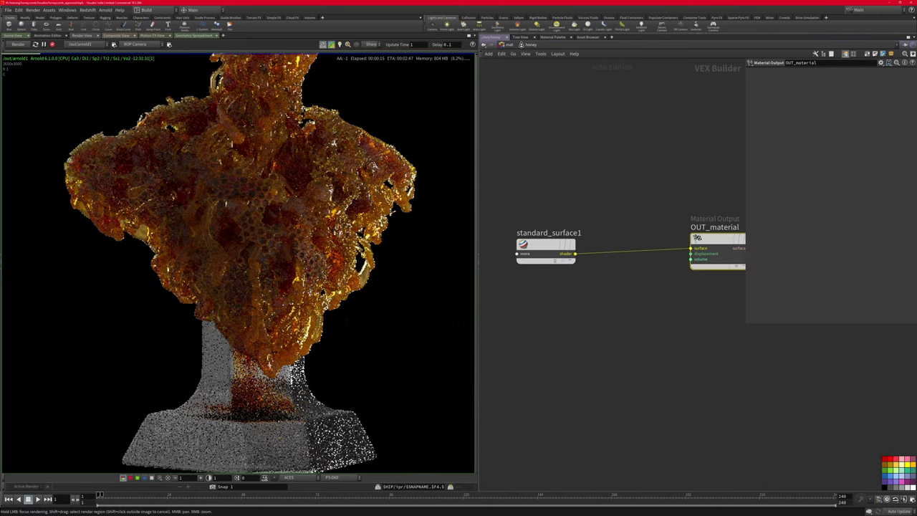
click(541, 254)
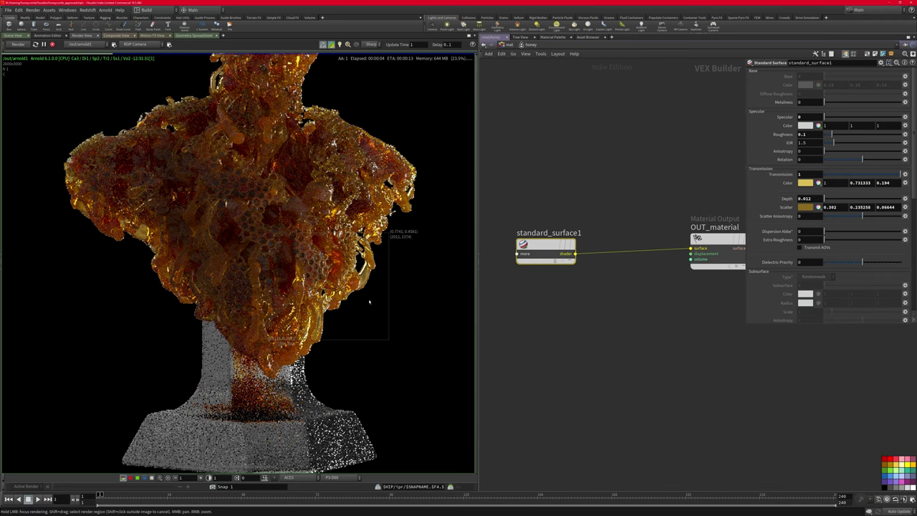
scroll(369, 301, up, 3)
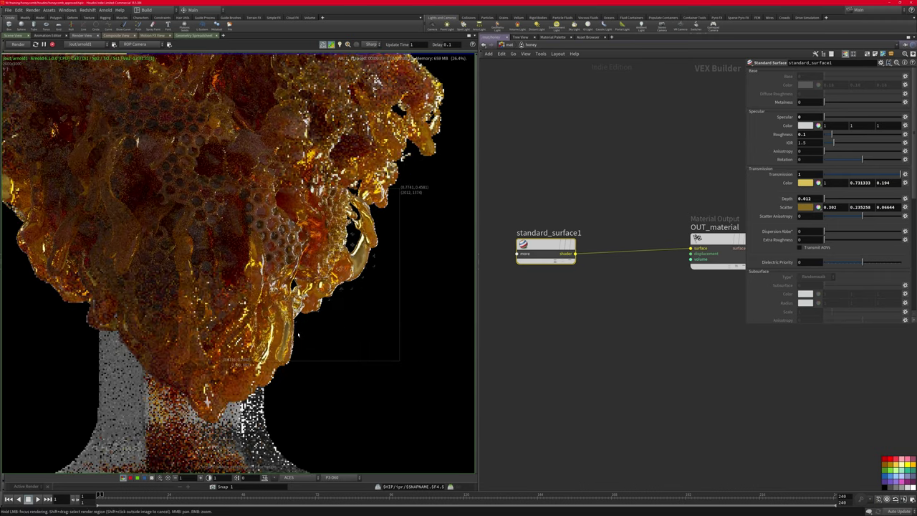
scroll(298, 333, down, 3)
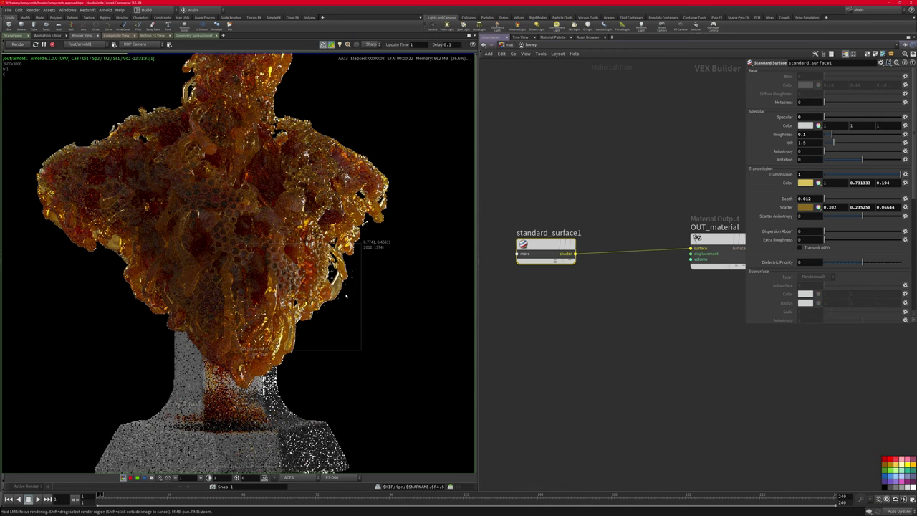
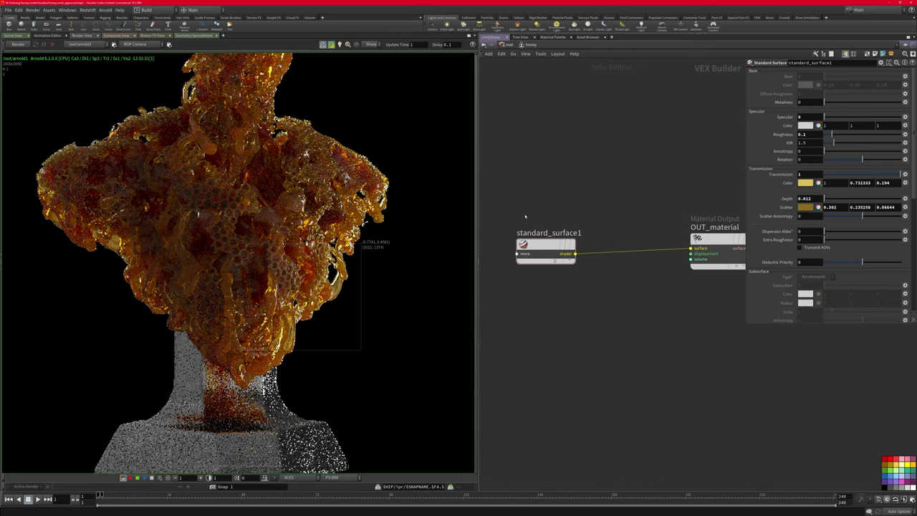
Step: Leave the honey material, switch to the img network and open comp1 with the finished honeycomb_approved render
scroll(329, 227, down, 2)
click(509, 45)
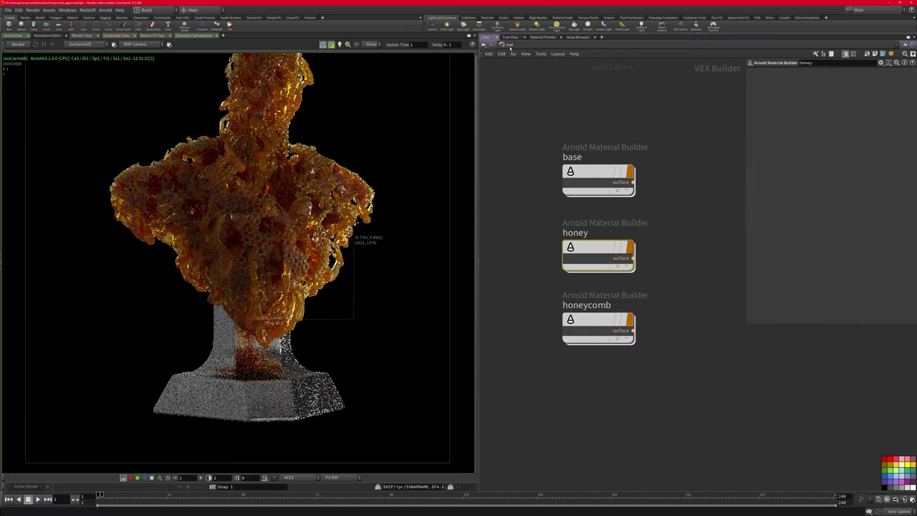
click(510, 45)
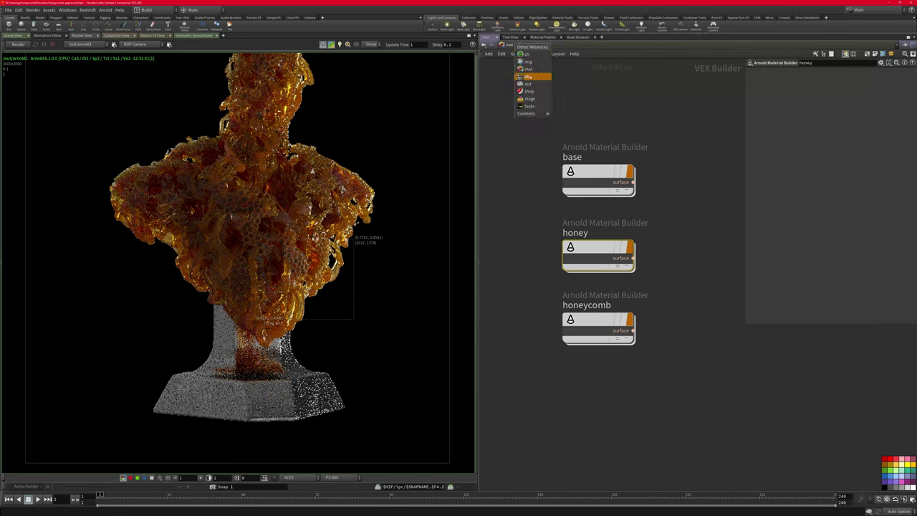
click(528, 61)
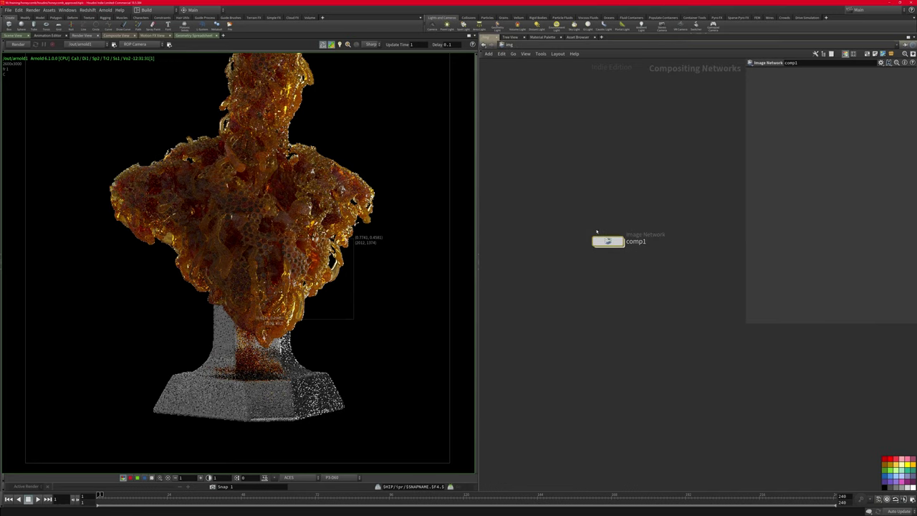
double_click(606, 241)
middle_drag(683, 198, 553, 190)
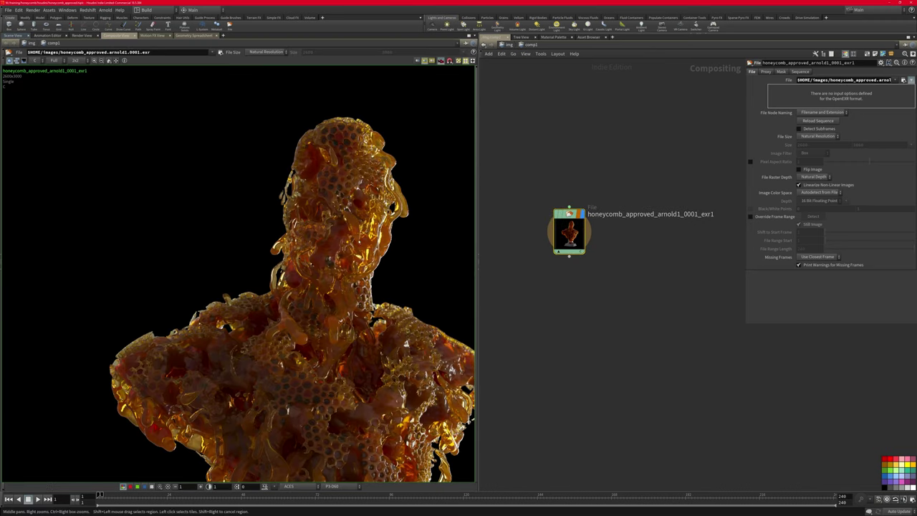
Step: Examine the finished render up close across the shoulder, the pedestal and the head
scroll(393, 291, up, 5)
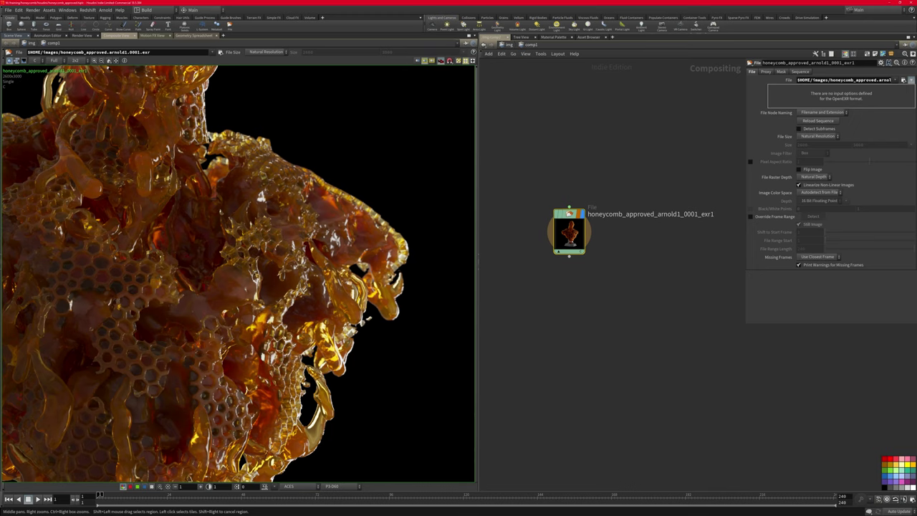
scroll(273, 286, down, 5)
middle_drag(139, 462, 290, 280)
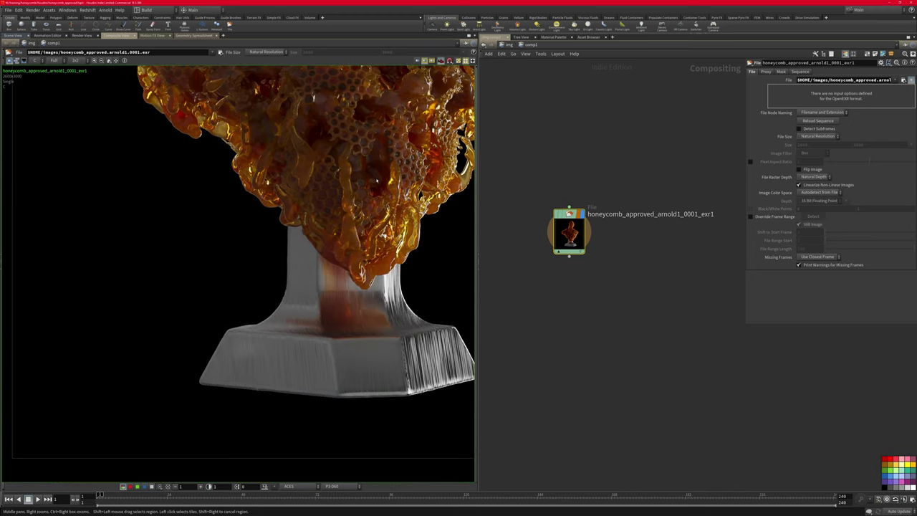
middle_drag(377, 180, 323, 363)
middle_drag(208, 121, 280, 364)
scroll(293, 256, up, 3)
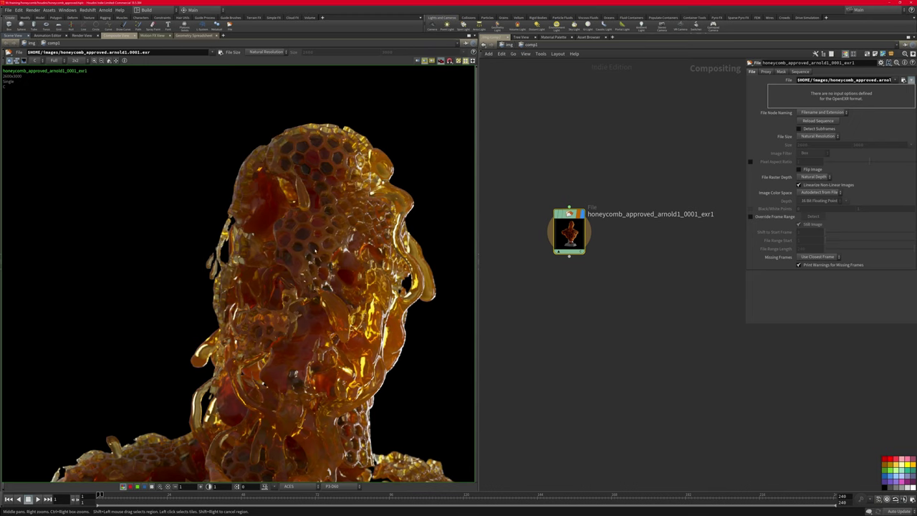